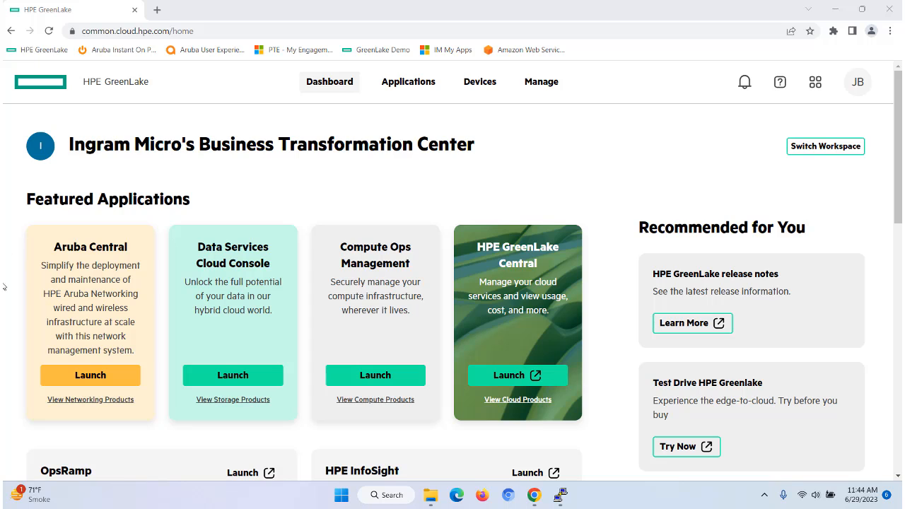
# - Launch Aruba Central from the GreenLake dashboard
pyautogui.click(96, 380)
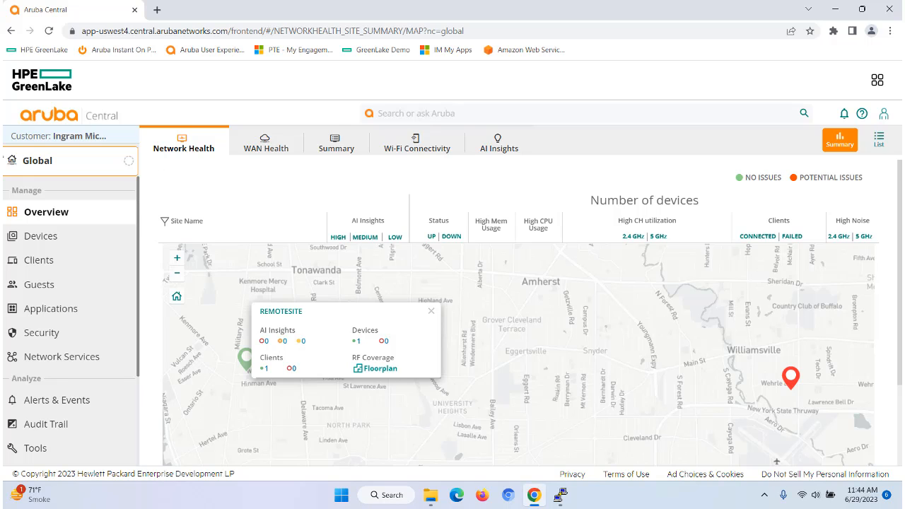
# - In the PuTTY SSH session, run show run and page through the switch's running configuration
pyautogui.click(561, 495)
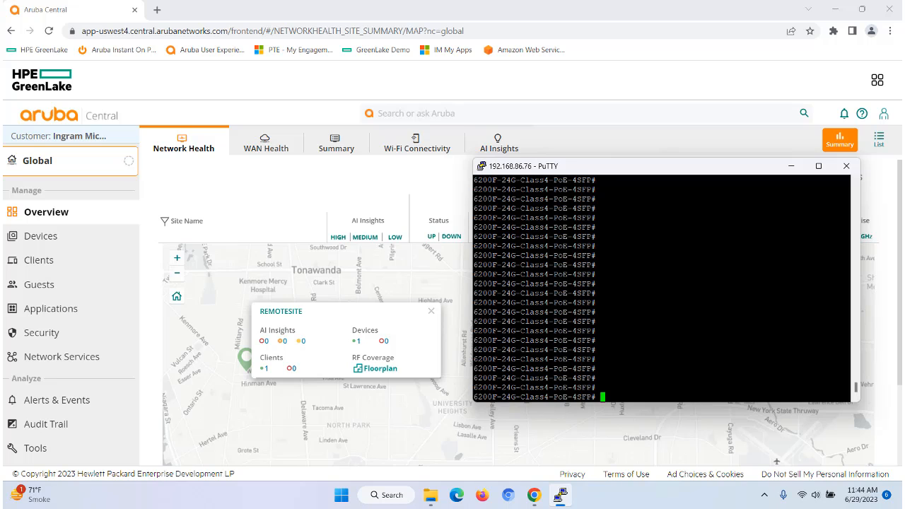
pyautogui.write('show run')
pyautogui.press('Return')
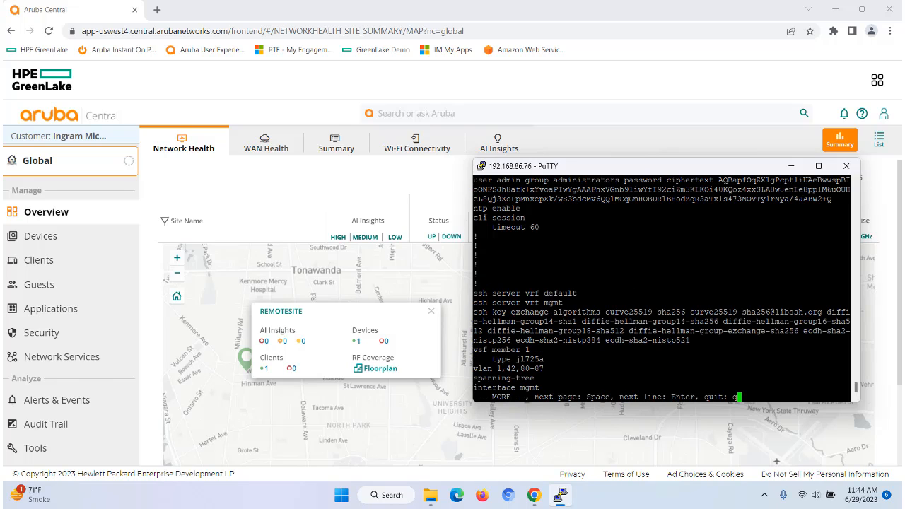
pyautogui.press('space')
pyautogui.press('space')
pyautogui.press('space')
pyautogui.press('space')
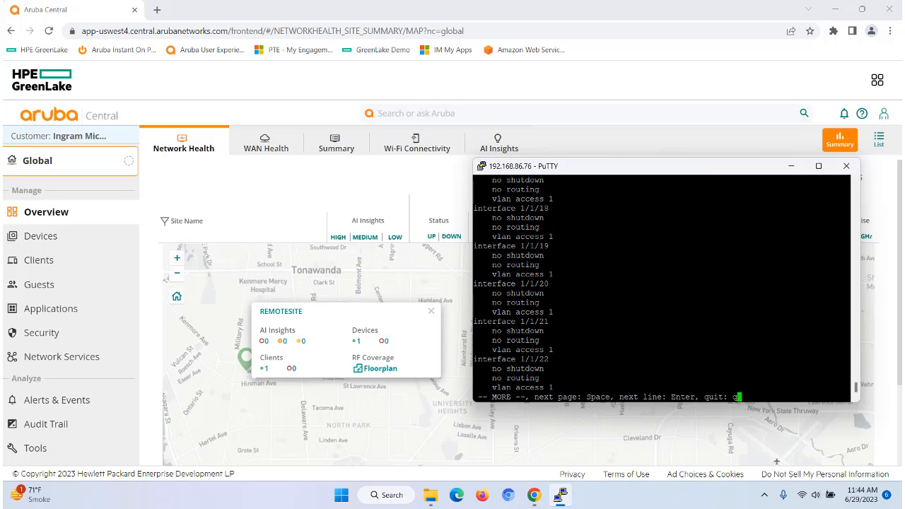
pyautogui.press('space')
pyautogui.press('space')
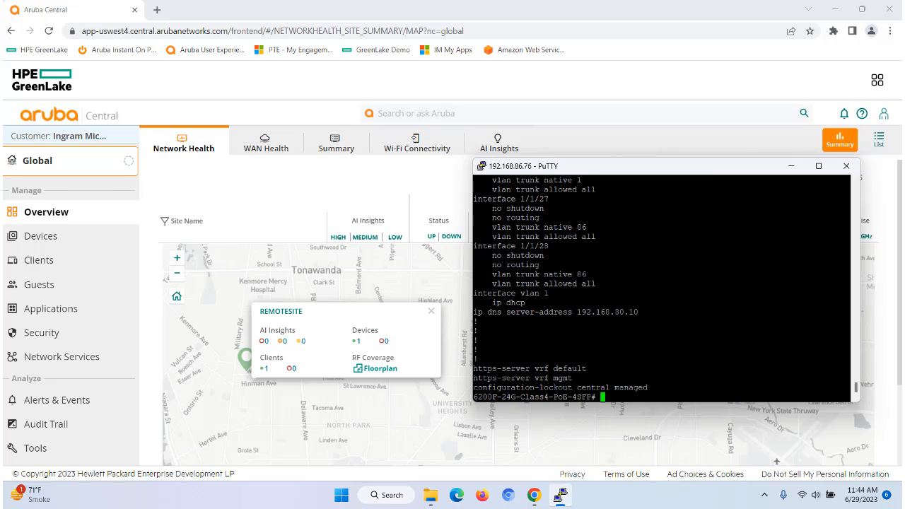
pyautogui.press('Return')
pyautogui.press('Return')
pyautogui.press('Return')
pyautogui.press('Return')
pyautogui.press('Return')
pyautogui.press('Return')
pyautogui.press('Return')
pyautogui.press('Return')
pyautogui.press('Return')
pyautogui.press('Return')
pyautogui.press('Return')
pyautogui.press('Return')
pyautogui.press('Return')
pyautogui.press('Return')
pyautogui.press('Return')
pyautogui.press('Return')
pyautogui.press('Return')
pyautogui.press('Return')
pyautogui.press('Return')
pyautogui.press('Return')
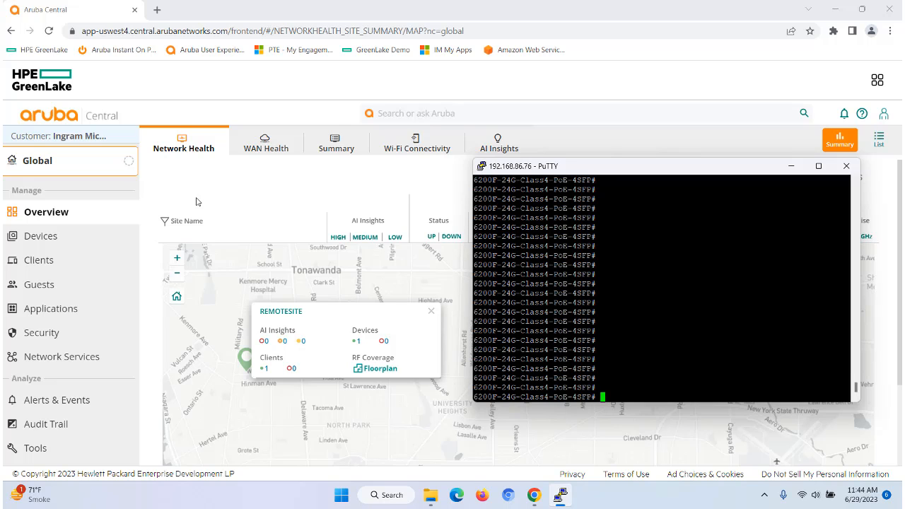
# - Return to Aruba Central and open the Console page under Tools
pyautogui.click(155, 190)
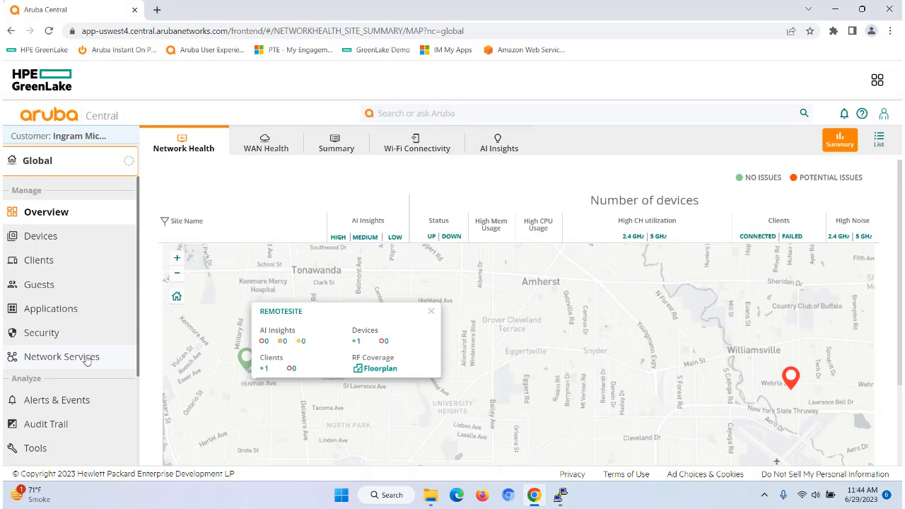
pyautogui.scroll(-2, 58, 357)
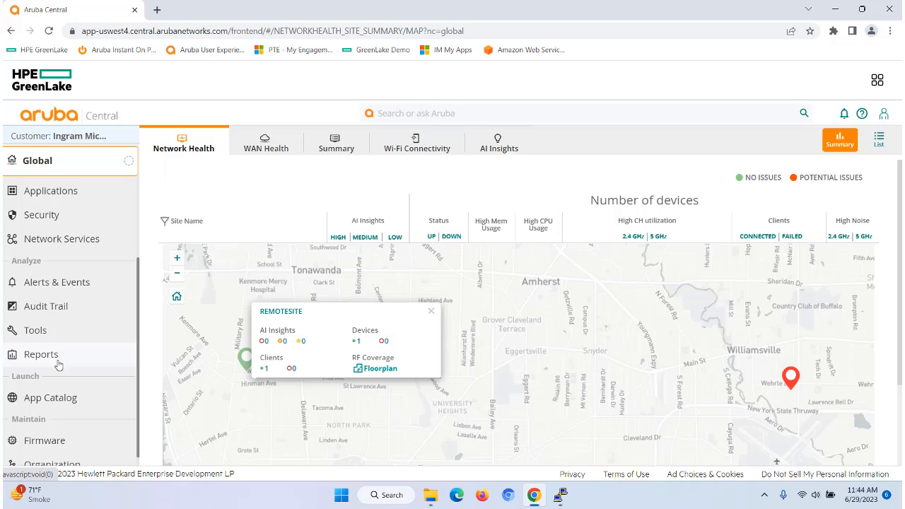
pyautogui.click(35, 331)
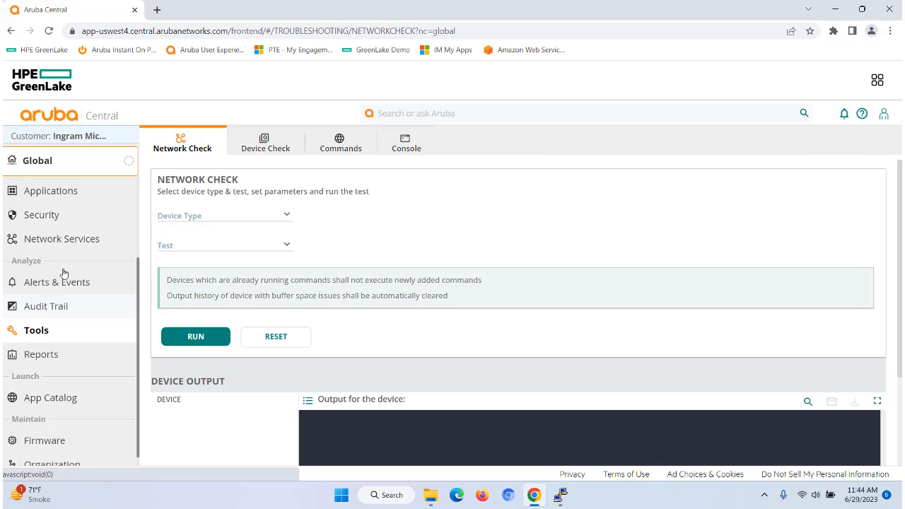
pyautogui.click(404, 145)
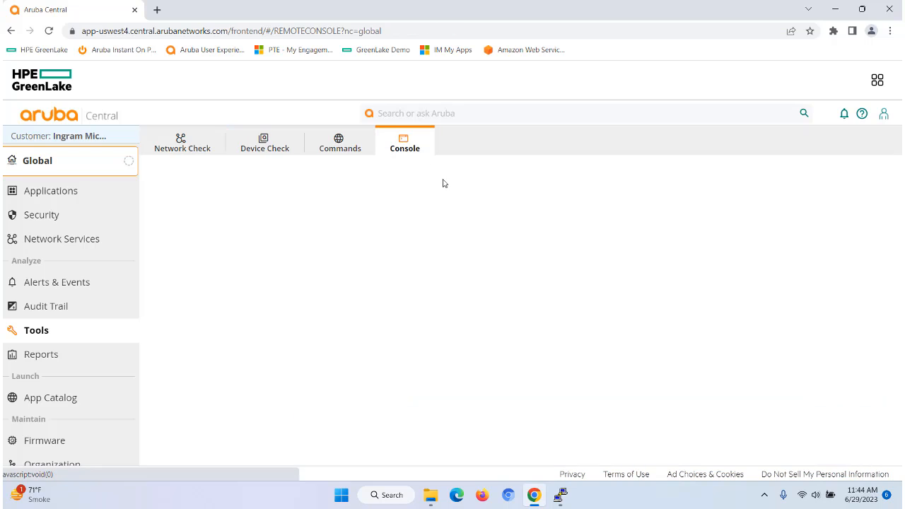
# - Start a new remote console session for device type Switch, choosing the 6200F-24G-Class4-PoE-4SFP switch
pyautogui.click(335, 225)
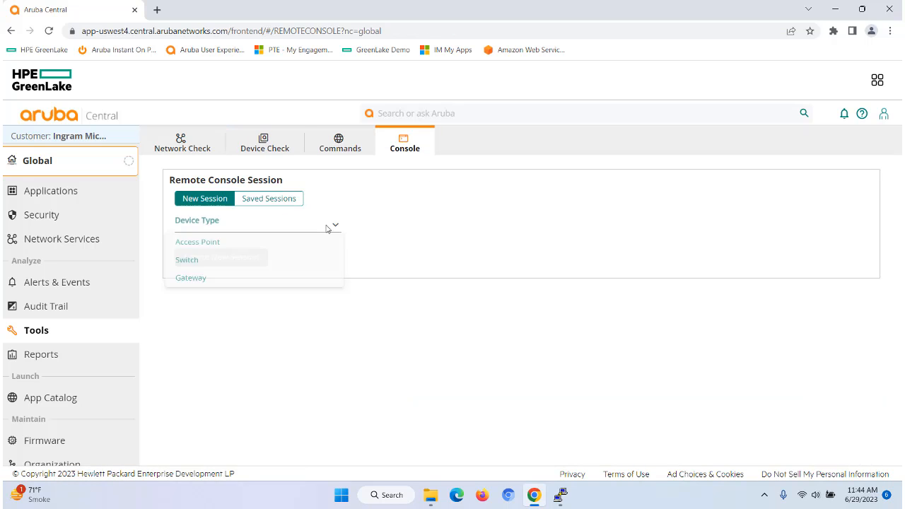
pyautogui.click(198, 263)
pyautogui.click(511, 226)
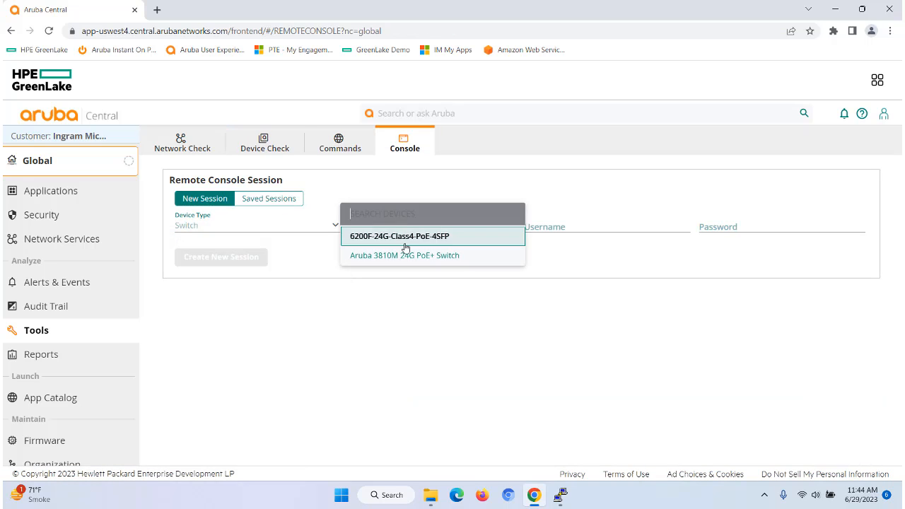
pyautogui.click(405, 245)
# - Enter username admin and the switch password, then create the new console session
pyautogui.click(591, 228)
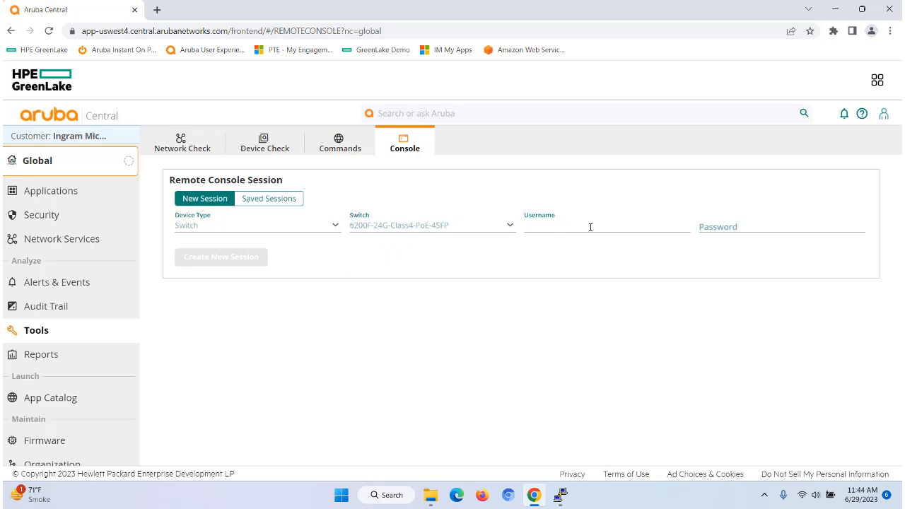
pyautogui.write('admin')
pyautogui.click(707, 227)
pyautogui.write('a')
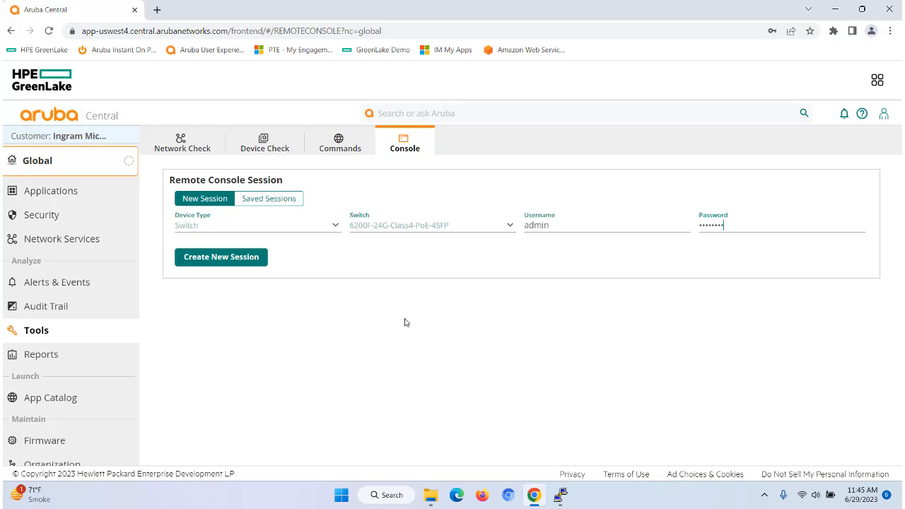
pyautogui.click(225, 259)
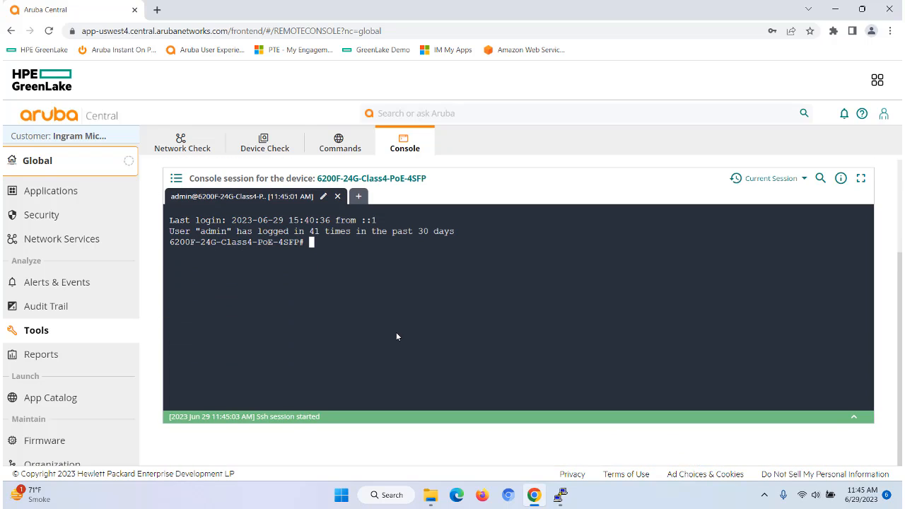
# - Run sho run in the remote console to display the switch's running configuration
pyautogui.write('sho run')
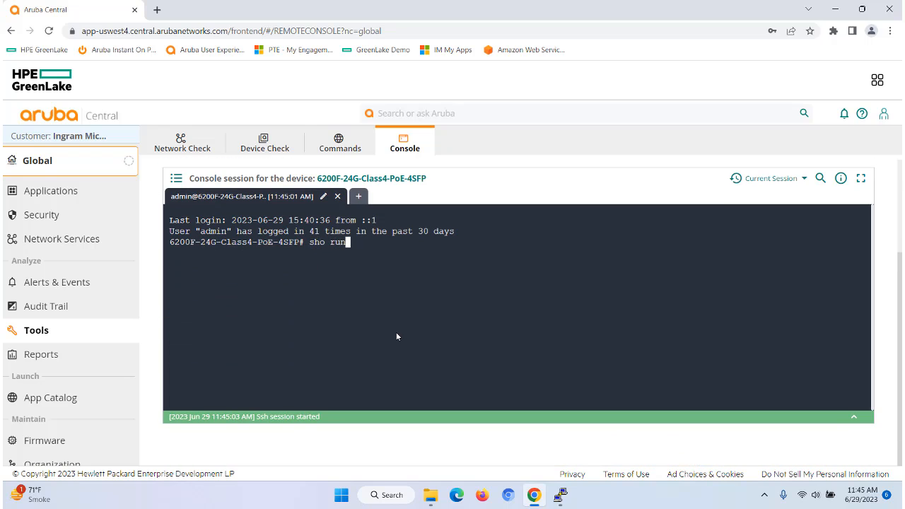
pyautogui.press('Return')
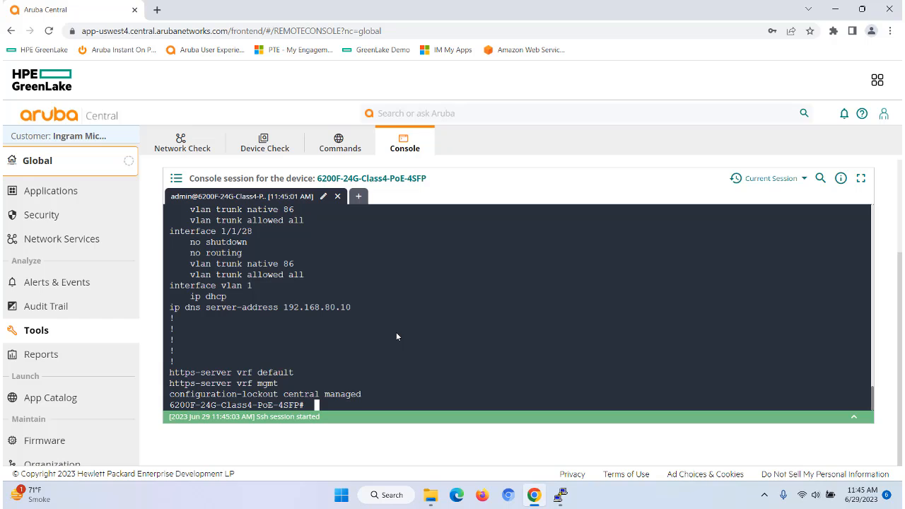
pyautogui.press('BackSpace')
# - Open the Groups list of the organization's network structure
pyautogui.scroll(3, 99, 248)
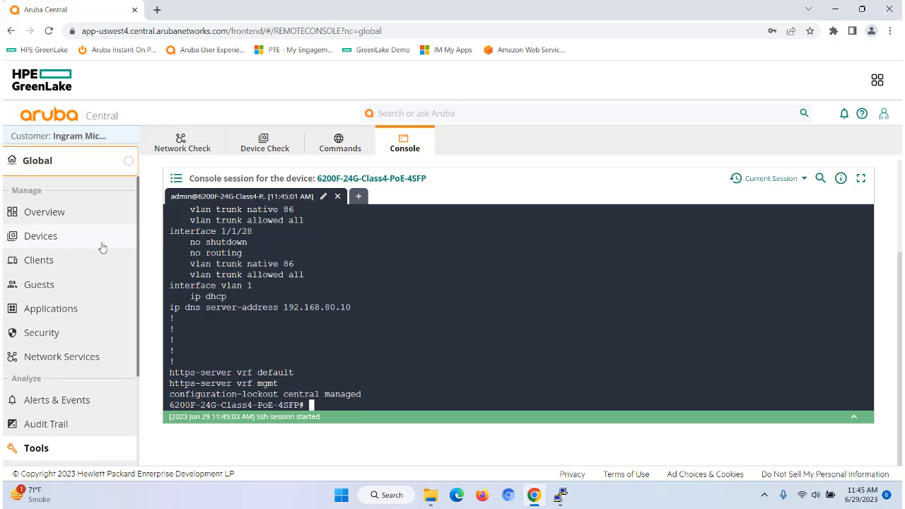
pyautogui.click(61, 212)
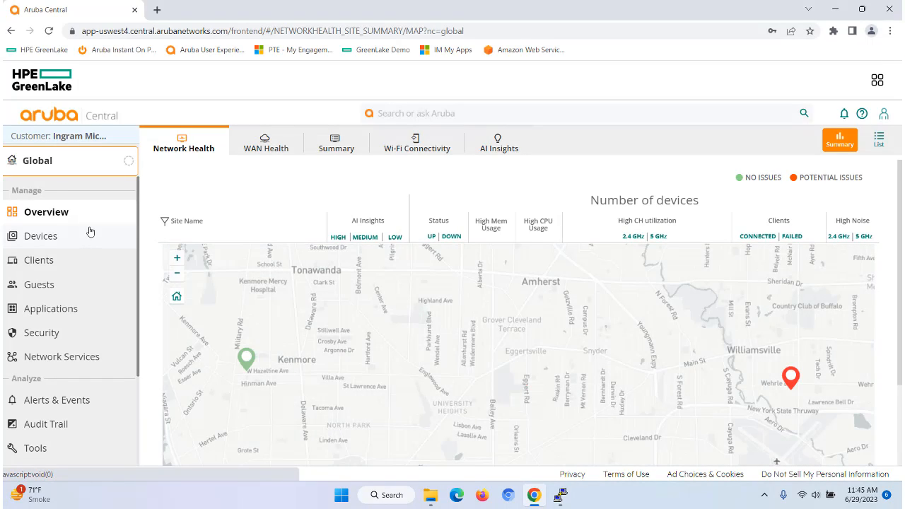
pyautogui.click(73, 167)
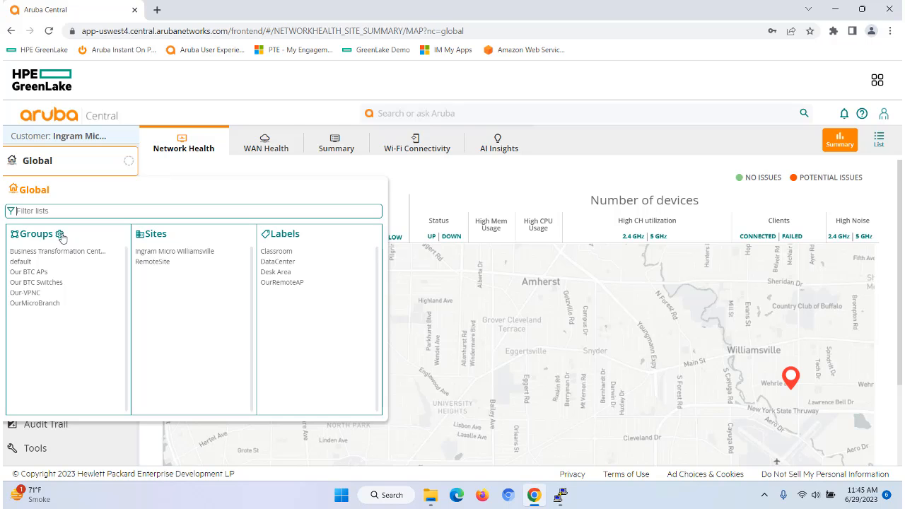
pyautogui.click(60, 235)
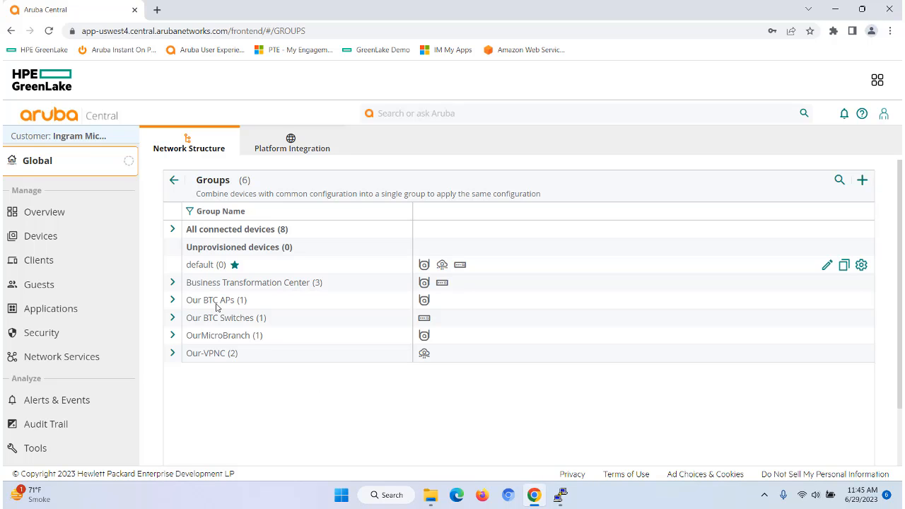
pyautogui.click(67, 170)
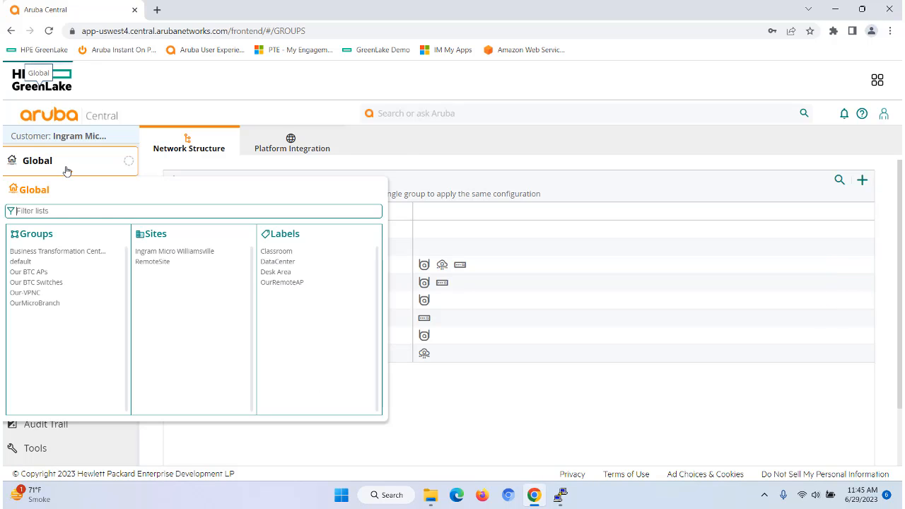
pyautogui.scroll(-4, 89, 335)
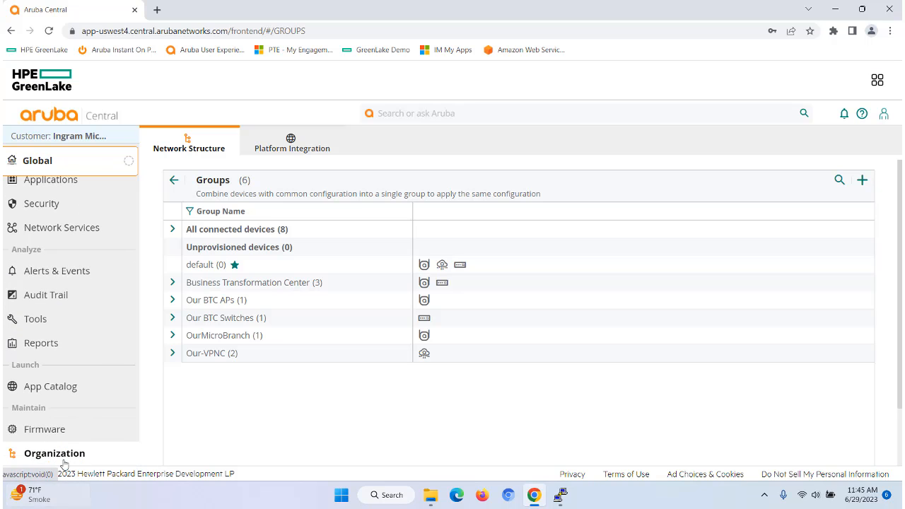
pyautogui.click(64, 457)
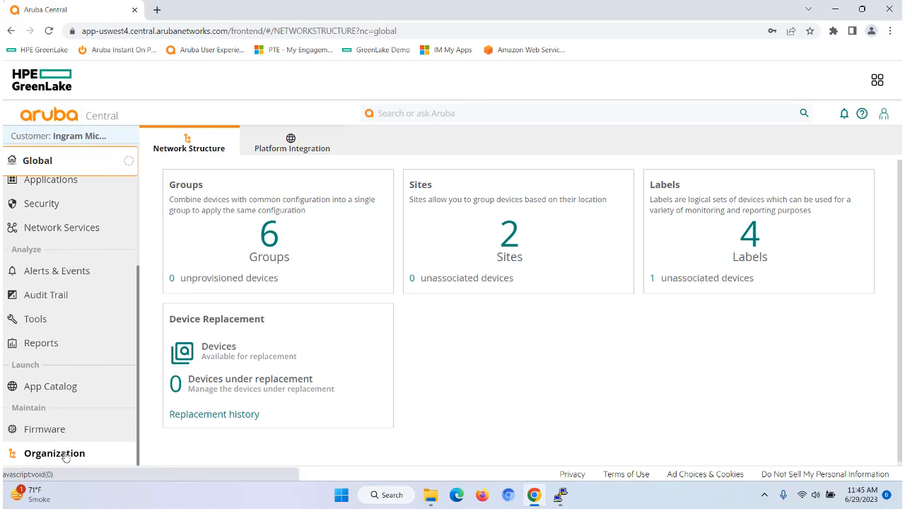
pyautogui.click(390, 277)
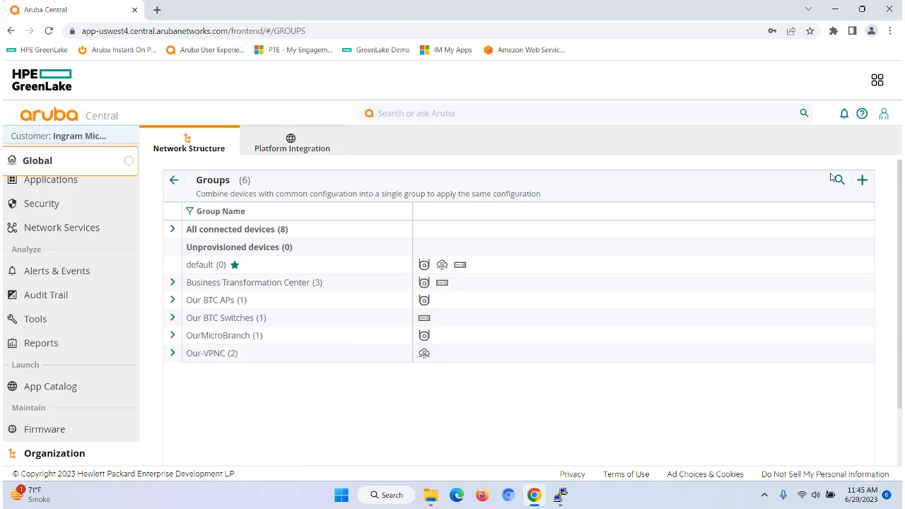
# - Start adding a group named Ingram Micro TG with access points, gateways and switches, configured using templates
pyautogui.click(862, 180)
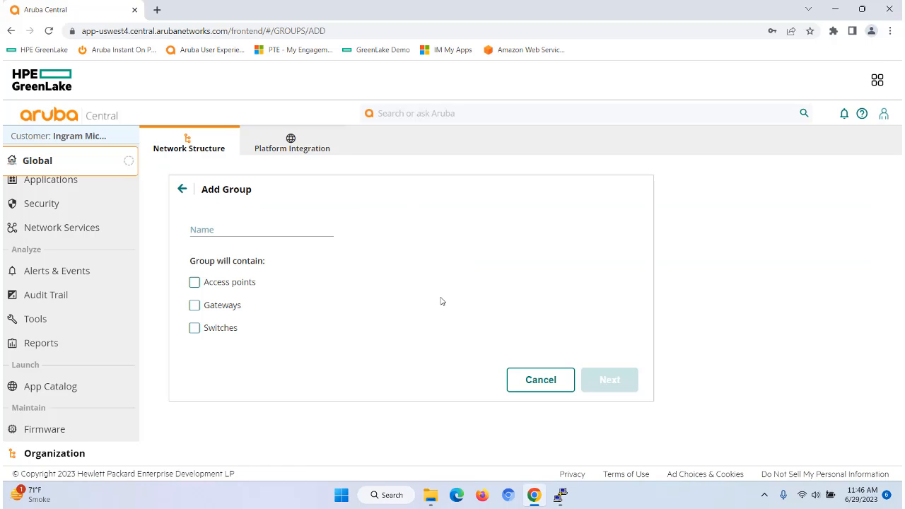
pyautogui.click(212, 228)
pyautogui.click(194, 282)
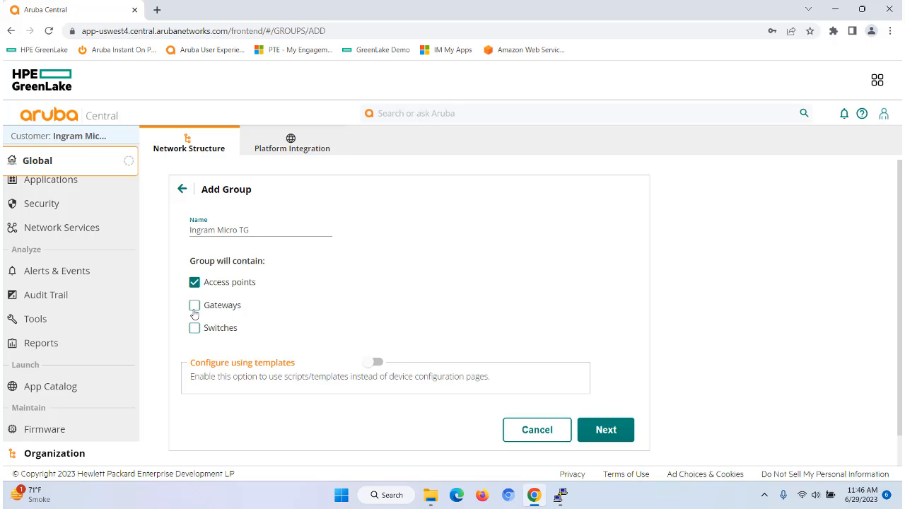
pyautogui.click(195, 305)
pyautogui.click(194, 327)
pyautogui.click(377, 363)
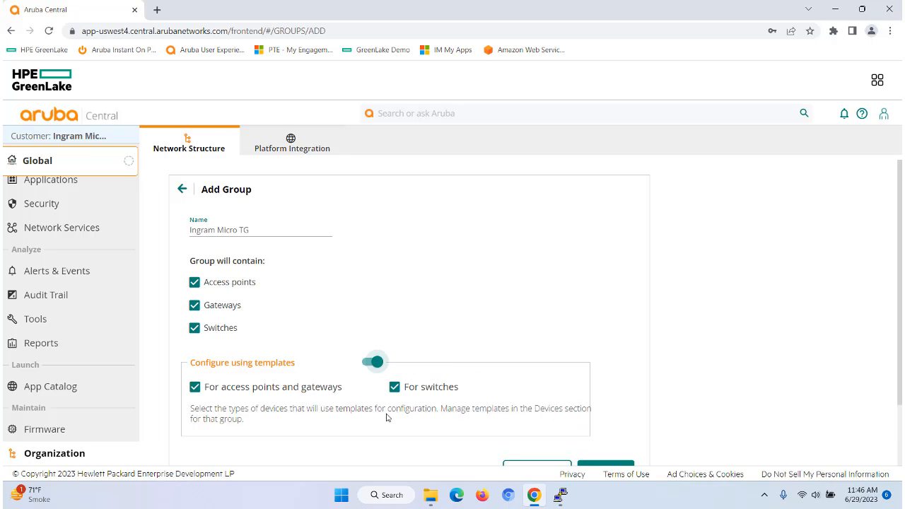
# - Limit the group to switches only, keeping templates for switches, and continue
pyautogui.scroll(-2, 385, 418)
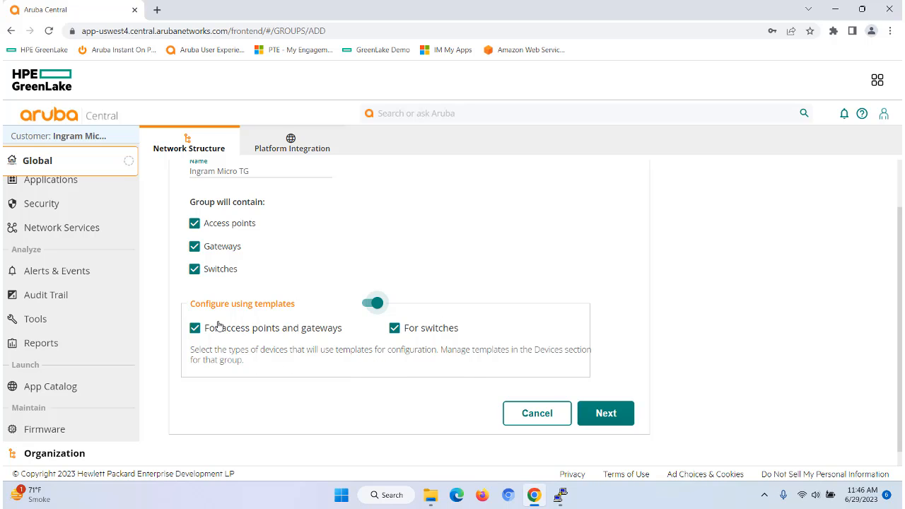
pyautogui.click(194, 224)
pyautogui.click(195, 246)
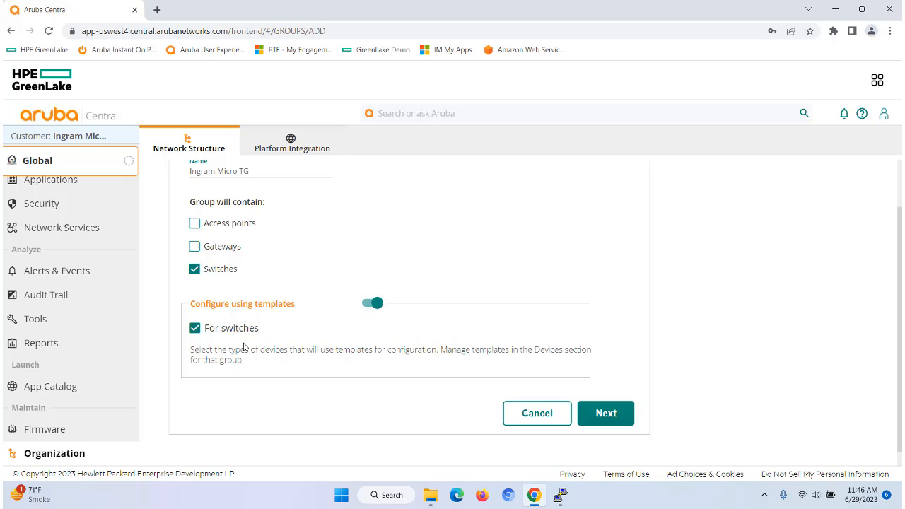
pyautogui.click(604, 417)
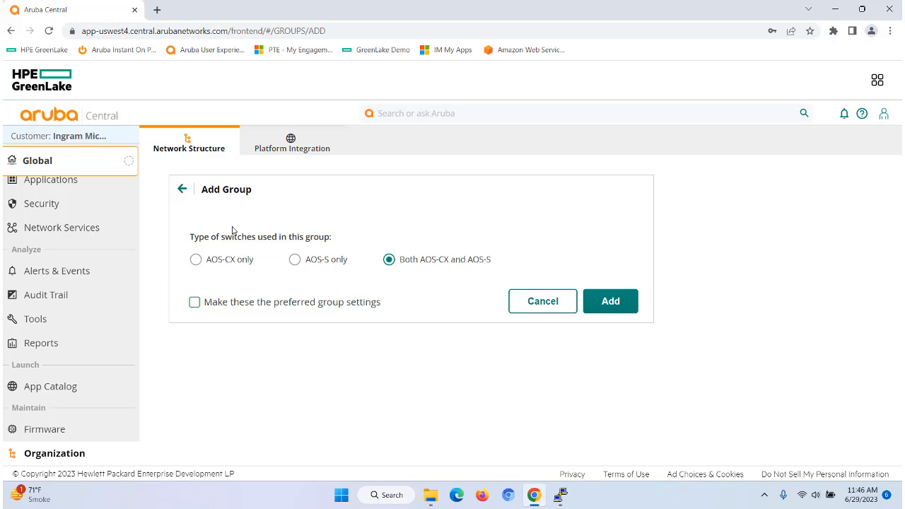
# - Set the switch type to AOS-CX only and add the group
pyautogui.click(196, 259)
pyautogui.click(608, 306)
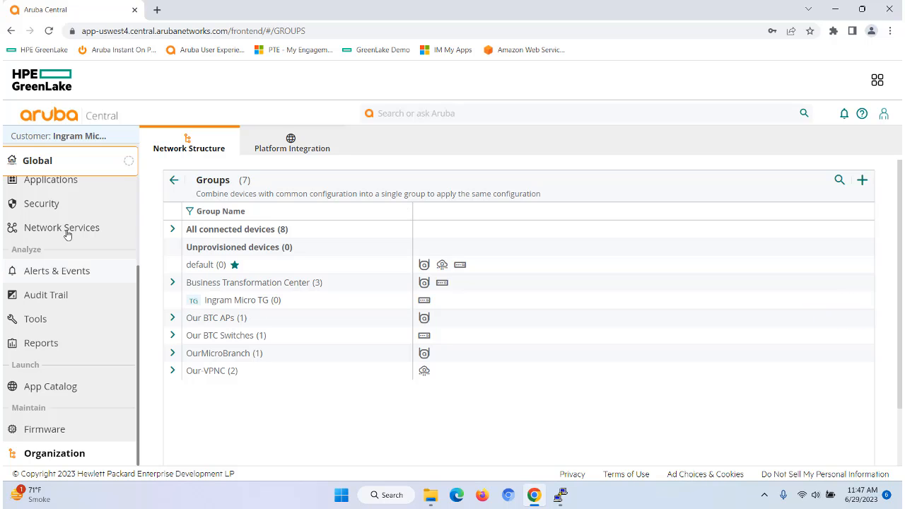
# - Switch the context filter to the Ingram Micro TG group
pyautogui.click(72, 166)
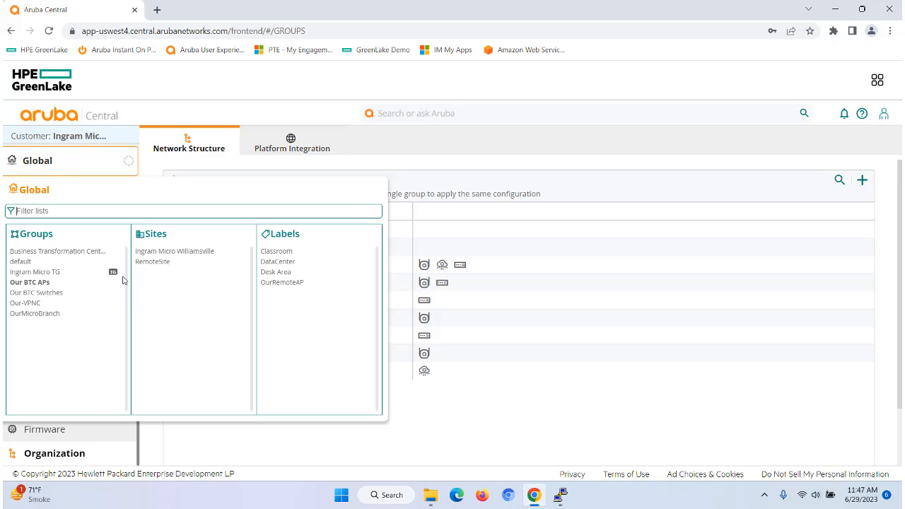
pyautogui.click(47, 273)
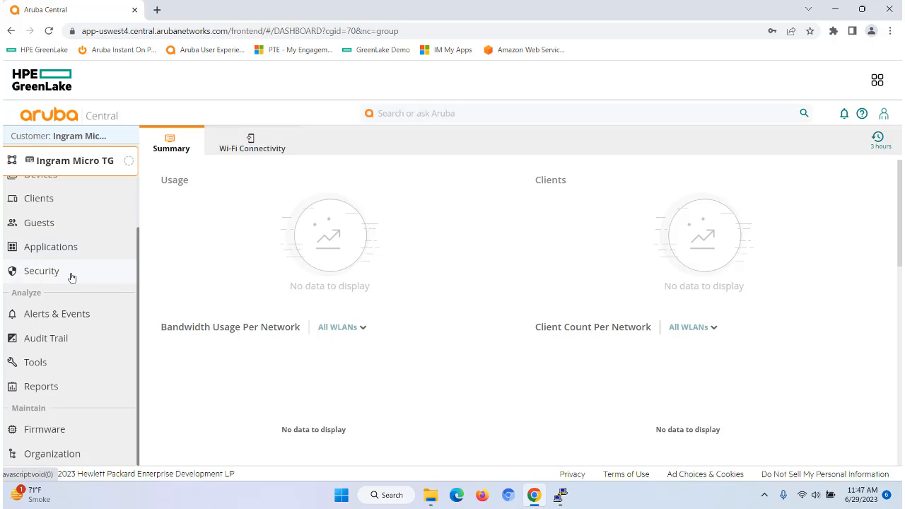
# - Open the Devices list for the Ingram Micro TG group
pyautogui.scroll(3, 74, 278)
pyautogui.click(33, 241)
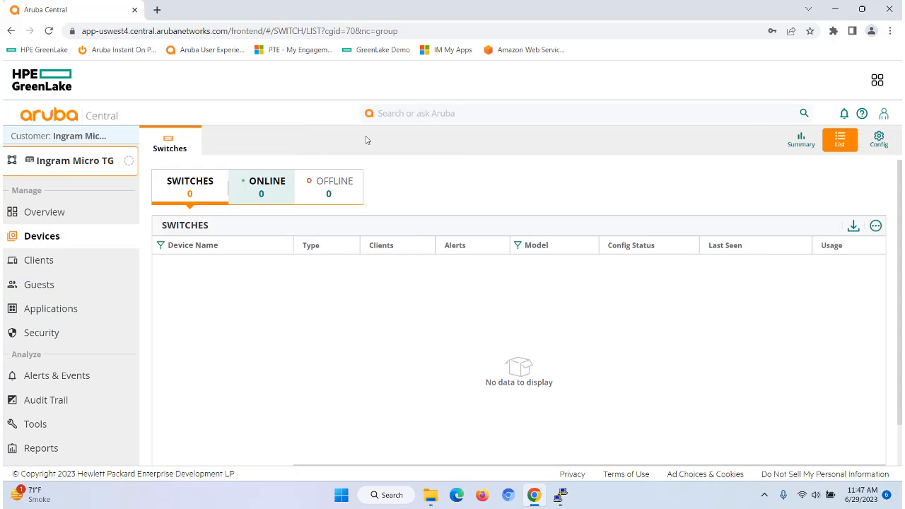
# - Review the group's switch configuration pages: Templates, Variables and Configuration Audit
pyautogui.click(879, 140)
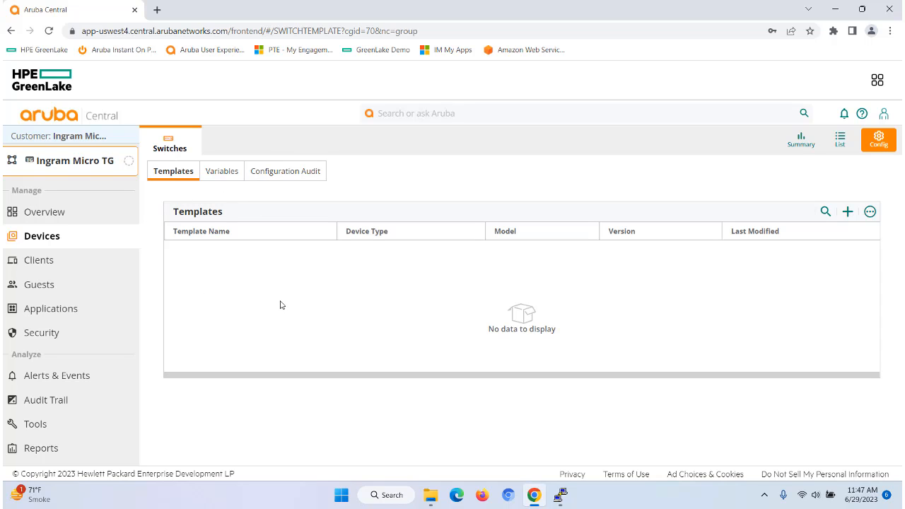
pyautogui.click(221, 172)
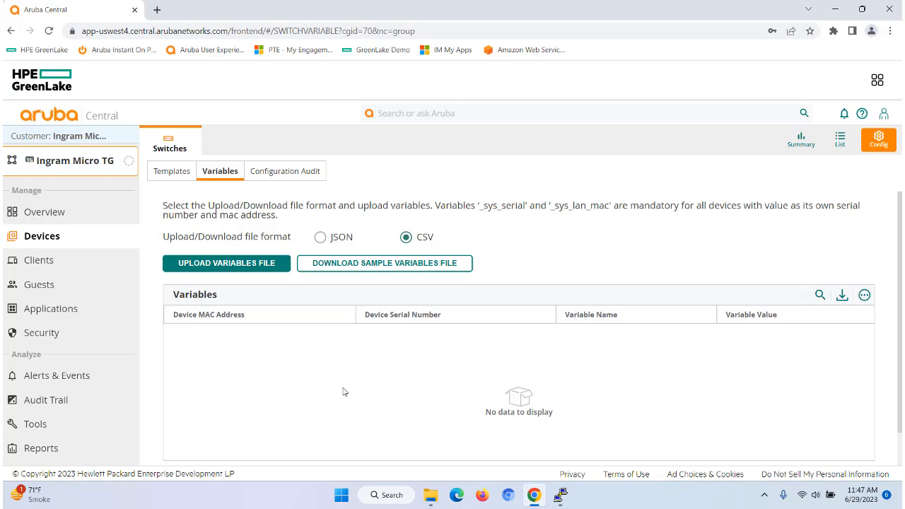
pyautogui.click(272, 175)
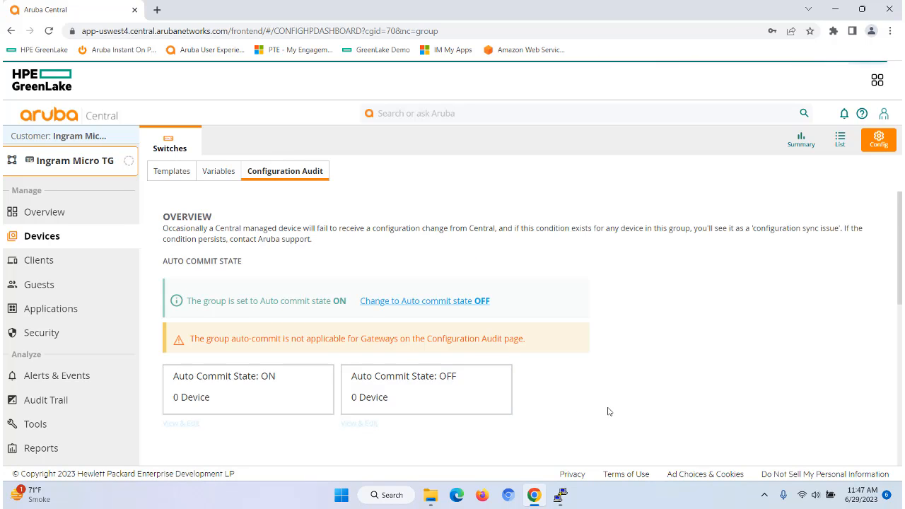
pyautogui.scroll(-2, 607, 412)
pyautogui.scroll(-1, 607, 412)
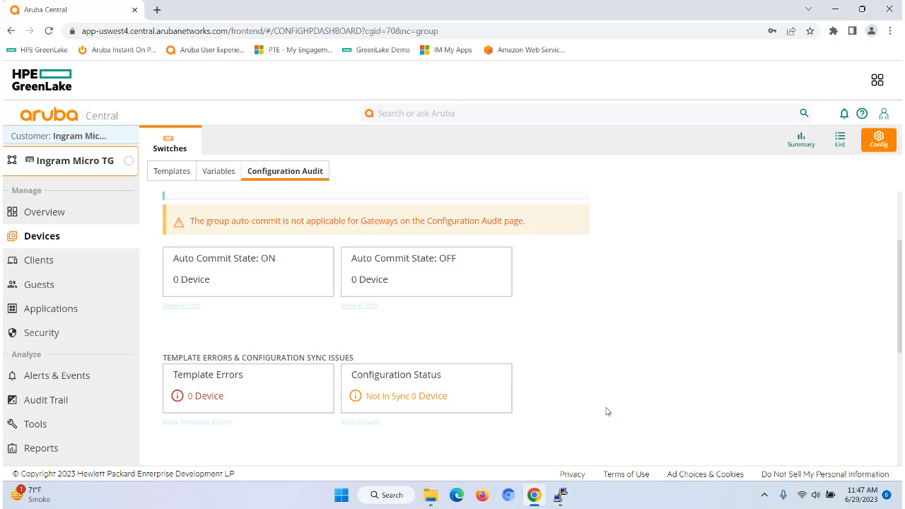
pyautogui.scroll(2, 606, 412)
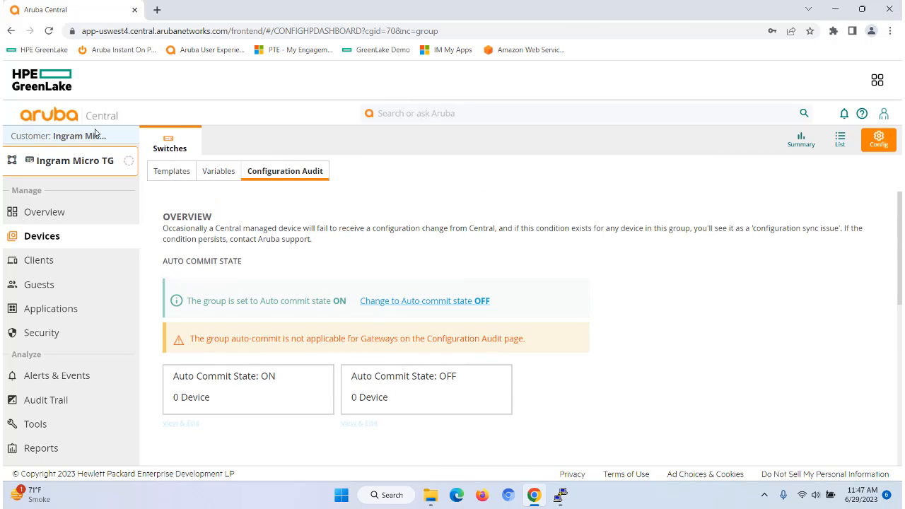
pyautogui.click(208, 172)
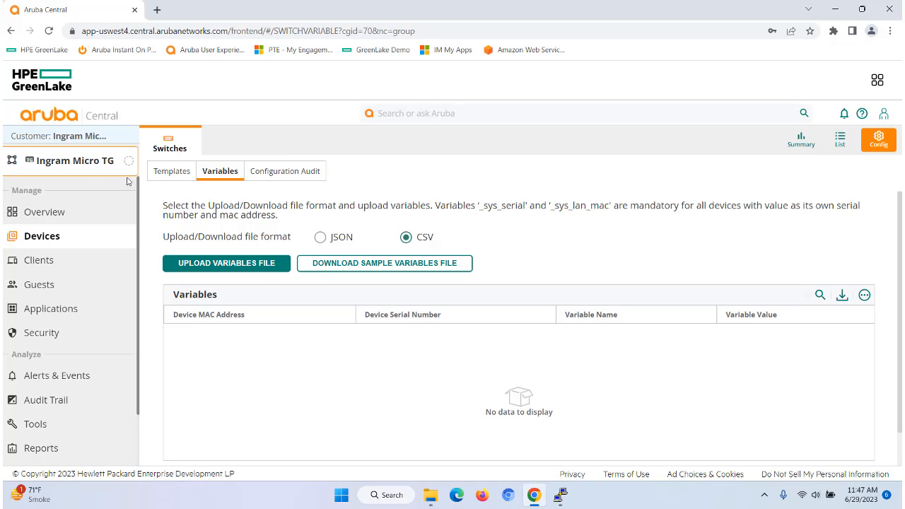
# - Move the 6200F-24G-Class4-PoE-4SFP switch from the Our BTC Switches group into the Ingram Micro TG group
pyautogui.click(67, 164)
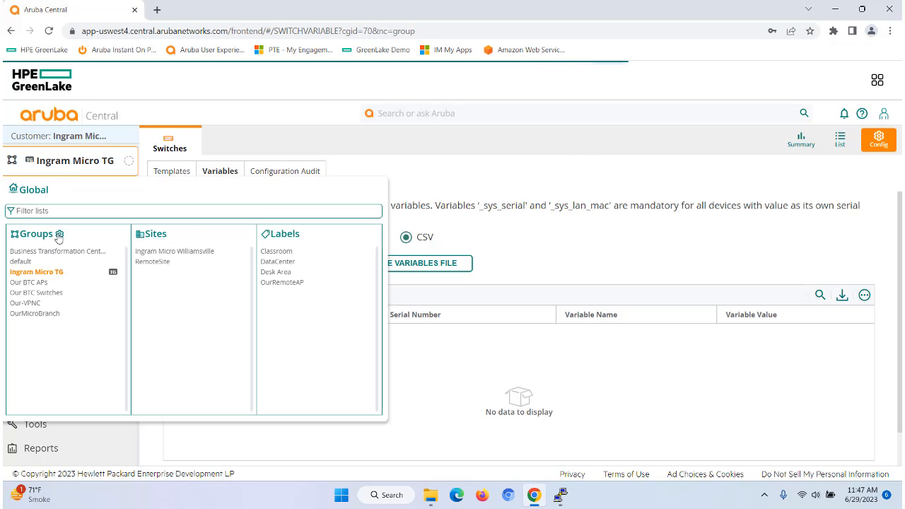
pyautogui.click(55, 236)
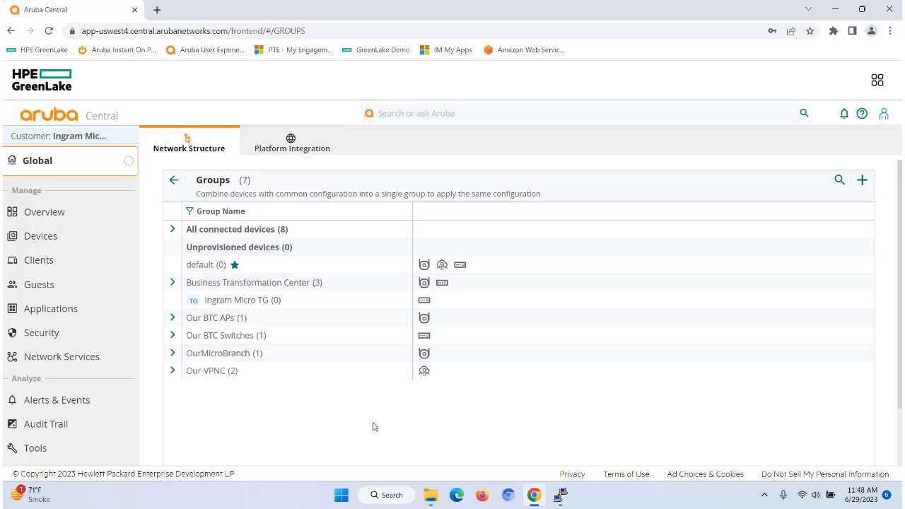
pyautogui.click(173, 335)
pyautogui.scroll(-1, 306, 435)
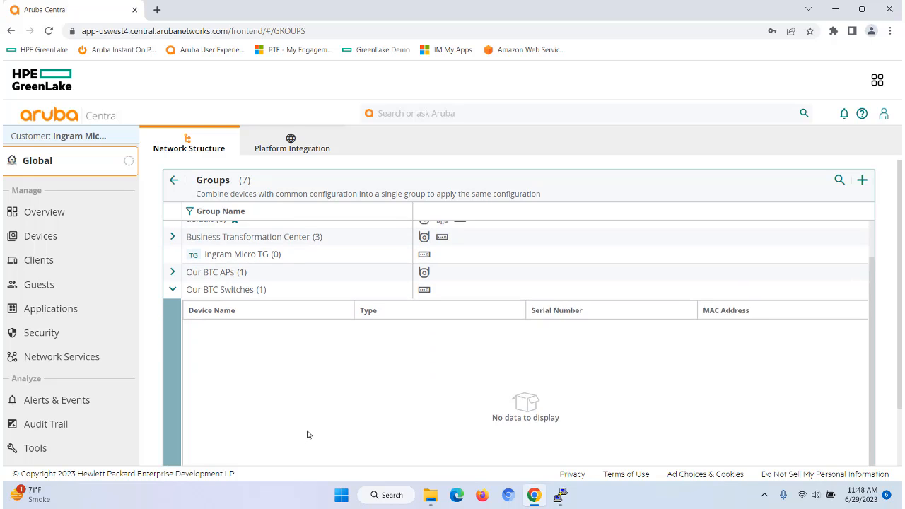
pyautogui.click(233, 320)
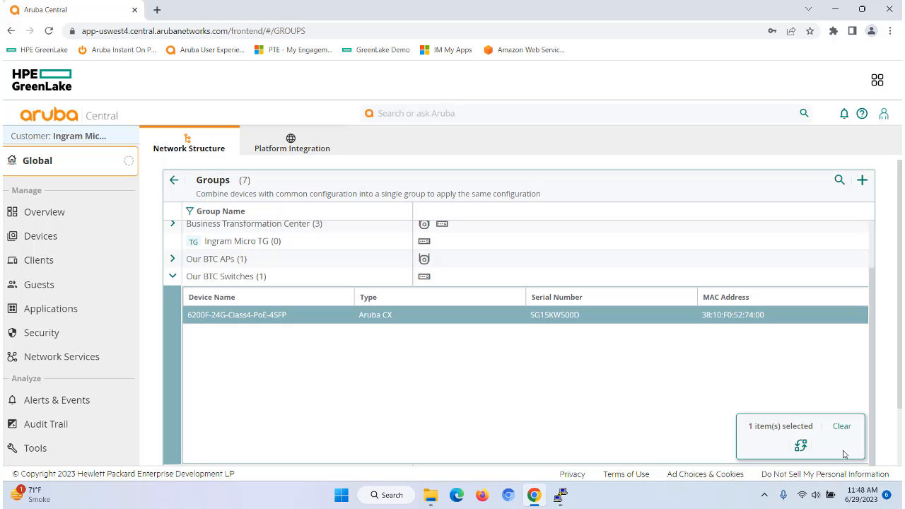
pyautogui.click(801, 445)
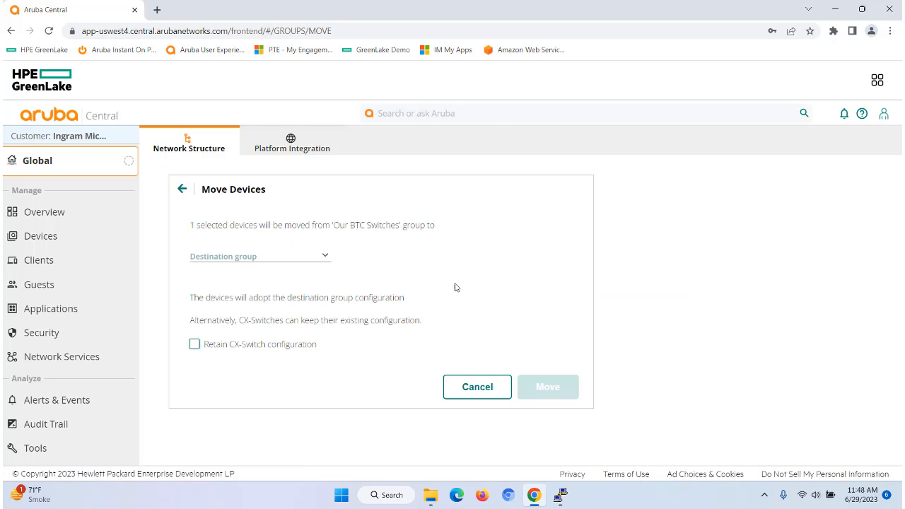
pyautogui.click(326, 257)
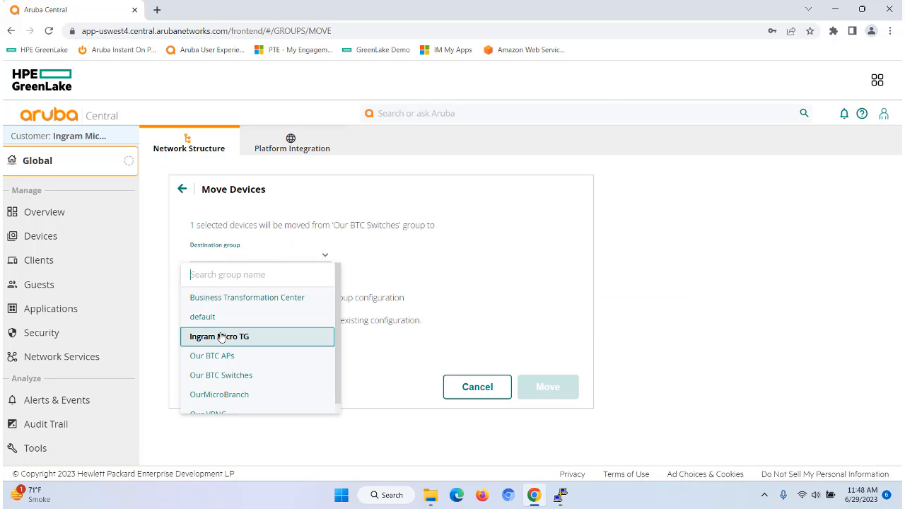
pyautogui.click(219, 336)
pyautogui.click(543, 409)
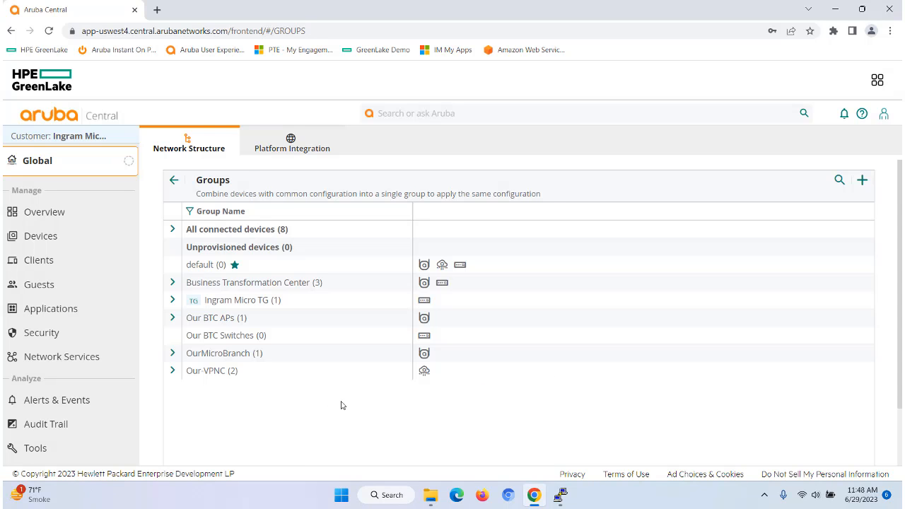
pyautogui.click(172, 300)
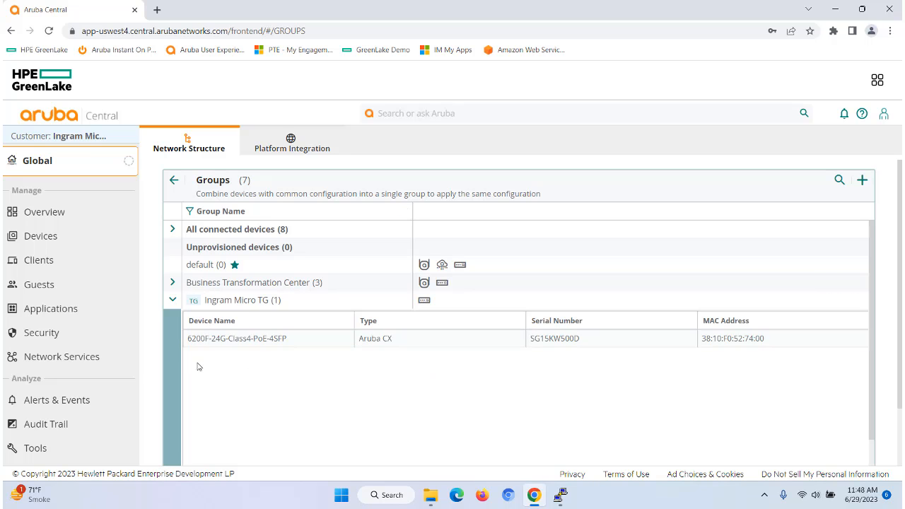
# - Return to the Ingram Micro TG group's switch configuration and check its variables and templates
pyautogui.click(75, 166)
pyautogui.click(39, 274)
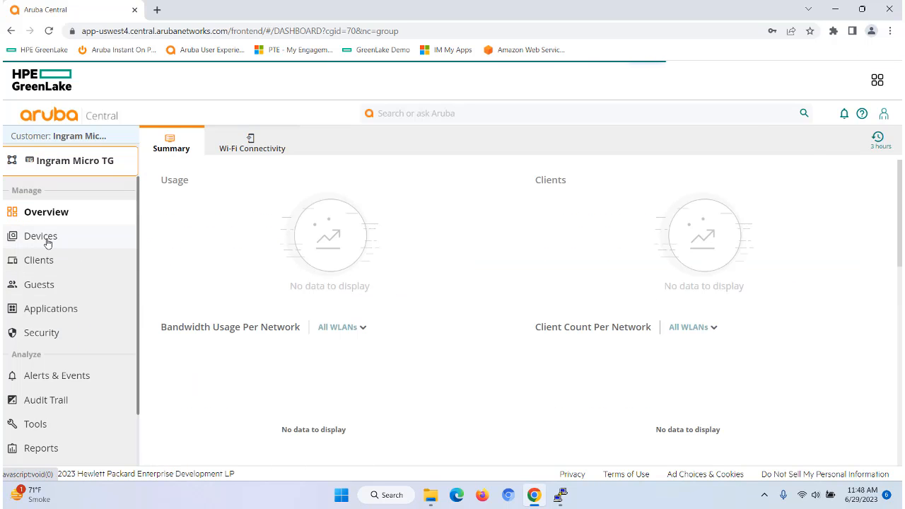
pyautogui.click(45, 239)
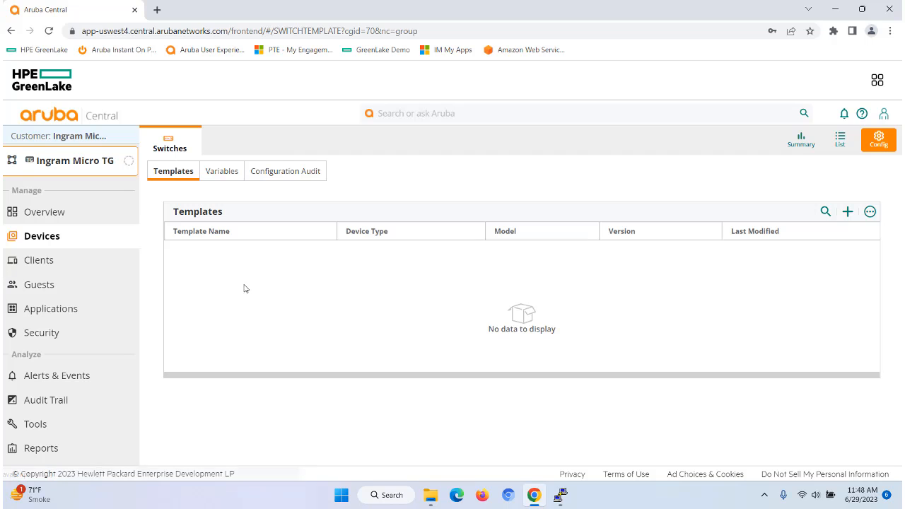
pyautogui.click(222, 174)
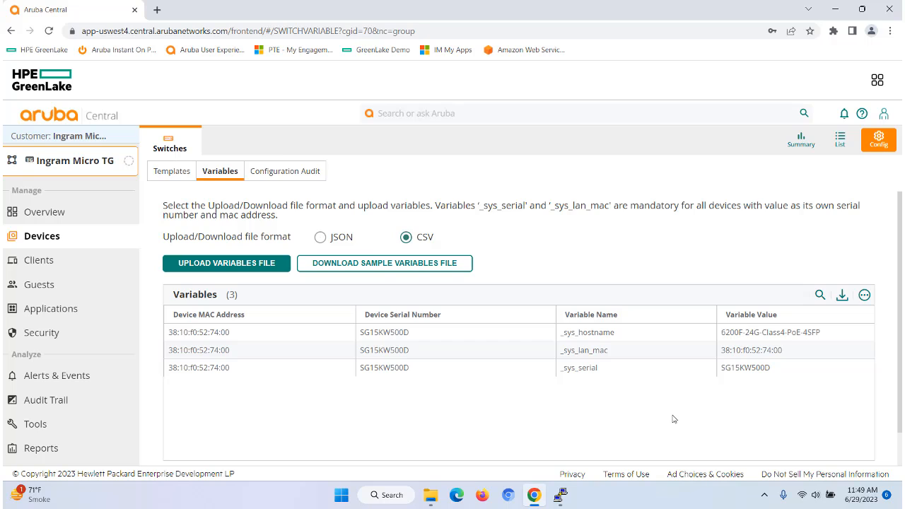
pyautogui.click(172, 172)
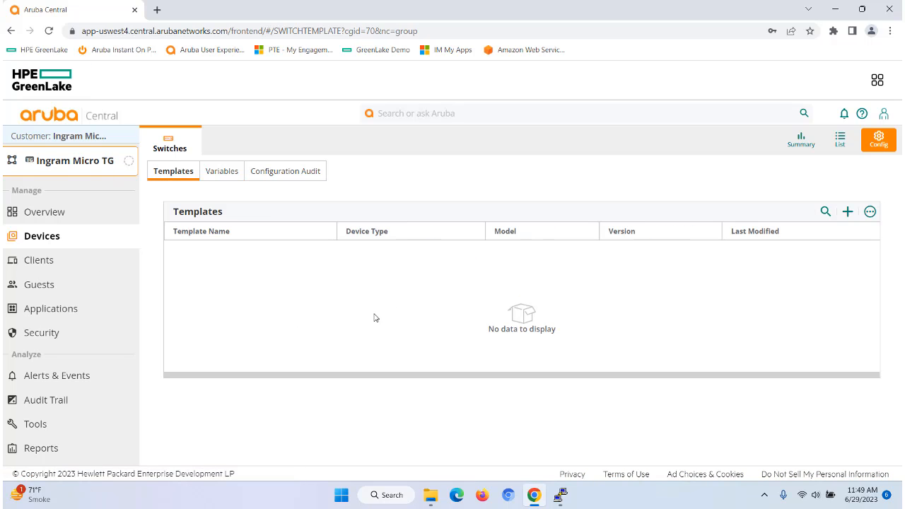
# - Add a new switch template named IngramMicroTemplate
pyautogui.click(843, 216)
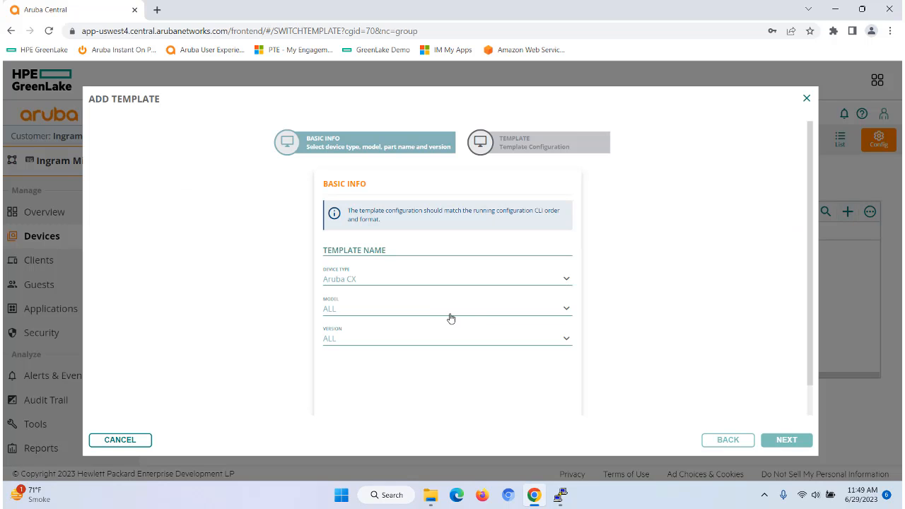
pyautogui.click(350, 250)
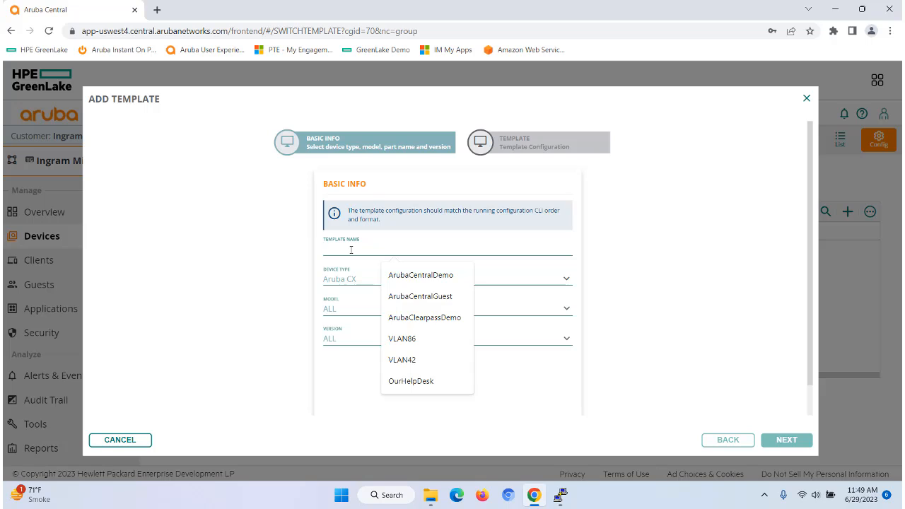
pyautogui.write('IngramMicroTemplate')
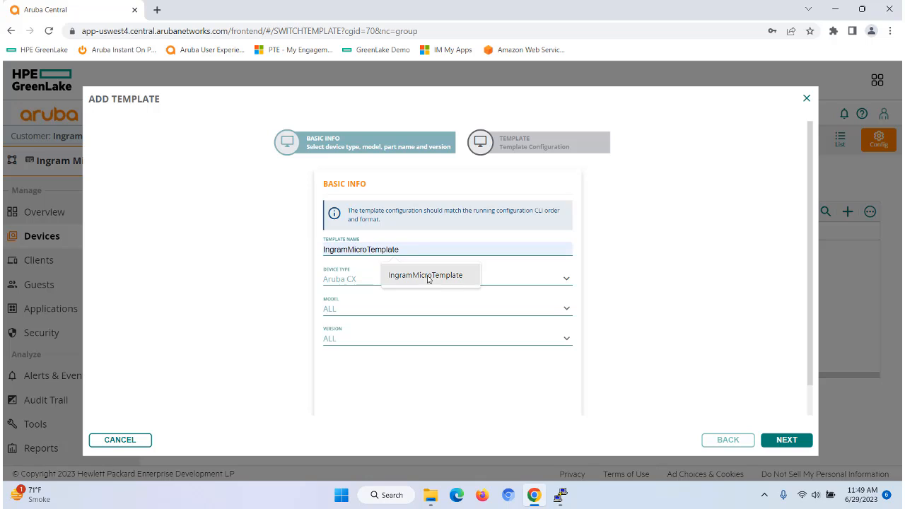
pyautogui.click(431, 277)
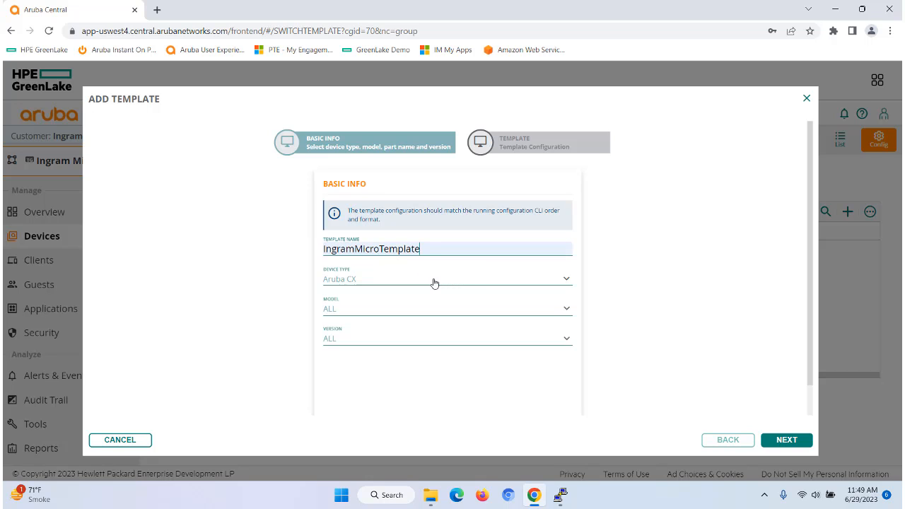
# - Try setting the template's model to 6200 and browse its part names
pyautogui.click(351, 280)
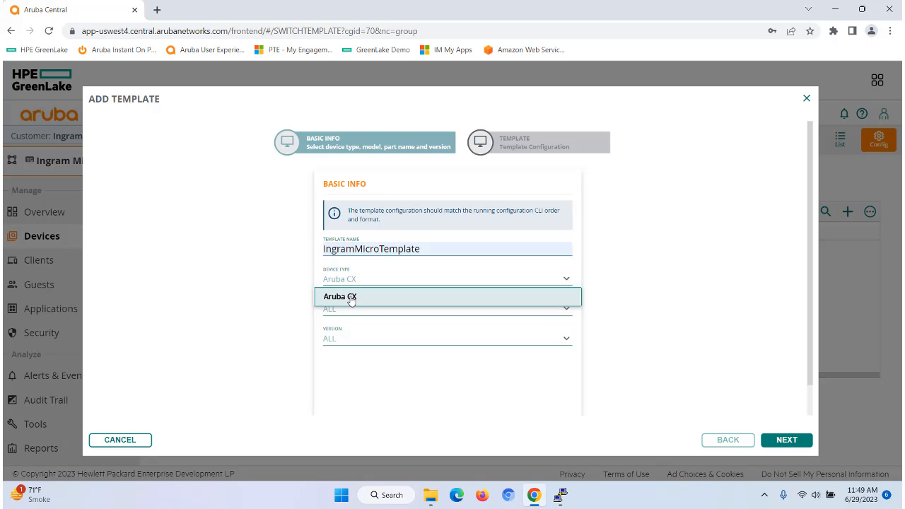
pyautogui.click(352, 298)
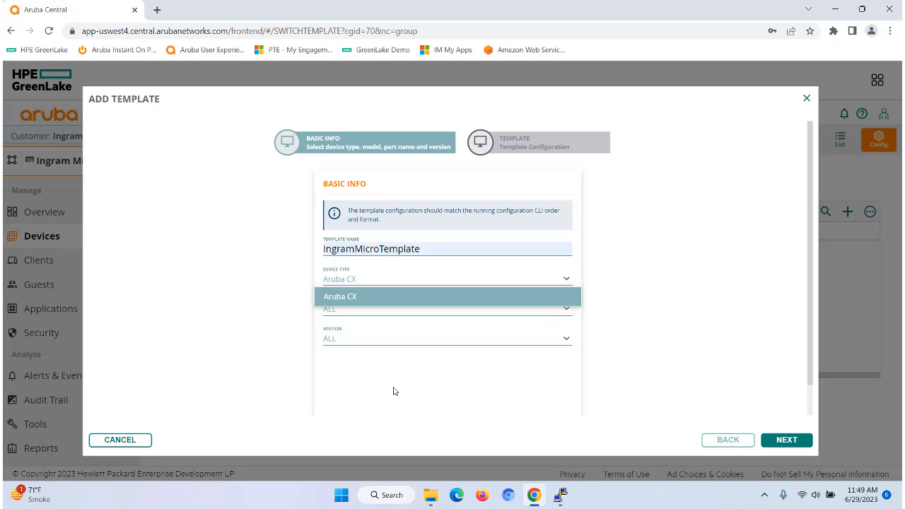
pyautogui.click(345, 316)
pyautogui.scroll(3, 360, 295)
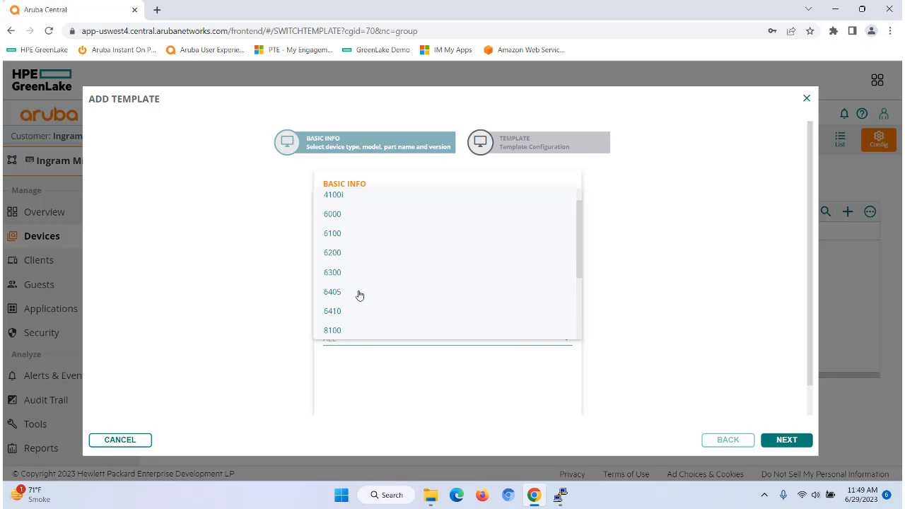
pyautogui.scroll(1, 359, 295)
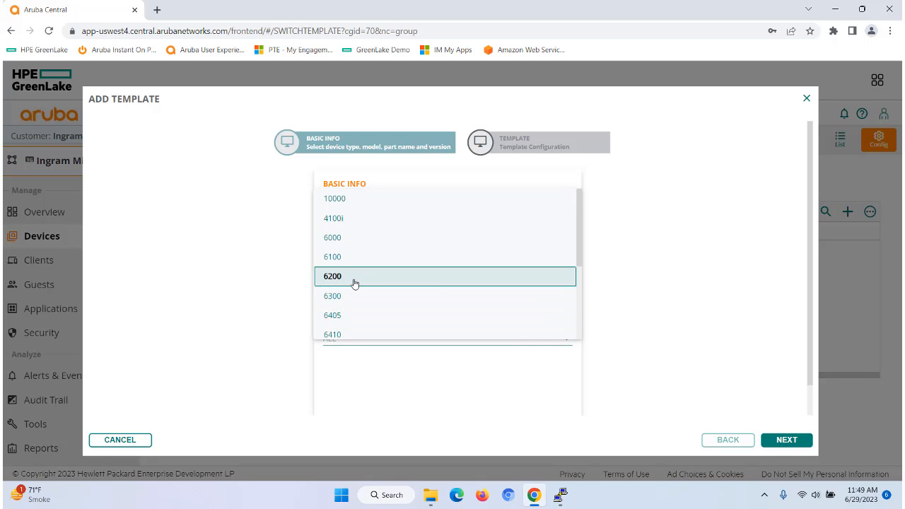
pyautogui.click(355, 277)
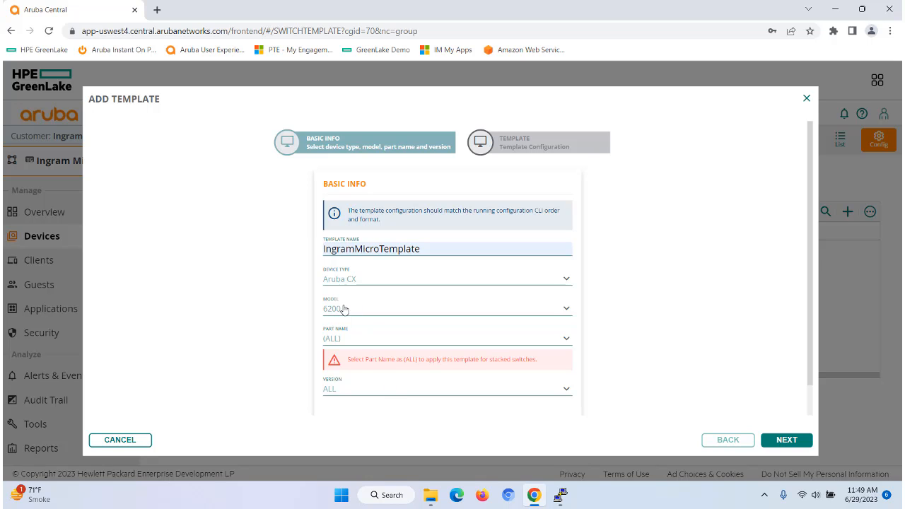
pyautogui.click(338, 342)
pyautogui.scroll(3, 399, 319)
pyautogui.scroll(2, 399, 319)
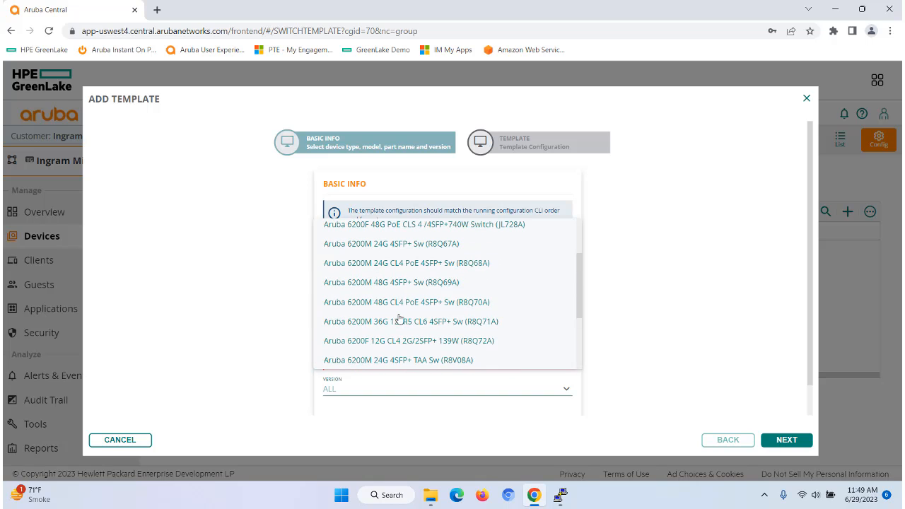
pyautogui.scroll(-1, 400, 319)
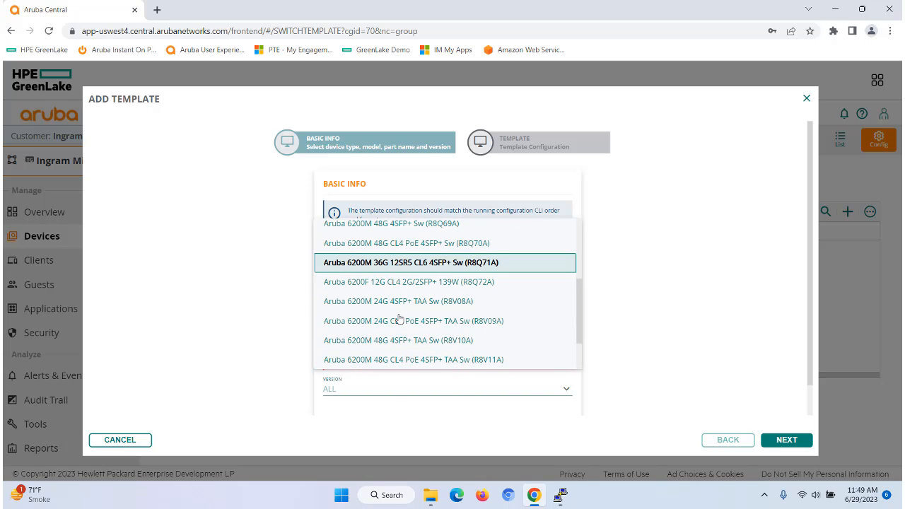
pyautogui.click(396, 422)
# - Set the template's model and version to ALL and continue to the template configuration
pyautogui.click(357, 310)
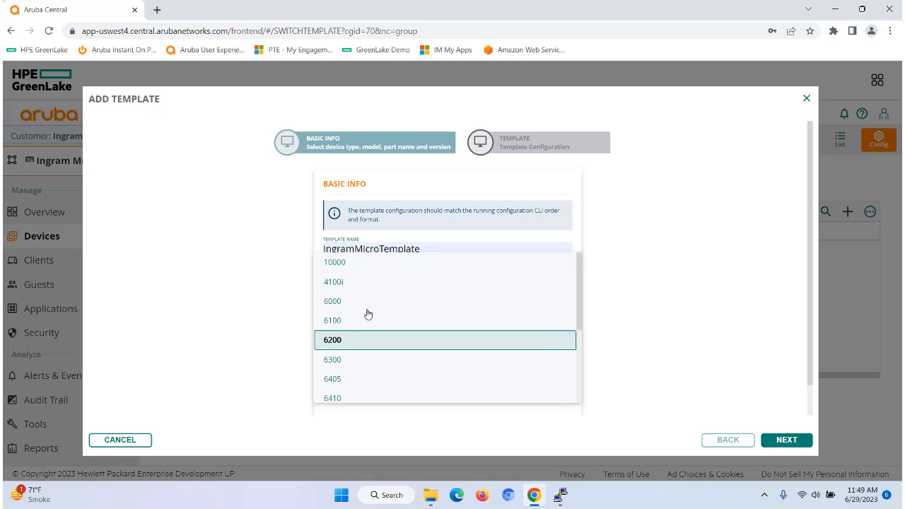
pyautogui.scroll(-3, 368, 314)
pyautogui.click(347, 400)
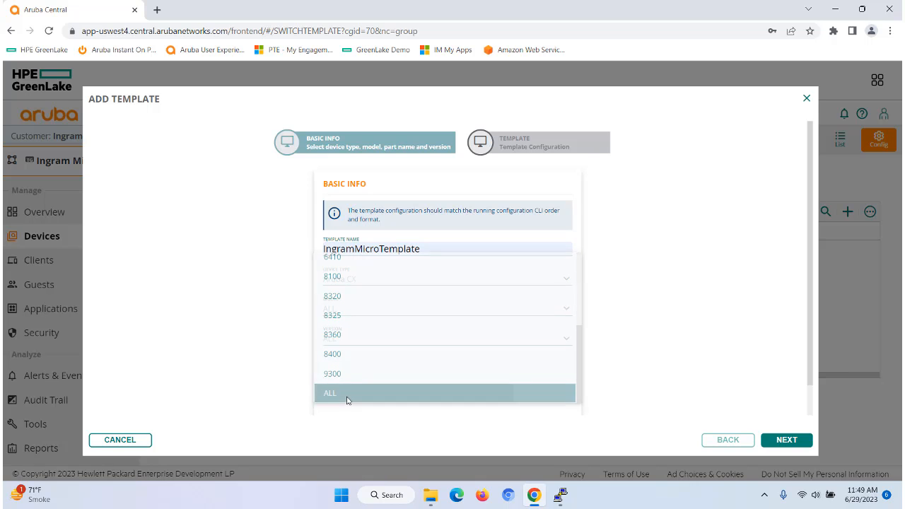
pyautogui.click(337, 344)
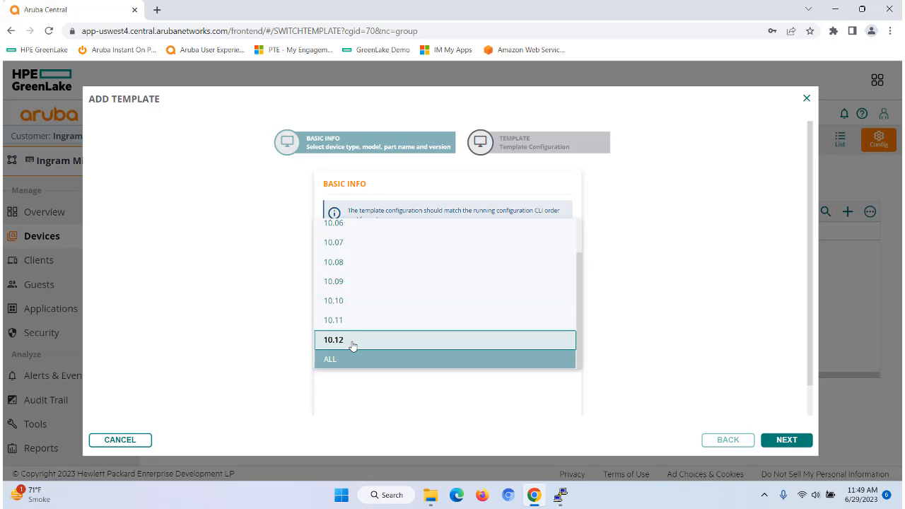
pyautogui.click(340, 361)
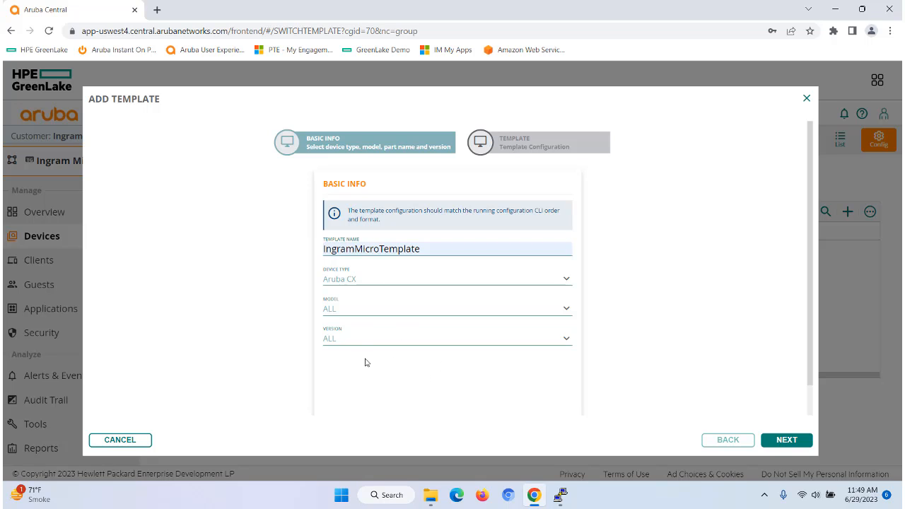
pyautogui.press('Return')
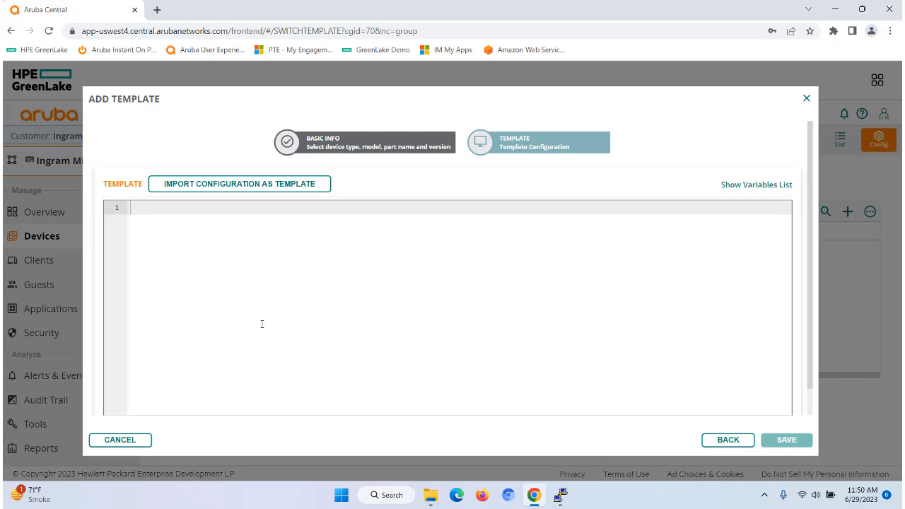
# - Switch to the PuTTY session connected to the switch
pyautogui.click(560, 496)
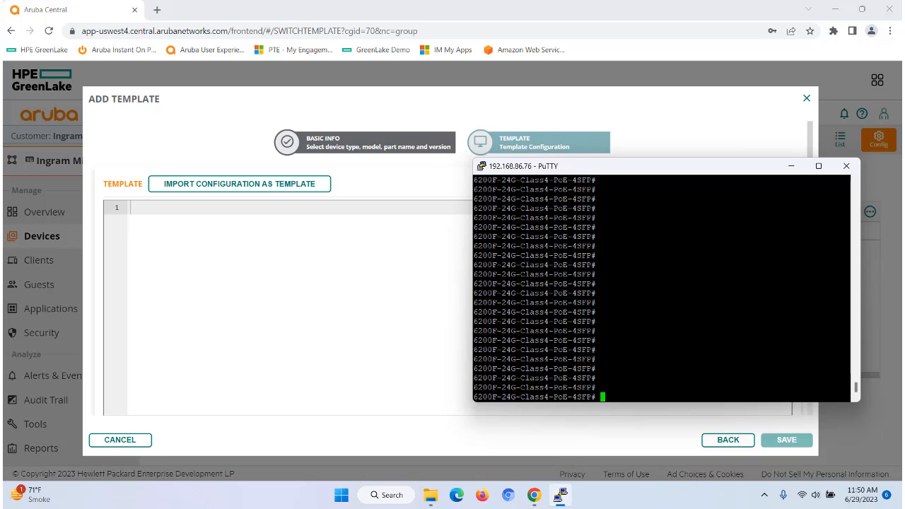
# - Display the switch's running configuration in the terminal and page through it
pyautogui.write('sho run')
pyautogui.press('Return')
pyautogui.press('space')
pyautogui.press('space')
pyautogui.press('space')
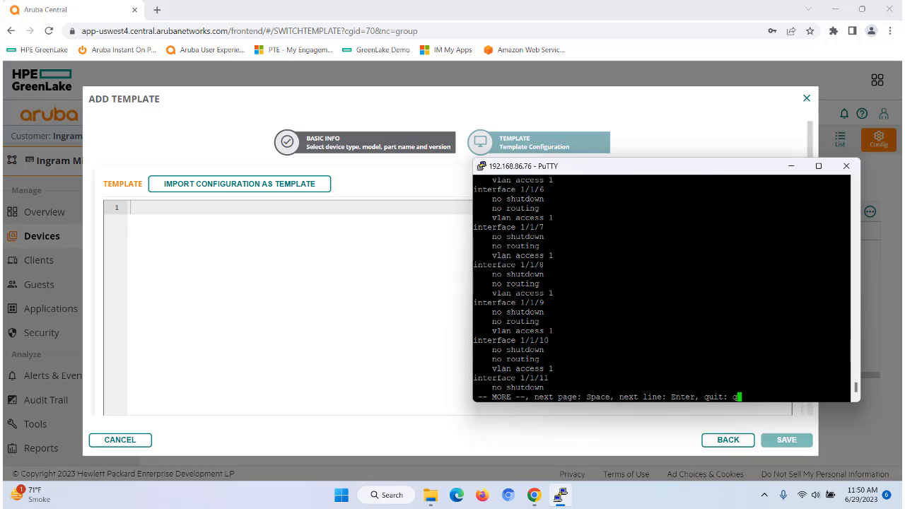
pyautogui.press('space')
pyautogui.press('space')
pyautogui.press('space')
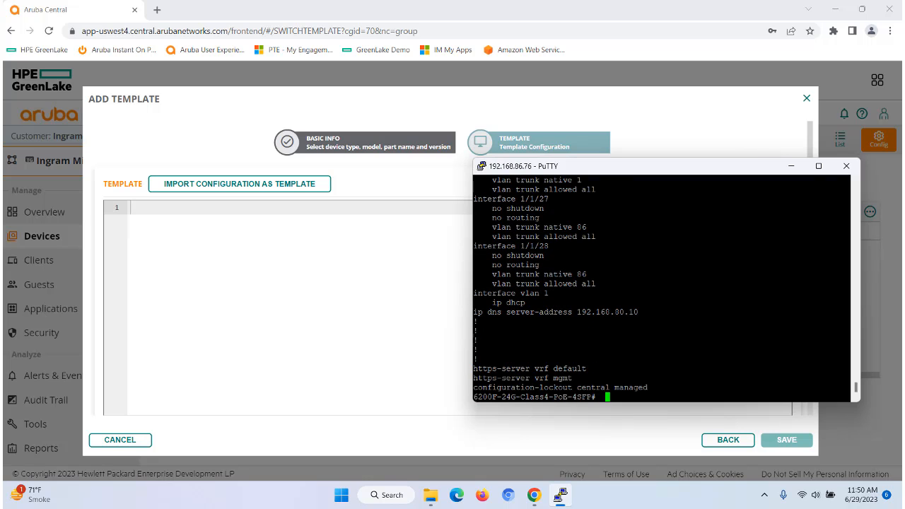
pyautogui.moveTo(607, 396); pyautogui.dragTo(475, 180)
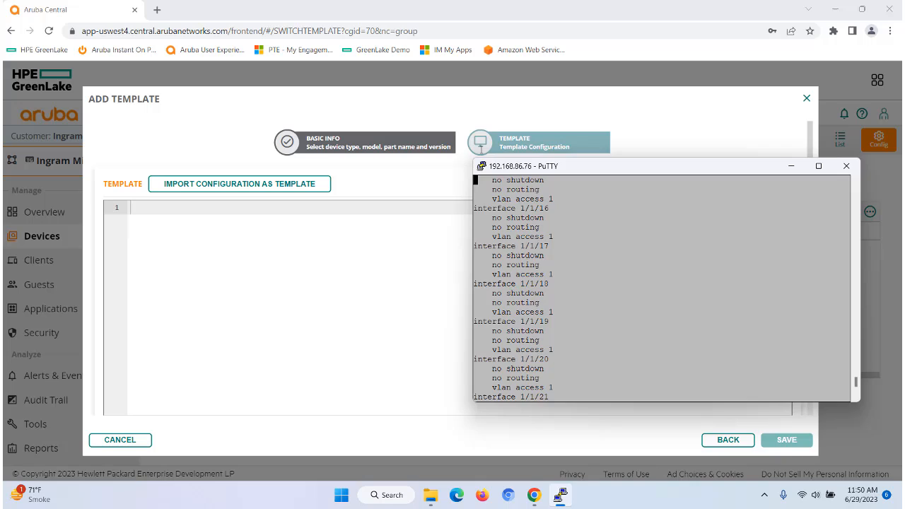
pyautogui.click(285, 288)
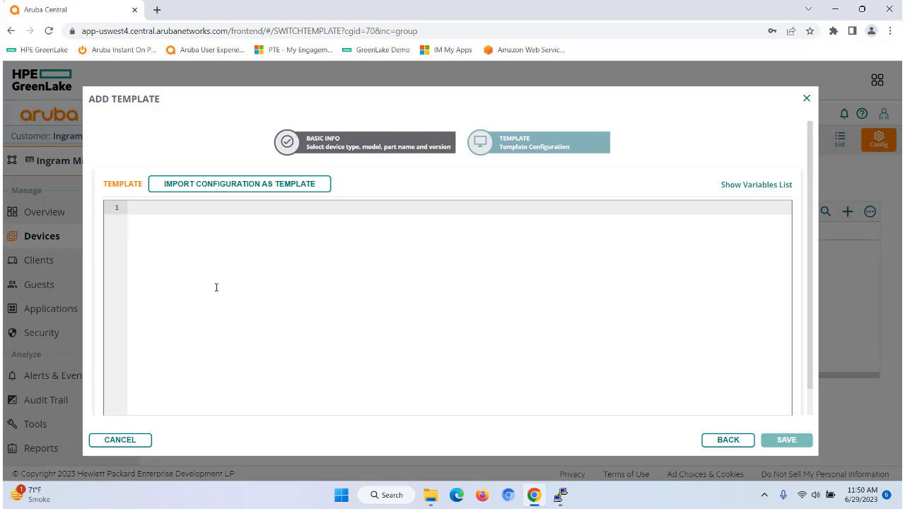
pyautogui.click(559, 495)
pyautogui.click(679, 328)
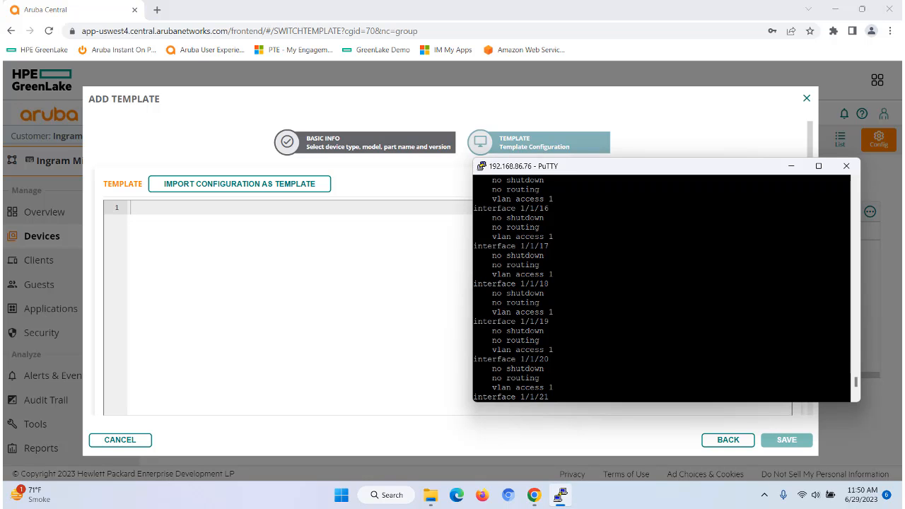
pyautogui.press('Return')
pyautogui.press('Return')
pyautogui.press('Return')
pyautogui.press('Return')
pyautogui.press('Return')
pyautogui.press('Return')
pyautogui.press('Return')
pyautogui.press('Return')
pyautogui.press('Return')
pyautogui.press('Return')
pyautogui.press('Return')
pyautogui.press('Return')
pyautogui.press('Return')
pyautogui.press('Return')
pyautogui.press('Return')
pyautogui.press('Return')
pyautogui.press('Return')
pyautogui.press('Return')
pyautogui.press('Return')
pyautogui.press('Return')
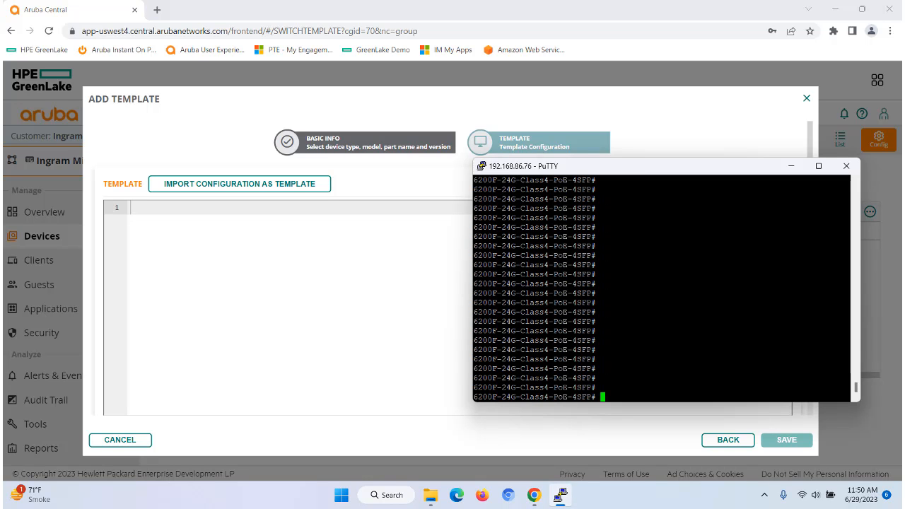
# - Import the 6200F-24G-Class4-PoE-4SFP switch's configuration as the template content and save the template
pyautogui.click(290, 248)
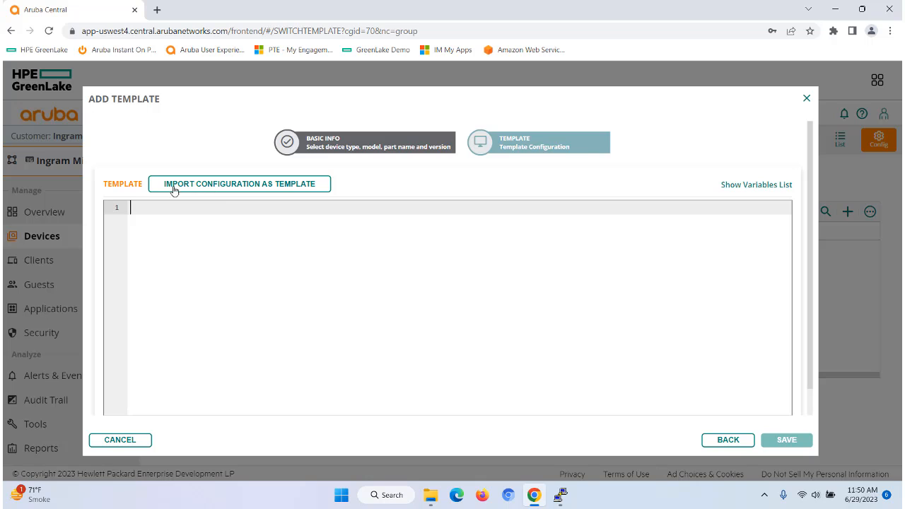
pyautogui.click(253, 186)
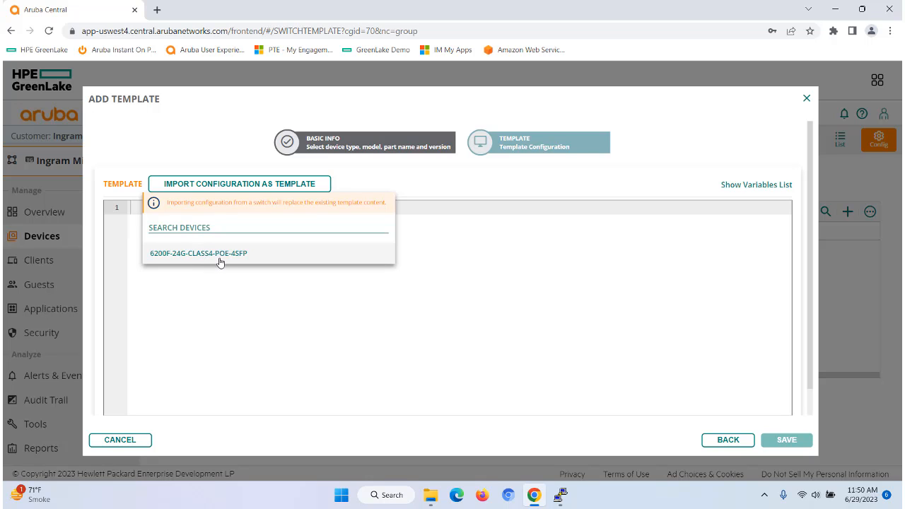
pyautogui.click(218, 254)
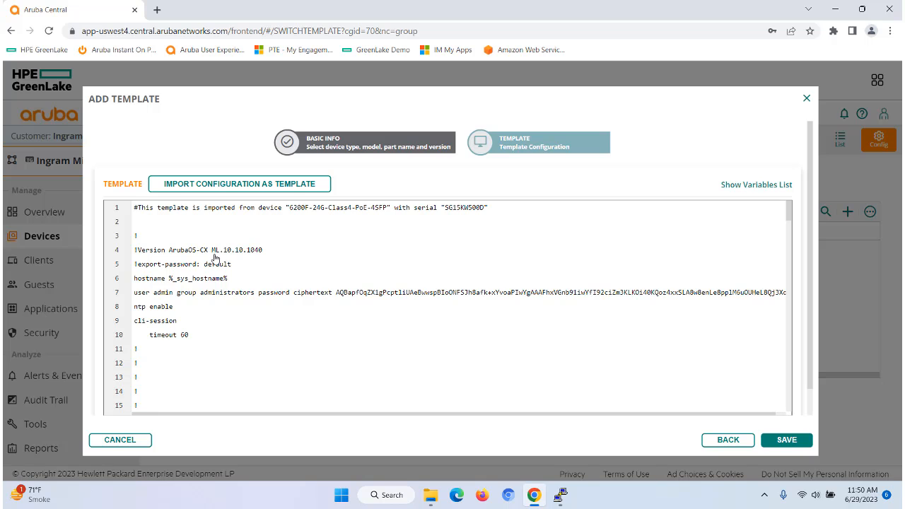
pyautogui.scroll(-5, 276, 359)
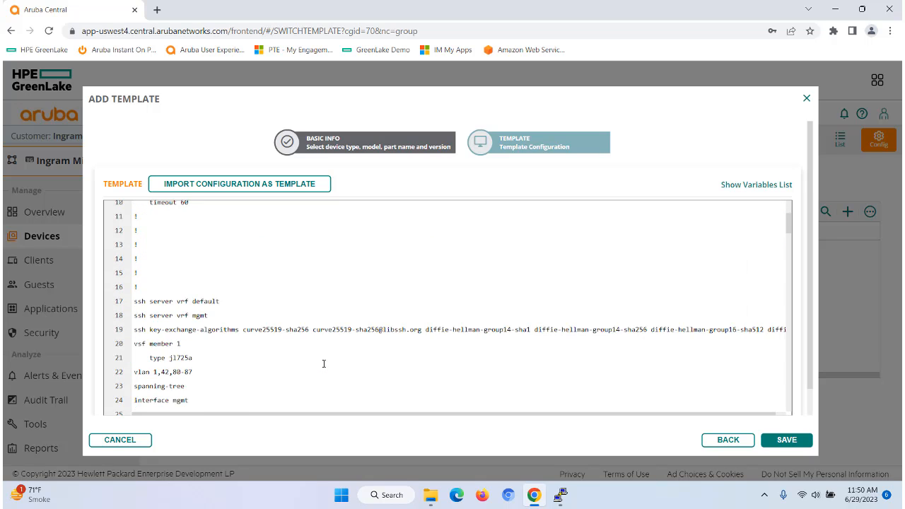
pyautogui.scroll(-6, 324, 364)
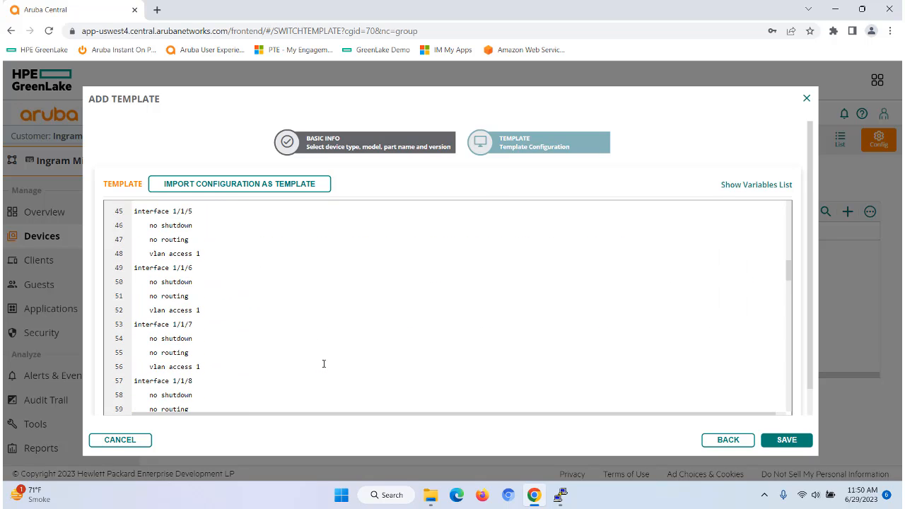
pyautogui.scroll(5, 343, 356)
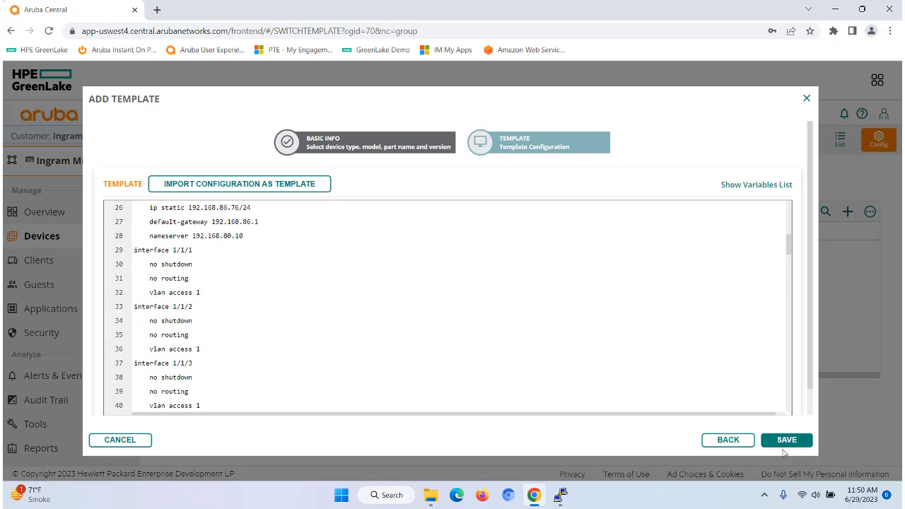
pyautogui.click(787, 441)
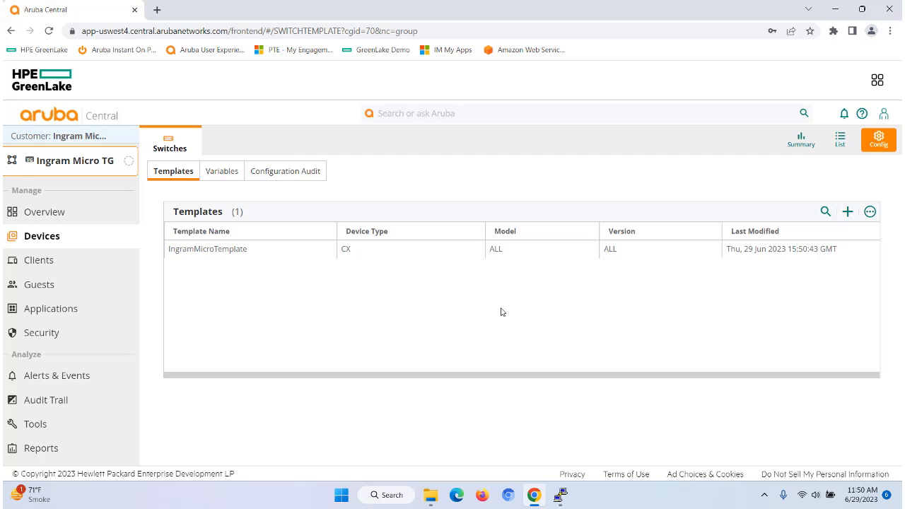
# - Compare the switch variables' _sys_hostname value with the hostname line in the switch's running configuration
pyautogui.click(228, 173)
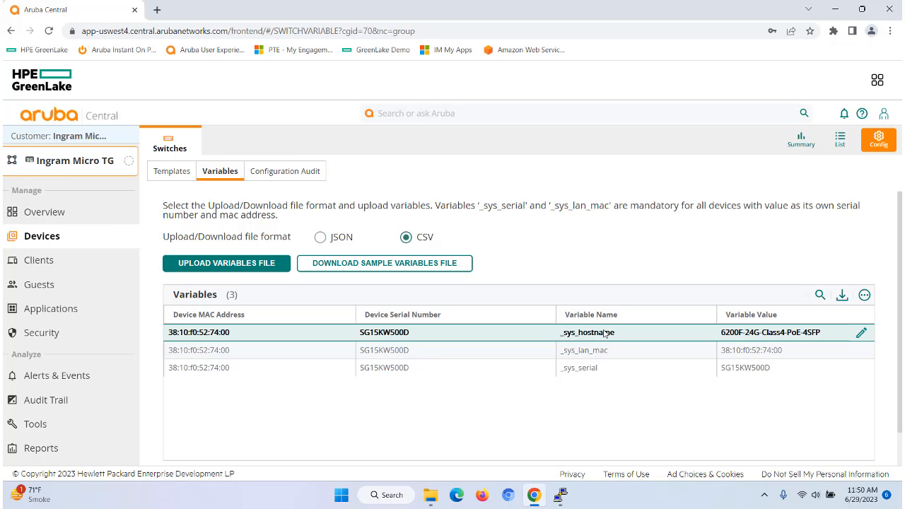
pyautogui.click(563, 495)
pyautogui.write('s')
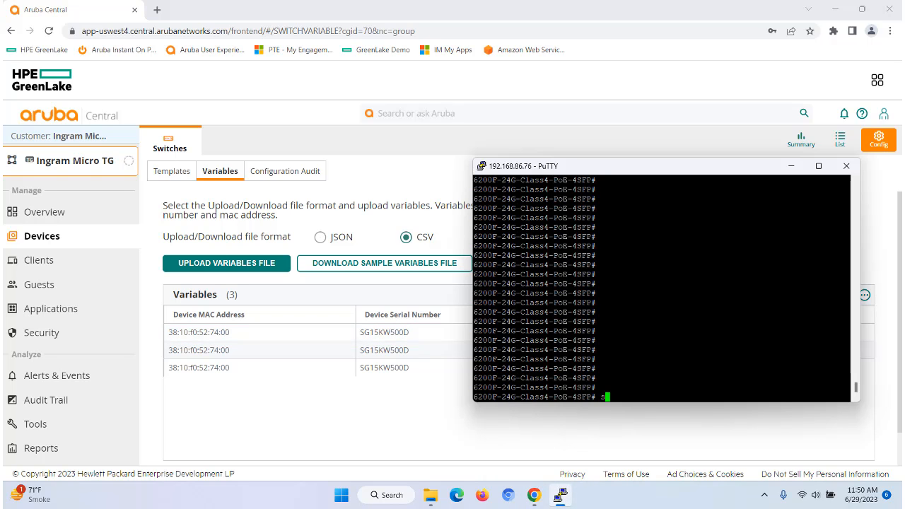
pyautogui.write('ho run')
pyautogui.press('Return')
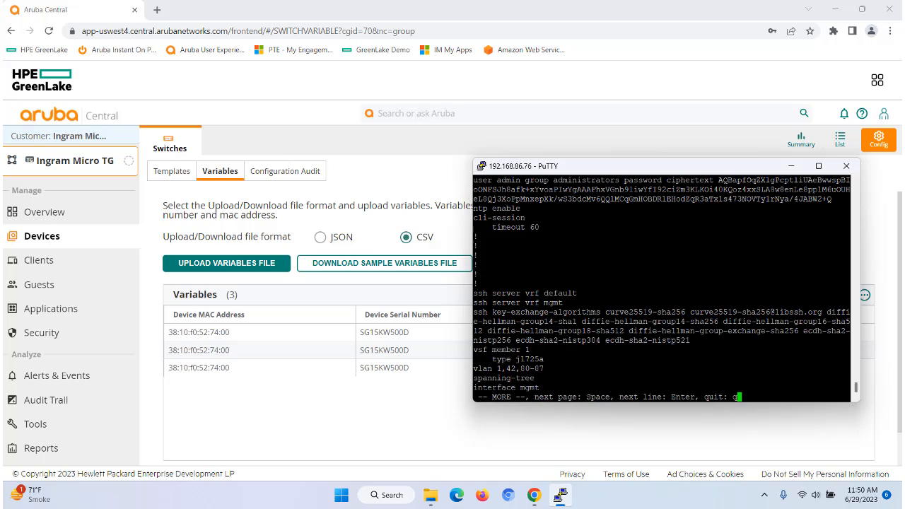
pyautogui.scroll(7, 661, 283)
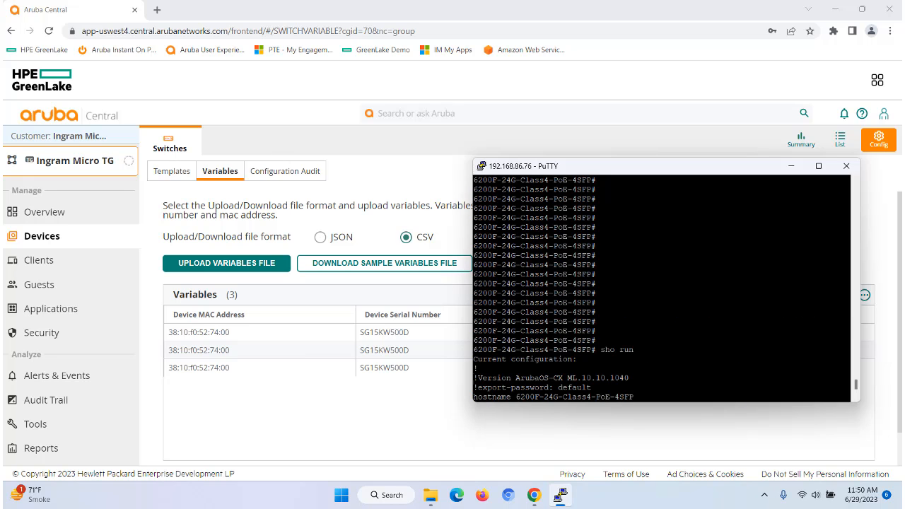
pyautogui.scroll(-4, 662, 283)
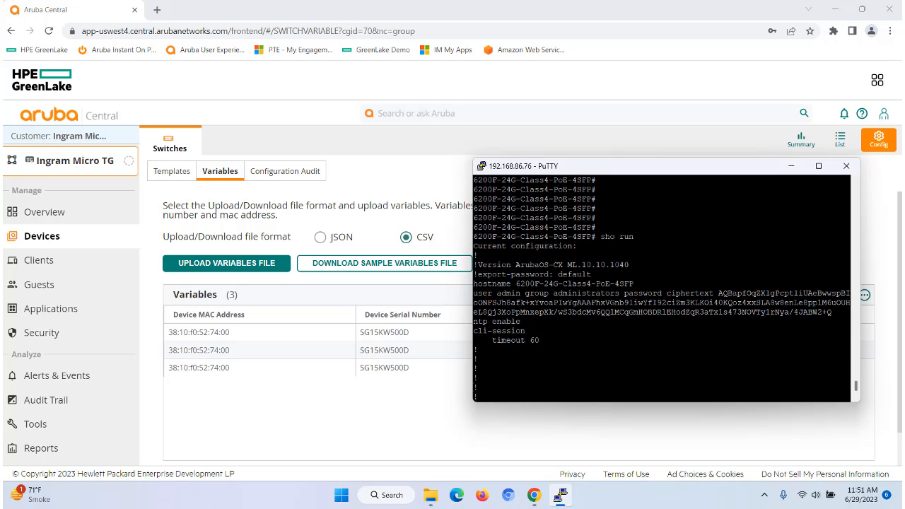
pyautogui.moveTo(473, 284); pyautogui.dragTo(633, 284)
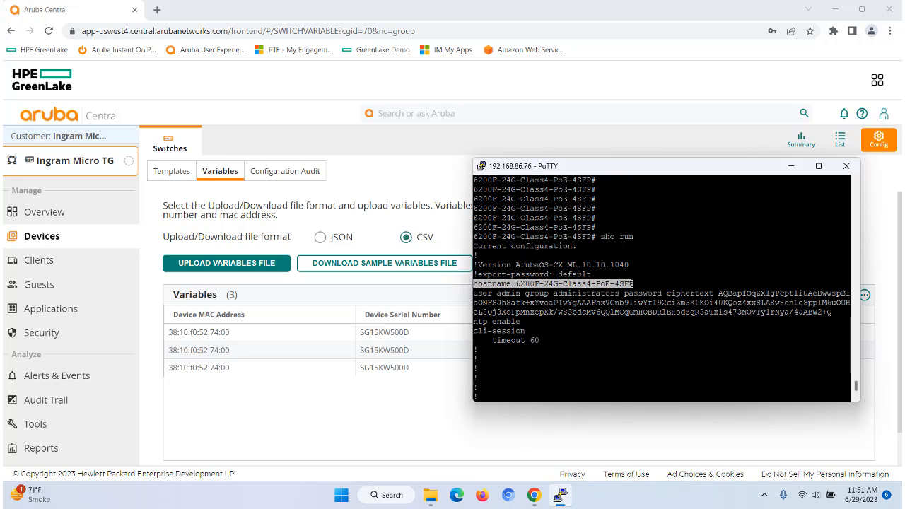
pyautogui.click(457, 421)
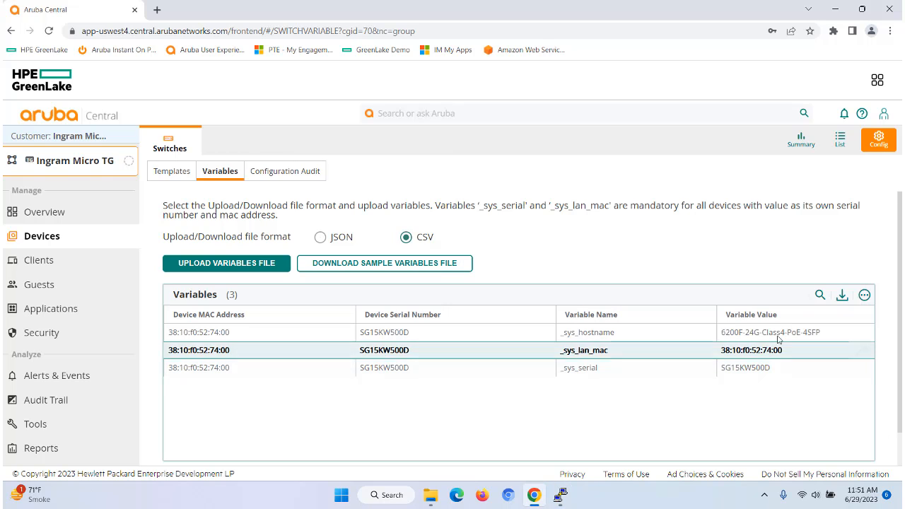
pyautogui.moveTo(736, 331); pyautogui.dragTo(720, 331)
pyautogui.click(527, 439)
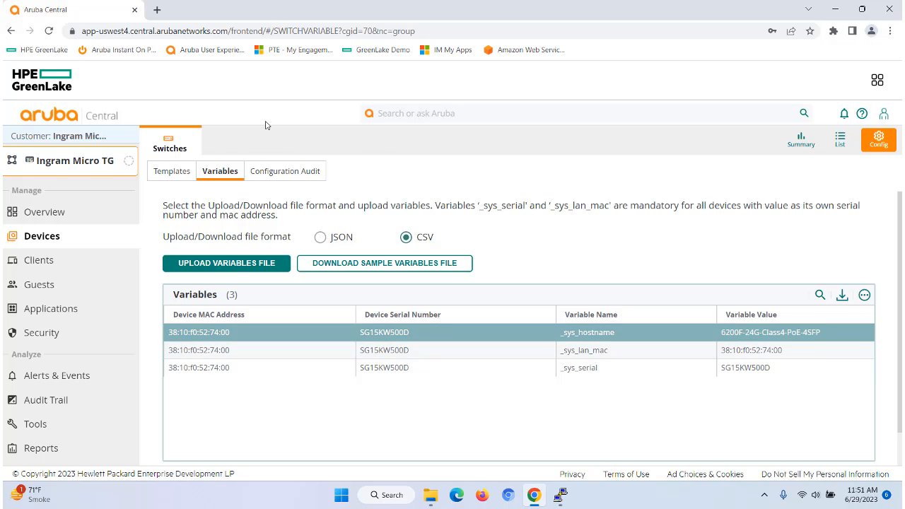
pyautogui.click(174, 173)
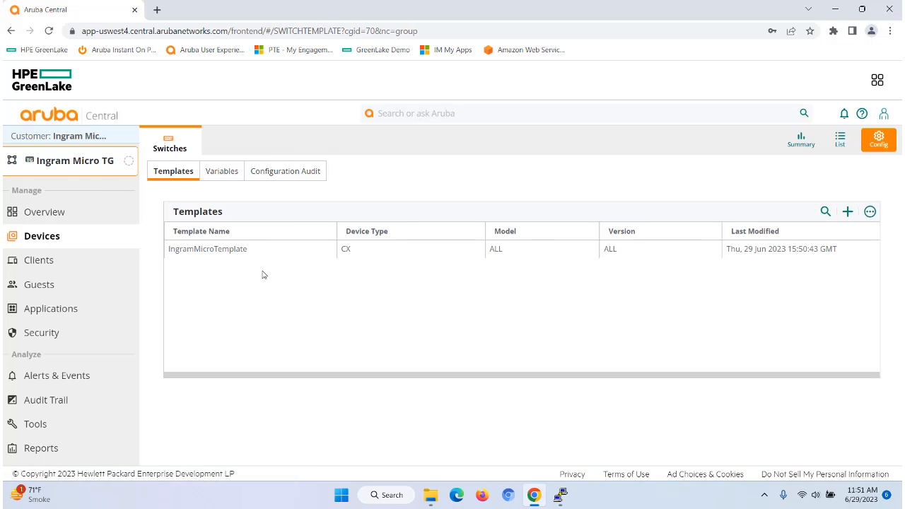
# - Open IngramMicroTemplate for editing to inspect its hostname line, then close it without saving
pyautogui.click(301, 253)
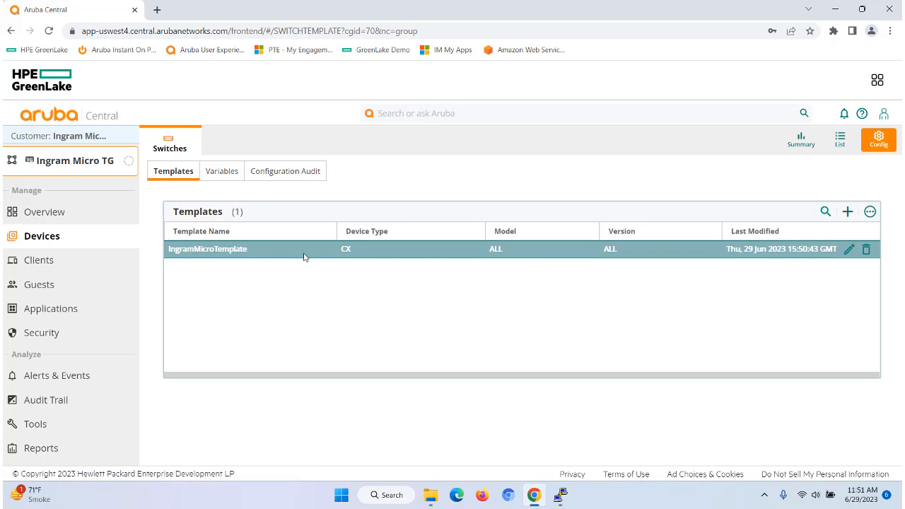
pyautogui.click(851, 252)
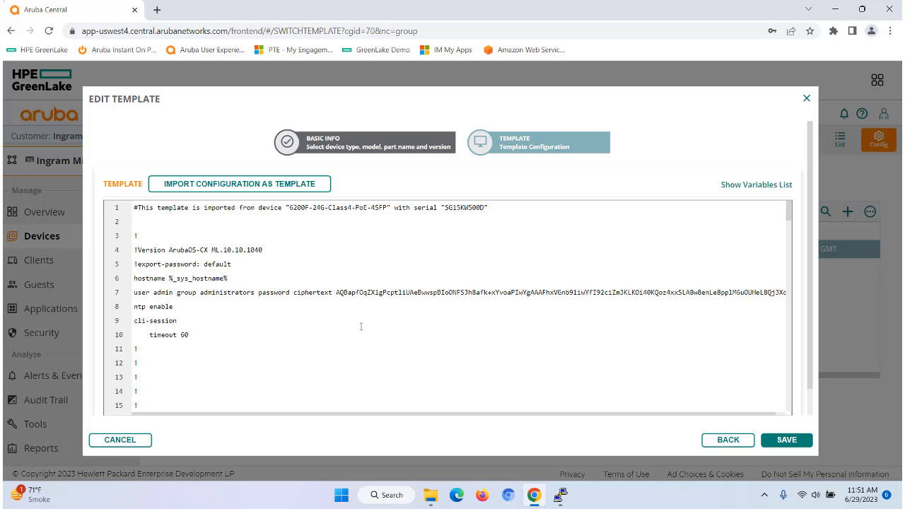
pyautogui.scroll(-3, 426, 328)
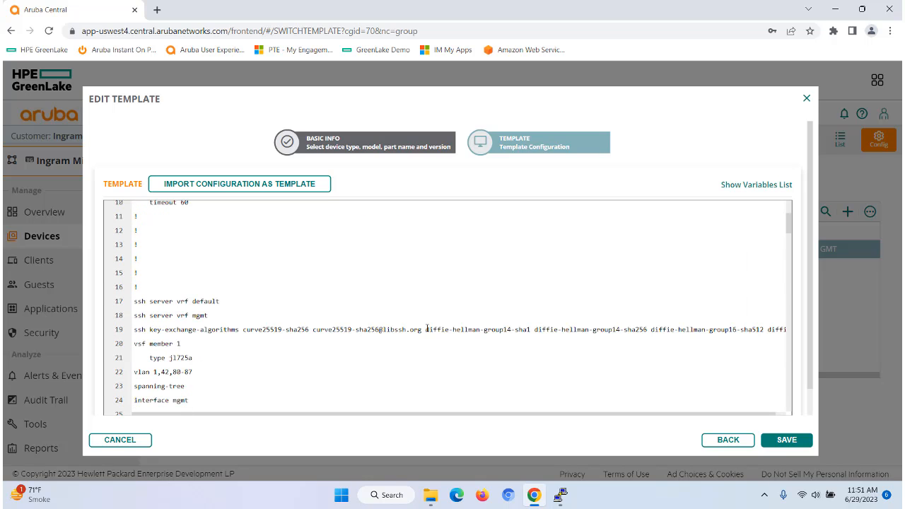
pyautogui.scroll(-1, 417, 348)
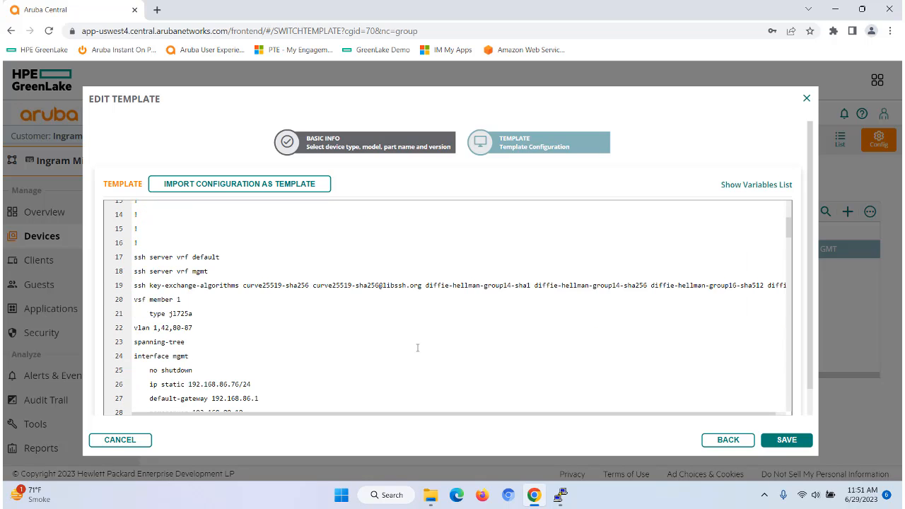
pyautogui.scroll(4, 417, 348)
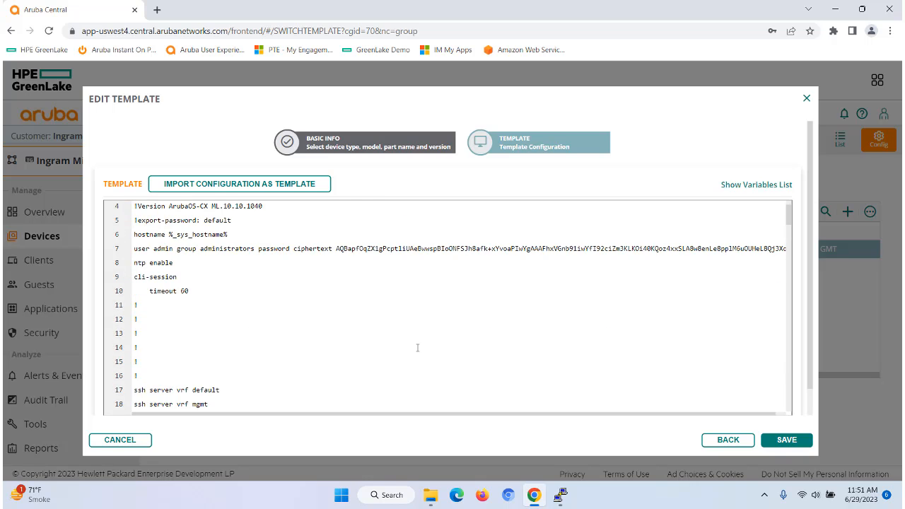
pyautogui.moveTo(133, 278); pyautogui.dragTo(233, 279)
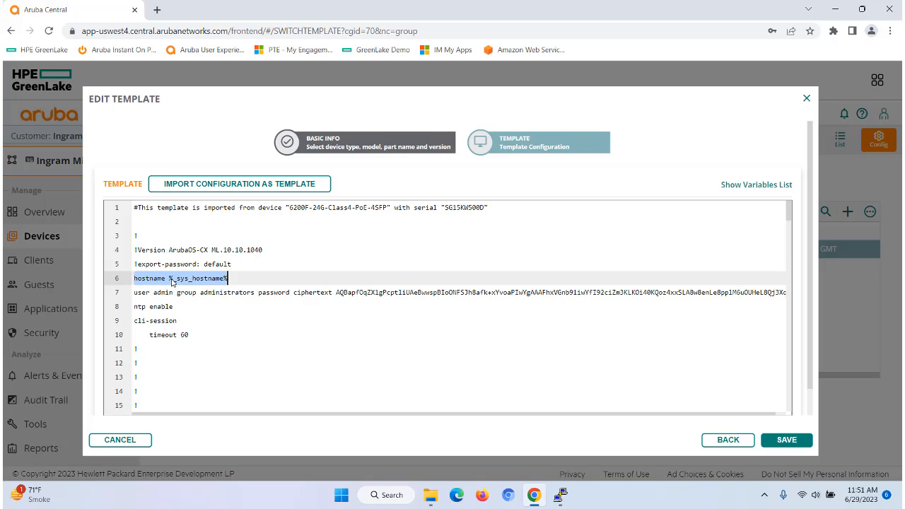
pyautogui.click(230, 280)
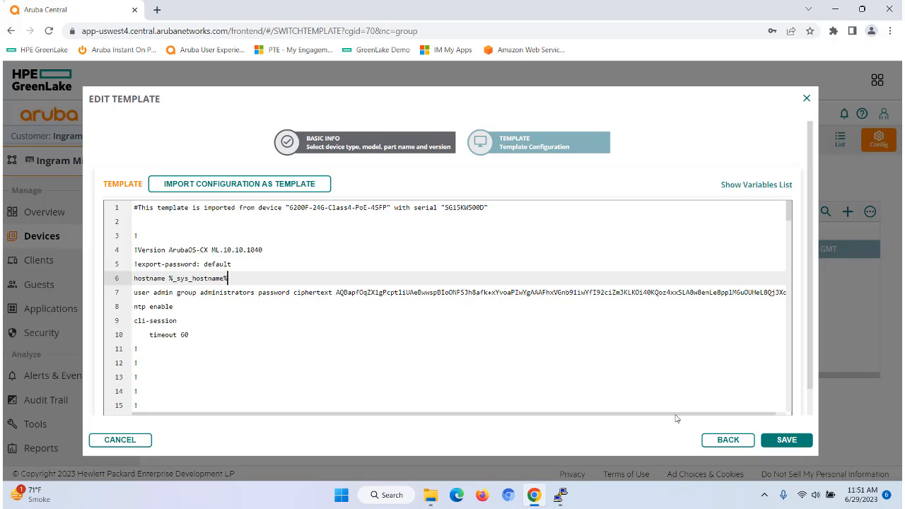
pyautogui.click(806, 100)
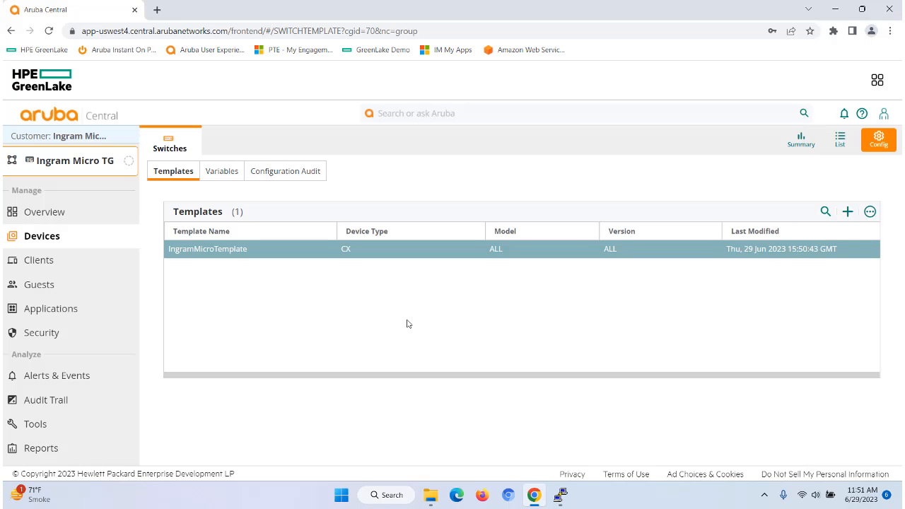
# - Change the switch's _sys_hostname variable value to TG-6200F-24G-Class4-PoE-4SFP and save it
pyautogui.click(233, 174)
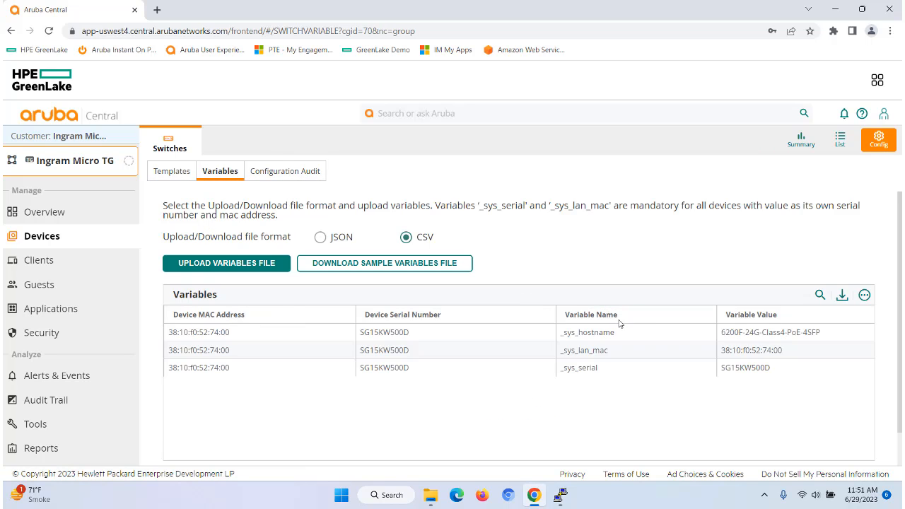
pyautogui.moveTo(615, 334); pyautogui.dragTo(562, 336)
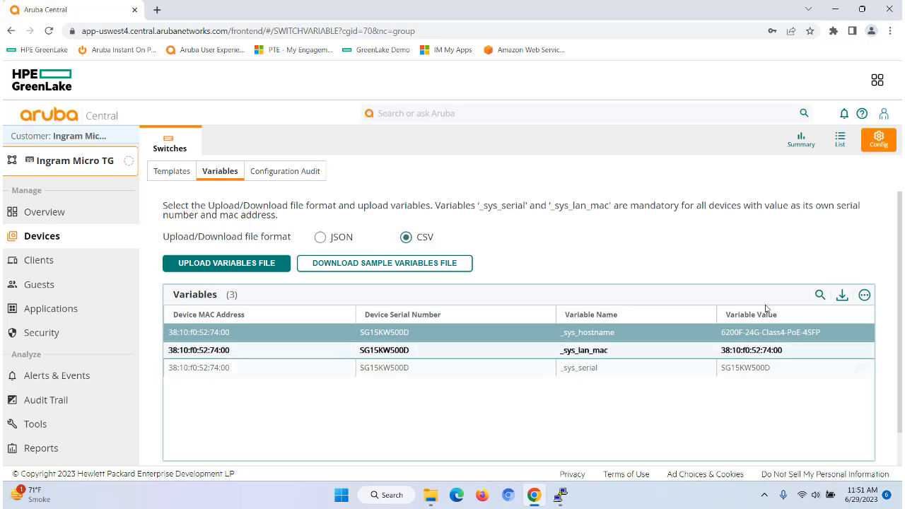
pyautogui.moveTo(806, 332)
pyautogui.click(861, 334)
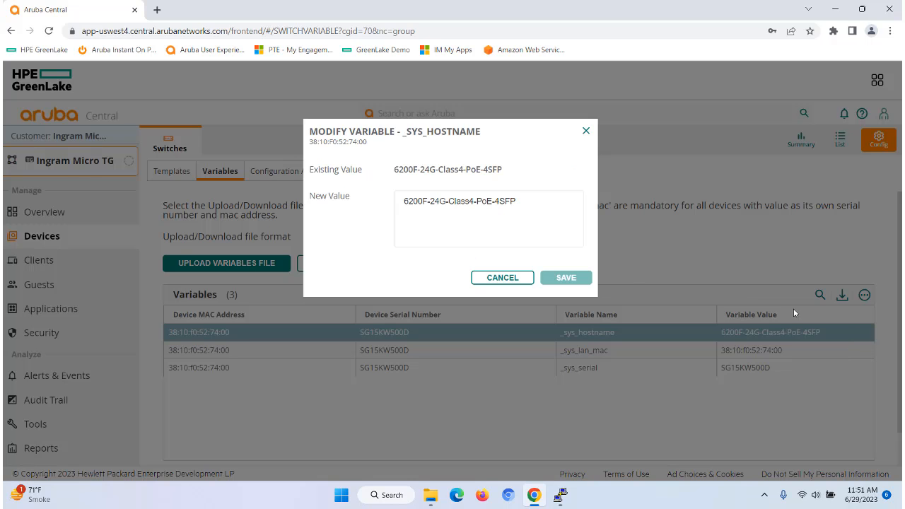
pyautogui.click(403, 203)
pyautogui.write('TG-')
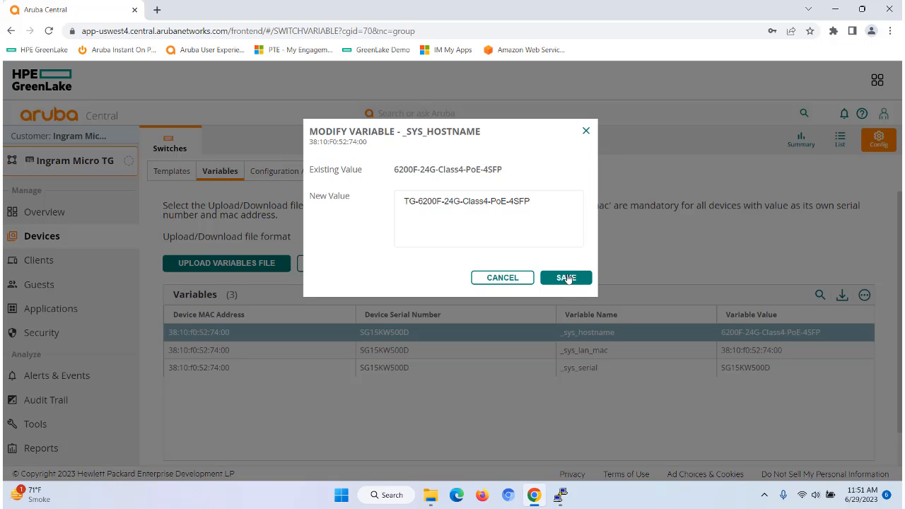
pyautogui.click(567, 278)
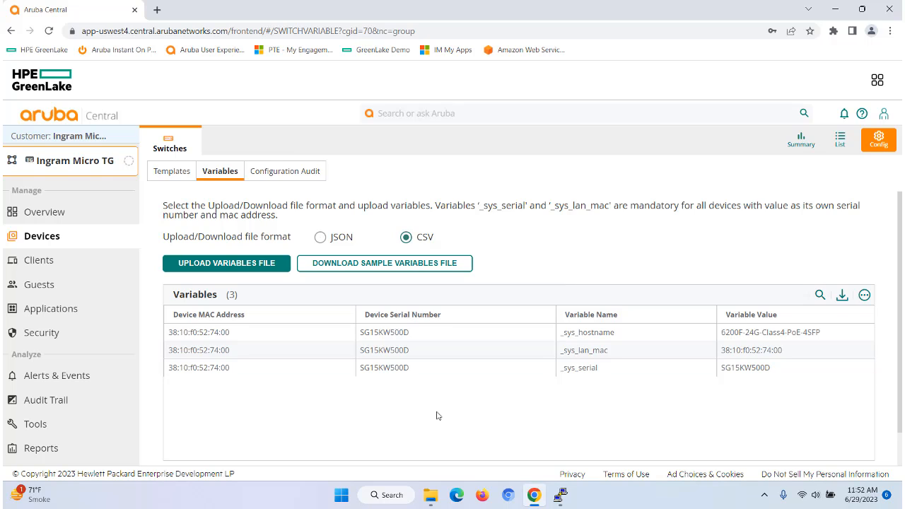
# - Open the Configuration Audit page and review the switch's not-in-sync configuration details, then close them
pyautogui.click(287, 173)
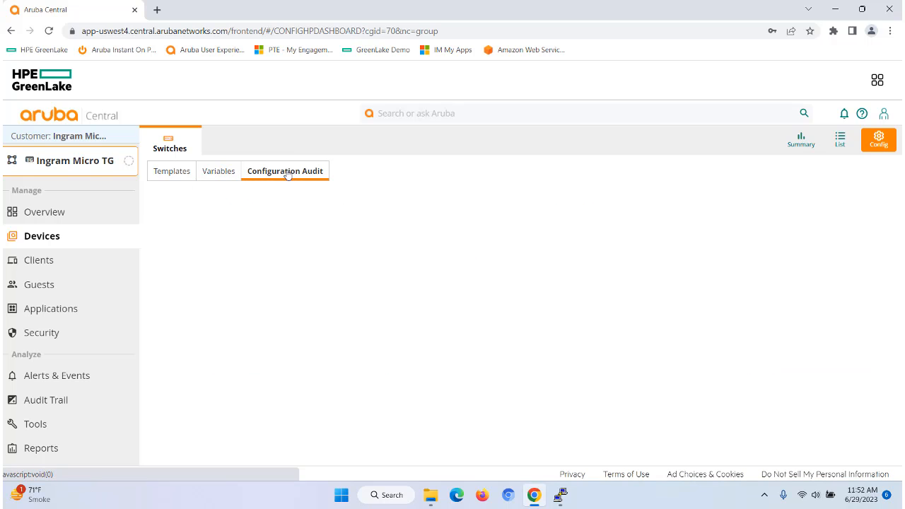
pyautogui.scroll(-3, 676, 341)
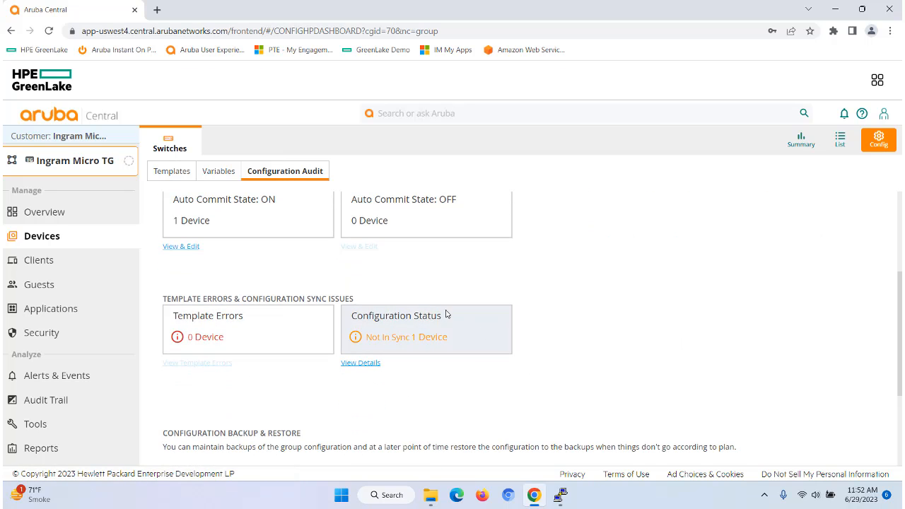
pyautogui.click(369, 363)
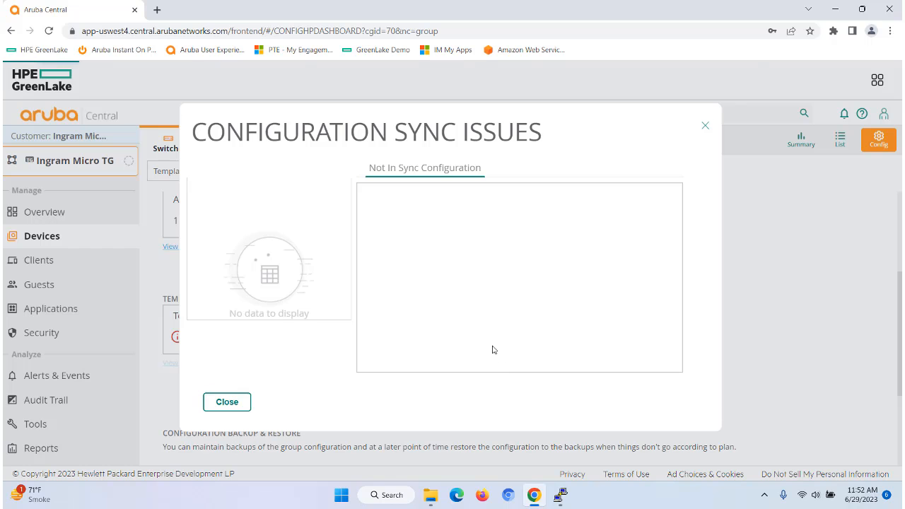
pyautogui.scroll(-3, 466, 274)
pyautogui.scroll(-10, 471, 309)
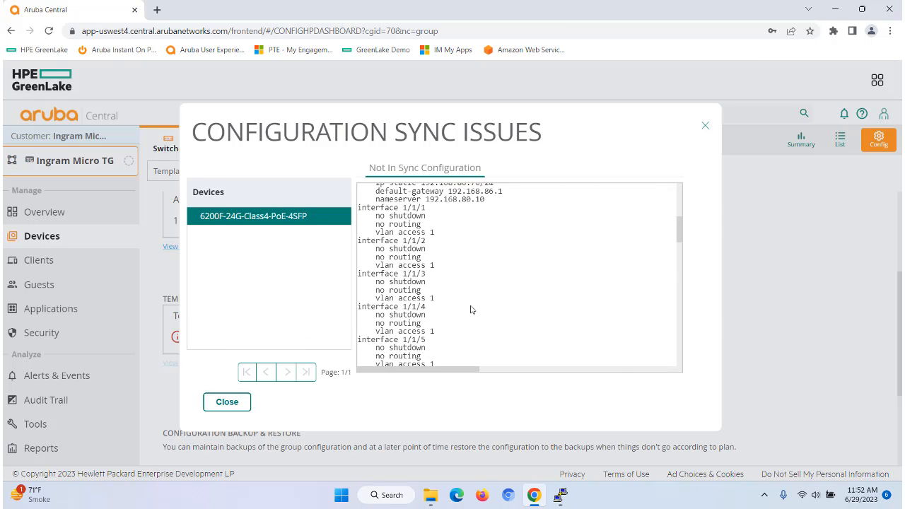
pyautogui.scroll(-5, 471, 309)
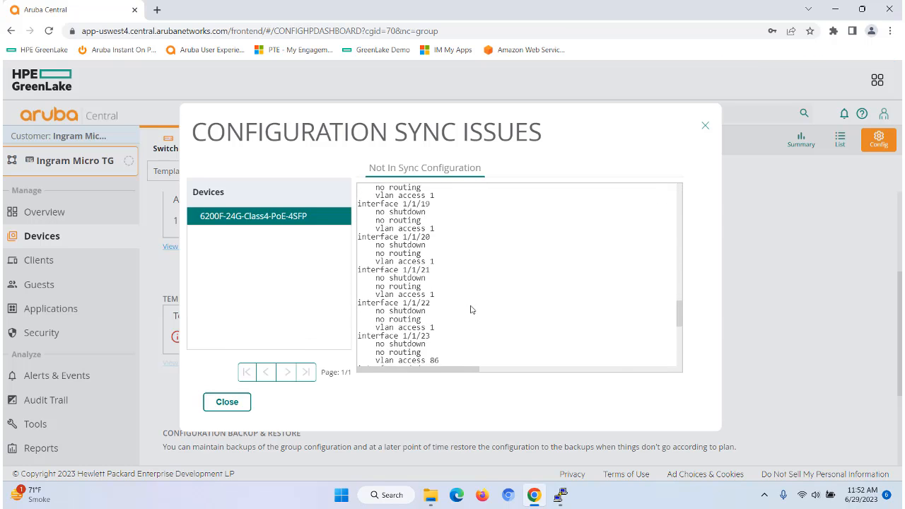
pyautogui.click(231, 403)
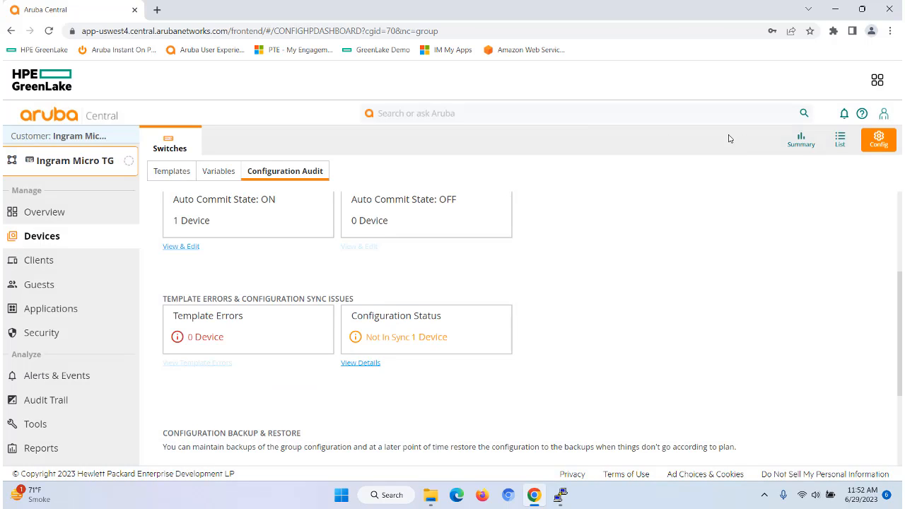
# - Check the switch's config status in the device list and on the Configuration Audit page
pyautogui.click(840, 141)
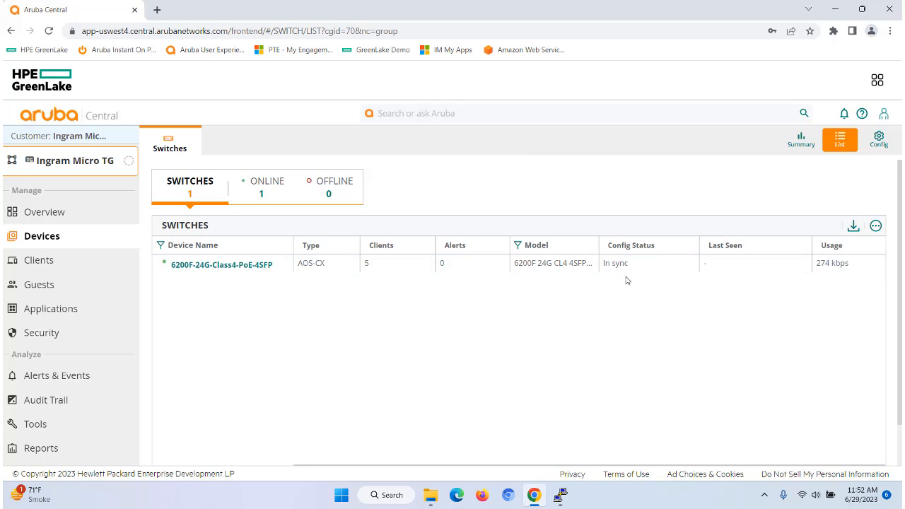
pyautogui.click(879, 139)
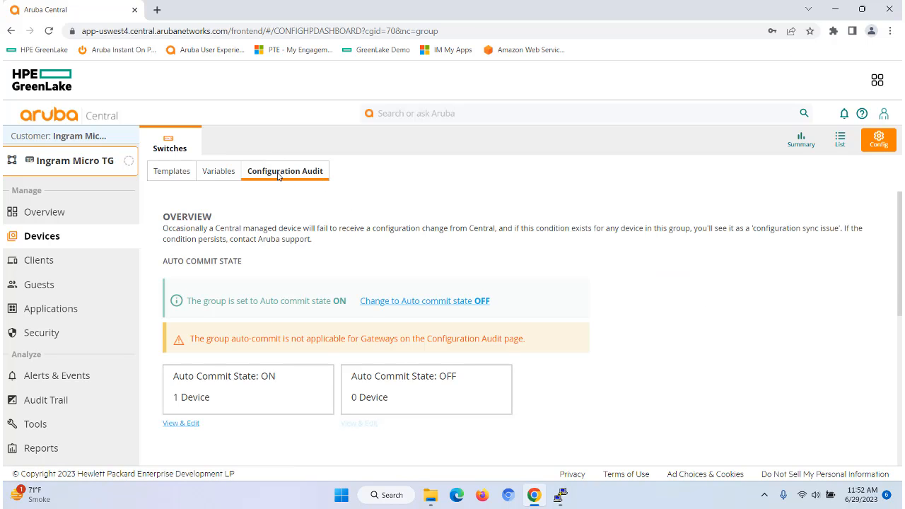
pyautogui.scroll(-3, 693, 350)
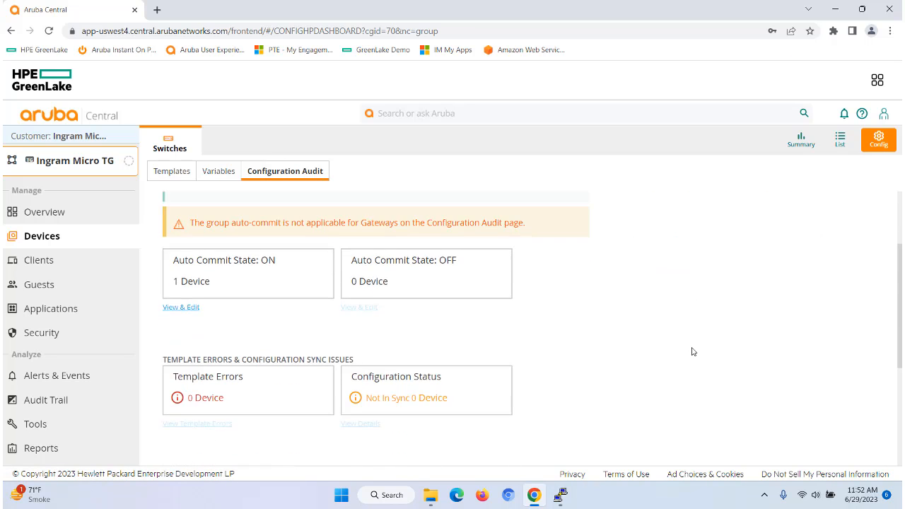
pyautogui.scroll(3, 655, 342)
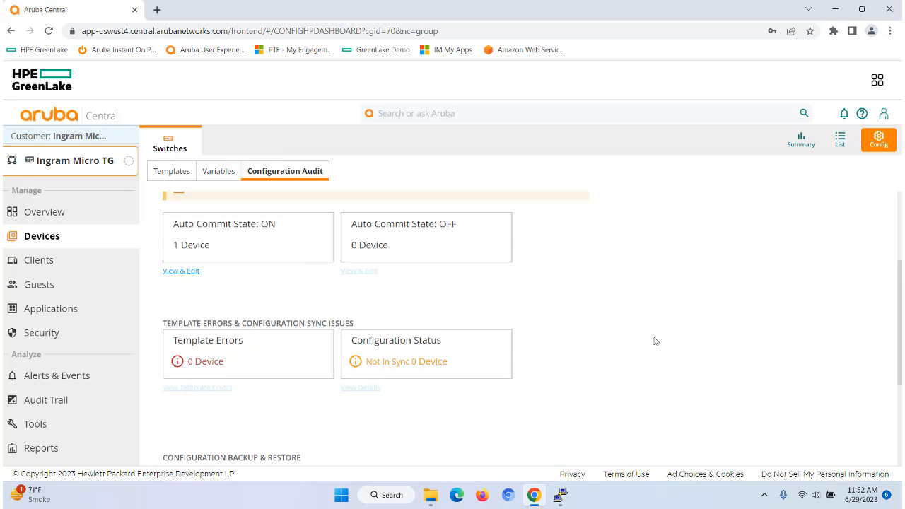
# - Switch to the switch's CLI session and refresh the prompt to check its hostname
pyautogui.click(560, 495)
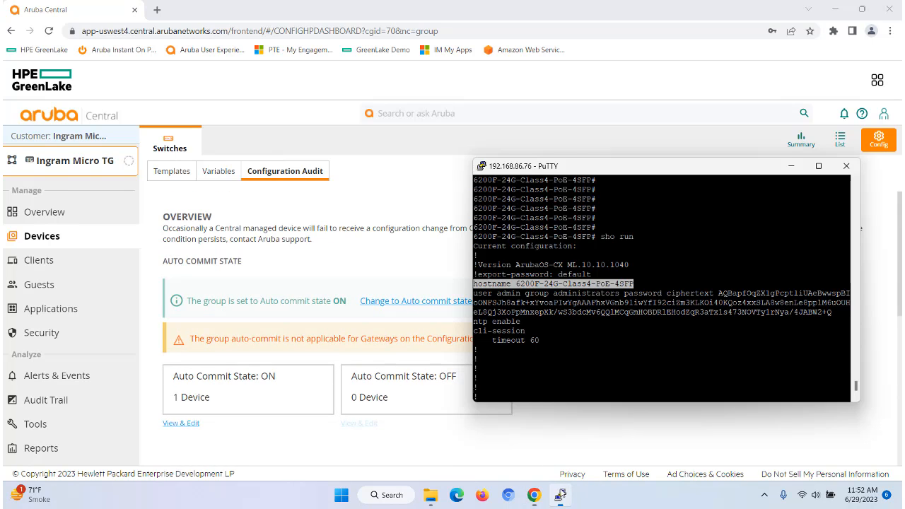
pyautogui.press('Return')
pyautogui.press('Return')
pyautogui.press('Return')
pyautogui.press('Return')
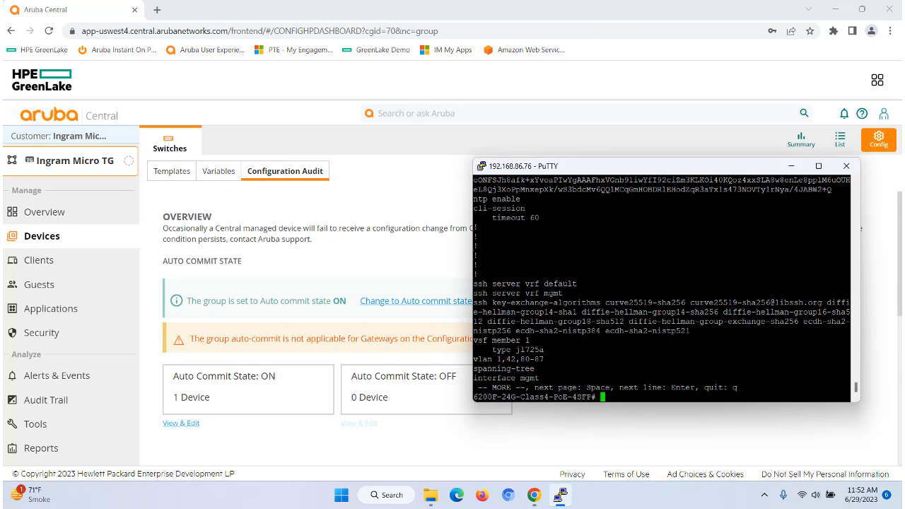
pyautogui.press('Return')
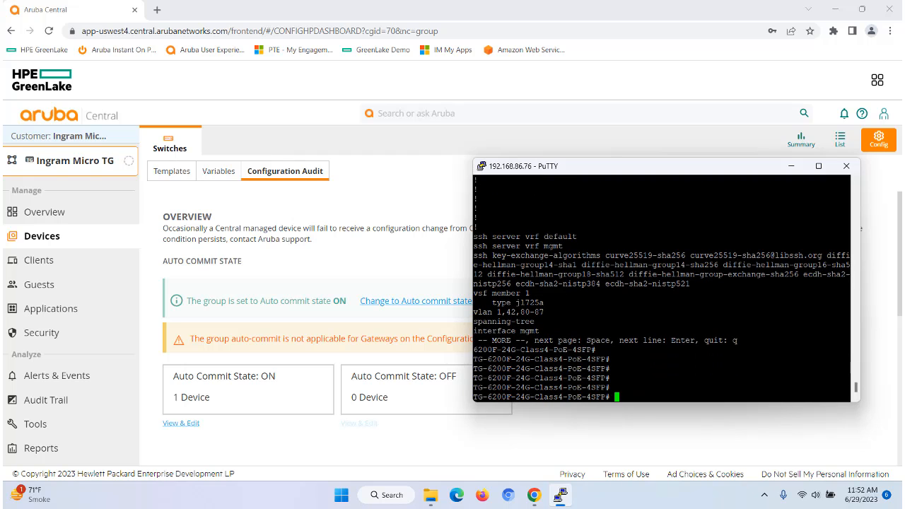
pyautogui.press('Return')
pyautogui.press('Return')
pyautogui.press('Return')
pyautogui.press('Return')
pyautogui.press('Return')
pyautogui.press('Return')
pyautogui.press('Return')
pyautogui.press('Return')
pyautogui.press('Return')
pyautogui.press('Return')
pyautogui.press('Return')
pyautogui.press('Return')
pyautogui.press('Return')
pyautogui.press('Return')
pyautogui.press('Return')
pyautogui.press('Return')
pyautogui.press('Return')
pyautogui.press('Return')
pyautogui.press('Return')
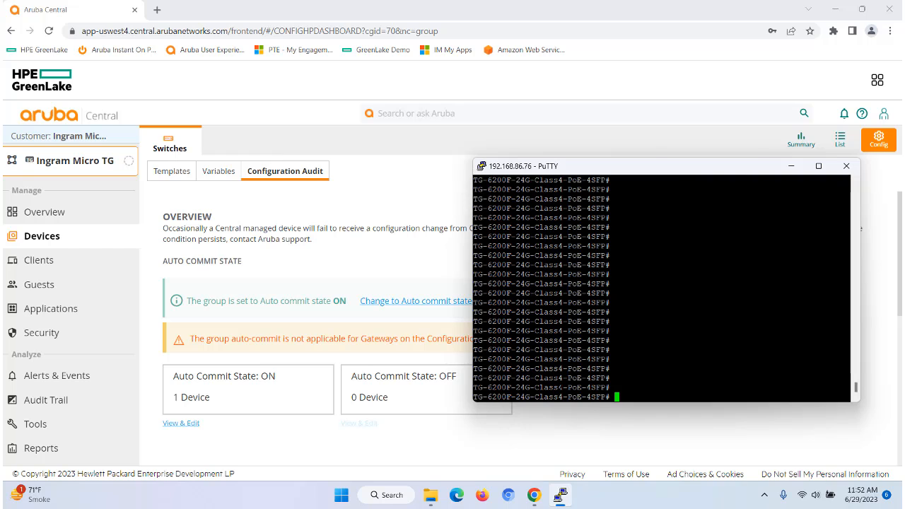
pyautogui.click(594, 444)
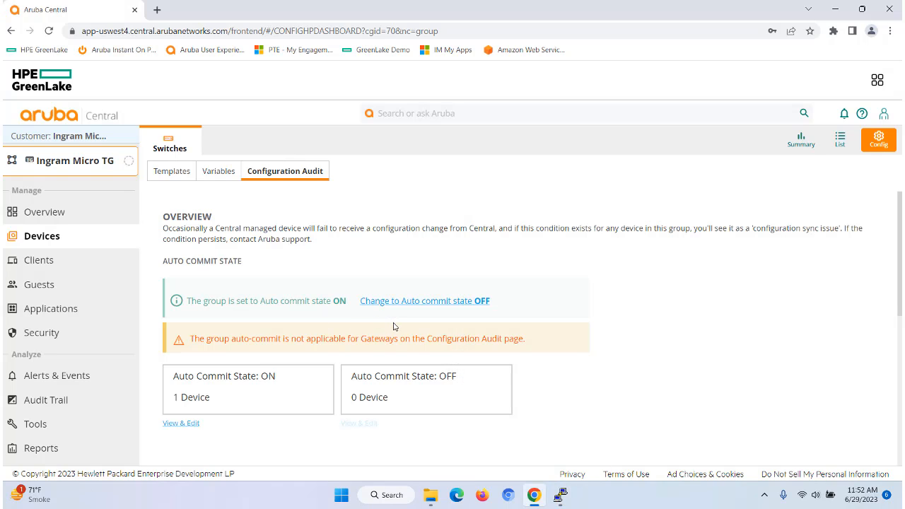
# - Edit IngramMicroTemplate to add VLAN 181 to the vlan 1,42,80-87 line and save the template
pyautogui.click(171, 174)
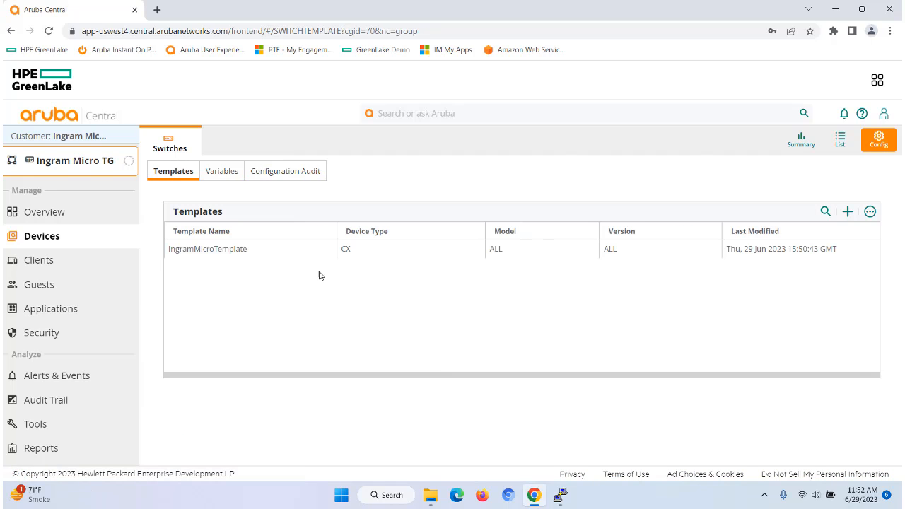
pyautogui.click(323, 252)
pyautogui.click(849, 249)
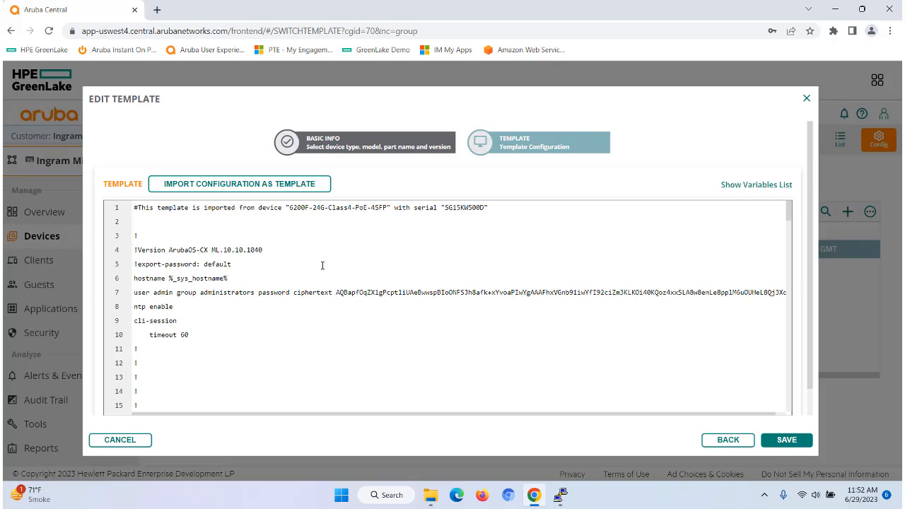
pyautogui.scroll(-3, 327, 305)
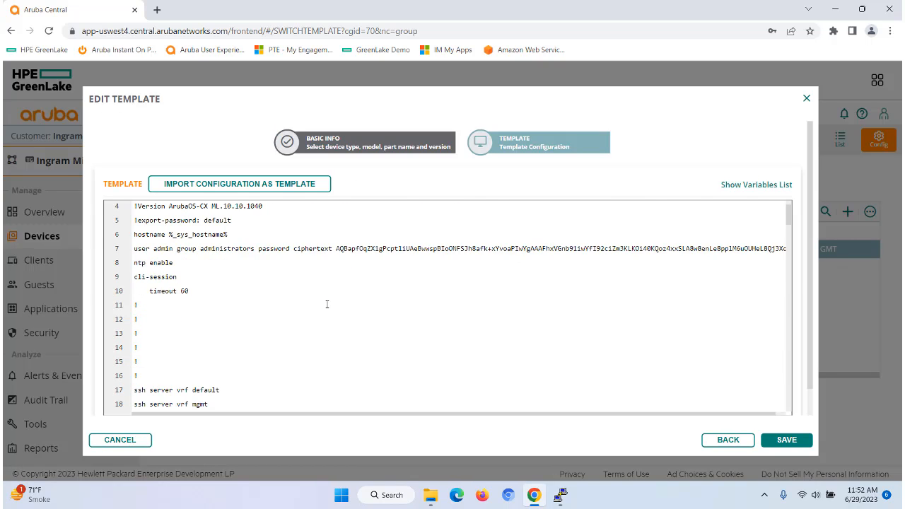
pyautogui.scroll(-1, 327, 304)
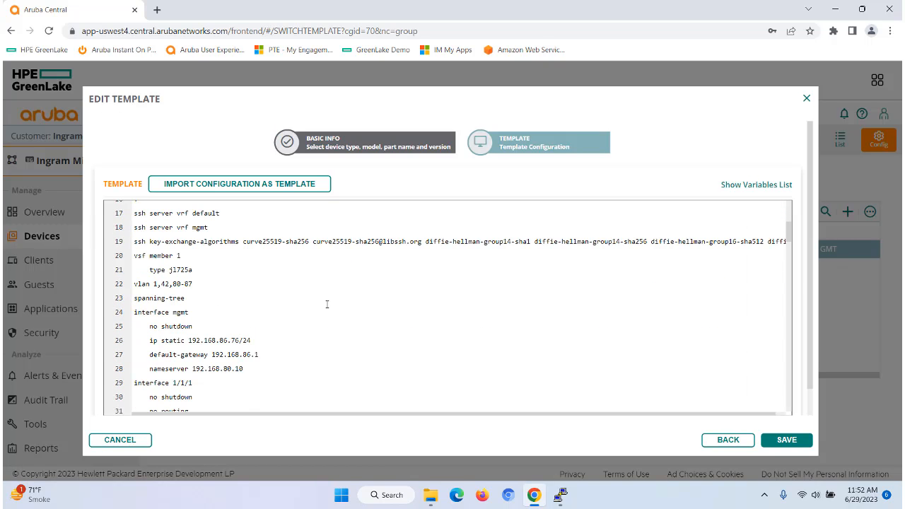
pyautogui.click(193, 284)
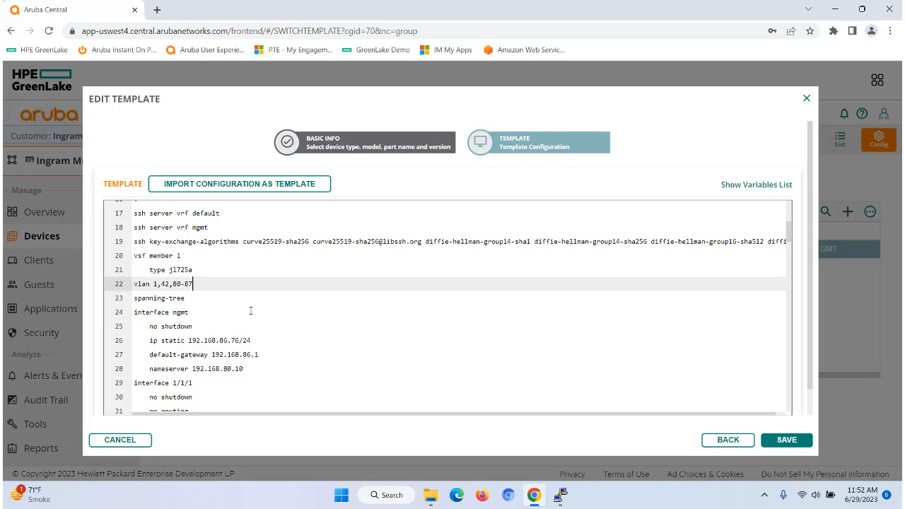
pyautogui.write(',181')
pyautogui.click(781, 441)
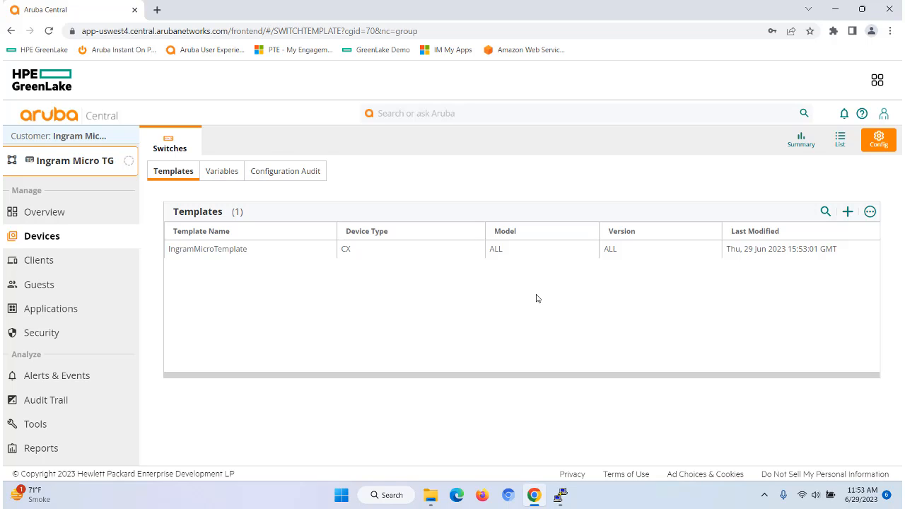
# - Review the switch's not-in-sync configuration on the Configuration Audit page, then close it
pyautogui.click(278, 174)
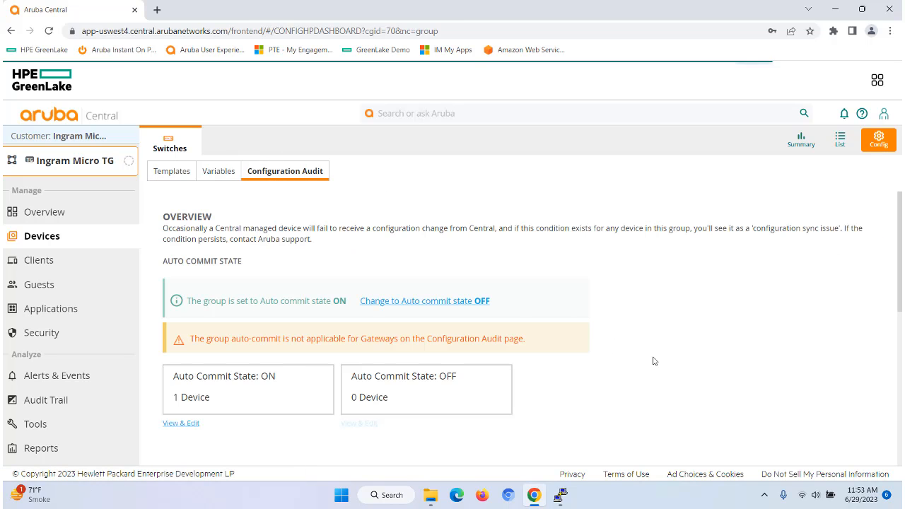
pyautogui.scroll(-2, 653, 360)
pyautogui.scroll(-1, 654, 361)
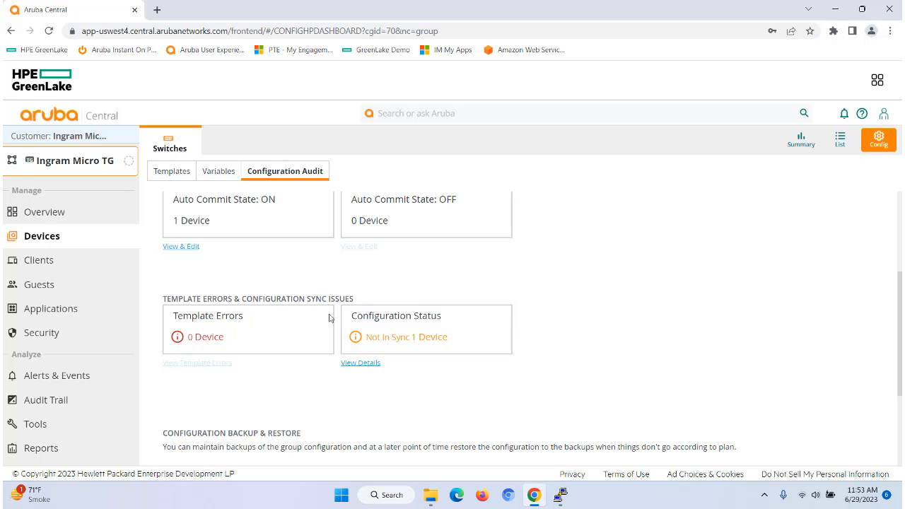
pyautogui.click(365, 367)
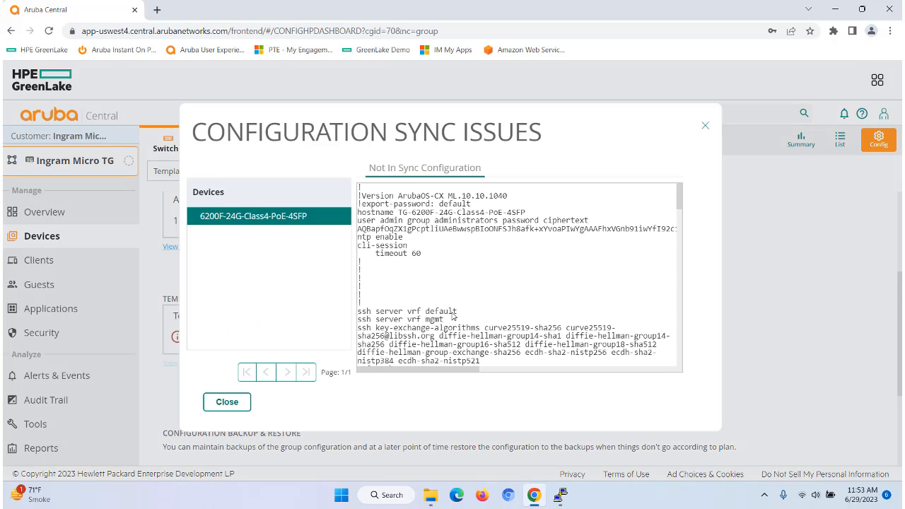
pyautogui.scroll(-5, 453, 316)
pyautogui.scroll(5, 453, 316)
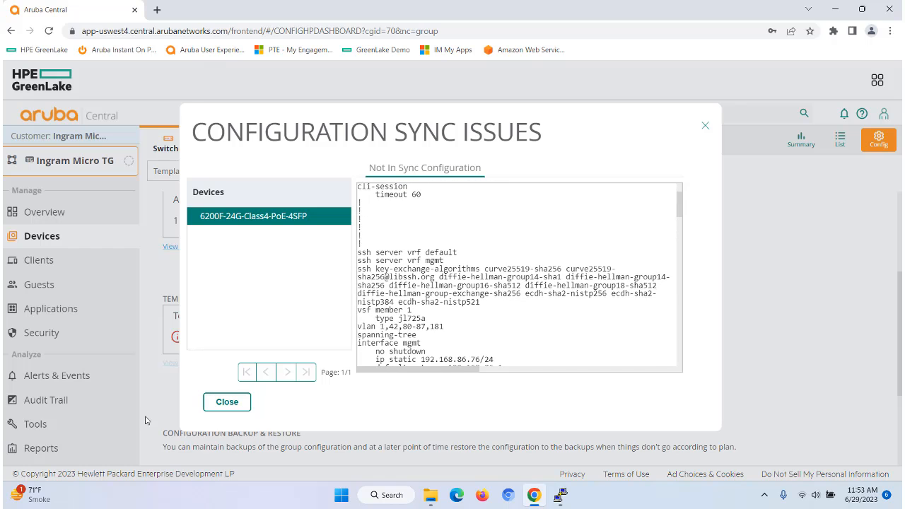
pyautogui.click(225, 409)
# - Recheck the switch's config status in the device list and on the Configuration Audit page
pyautogui.click(840, 140)
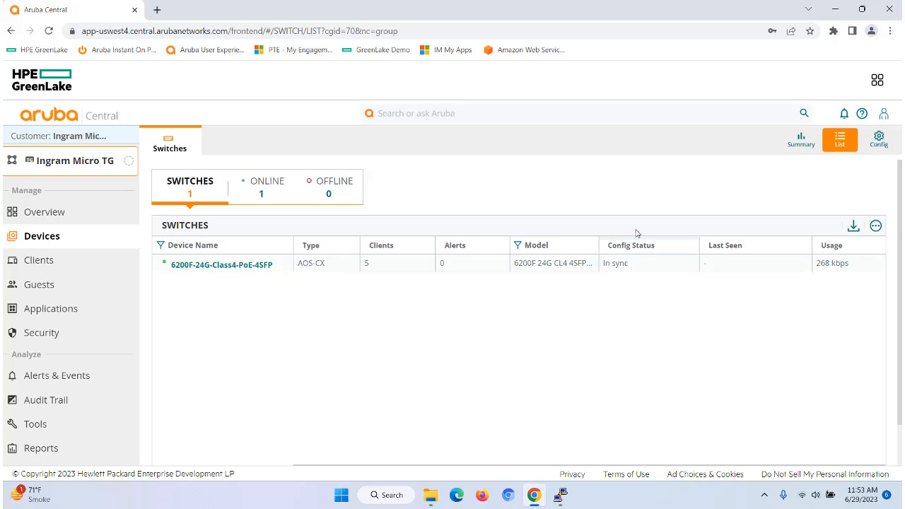
pyautogui.click(878, 140)
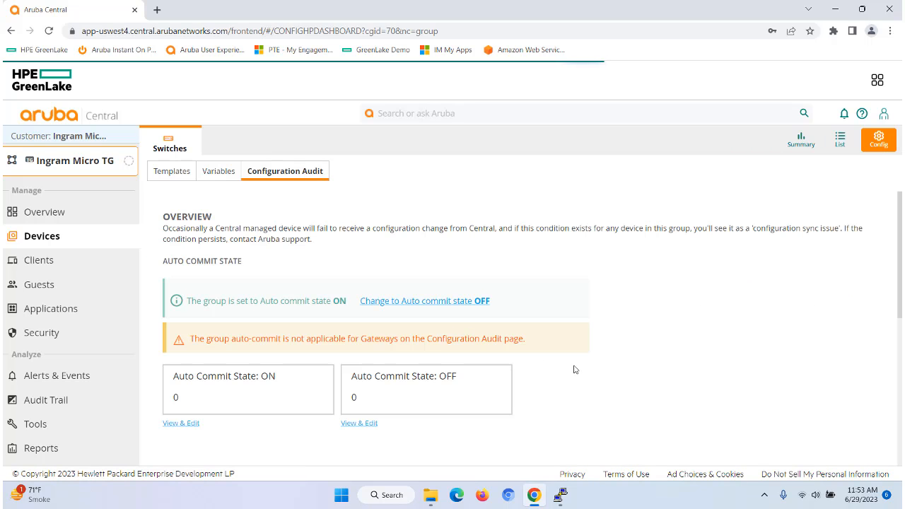
pyautogui.scroll(-4, 577, 366)
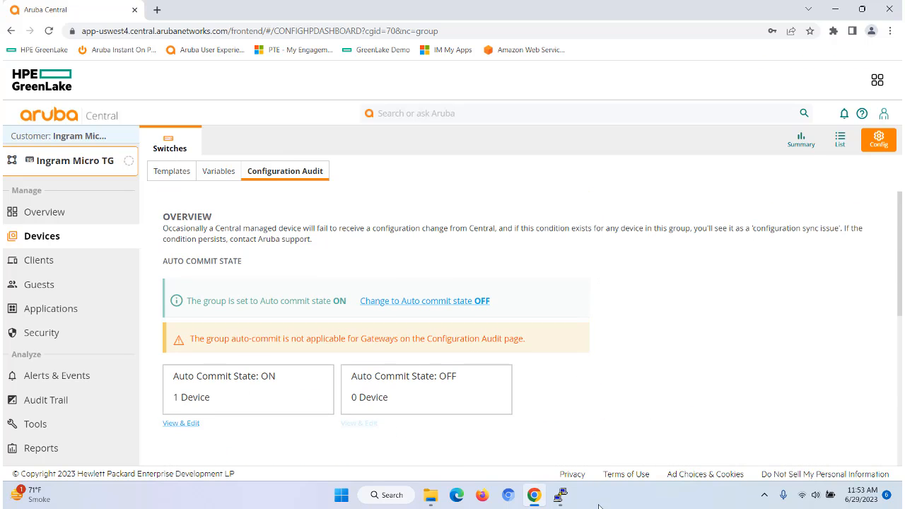
# - Run show run in the switch's CLI session to check its vlan line, then quit the output
pyautogui.click(561, 495)
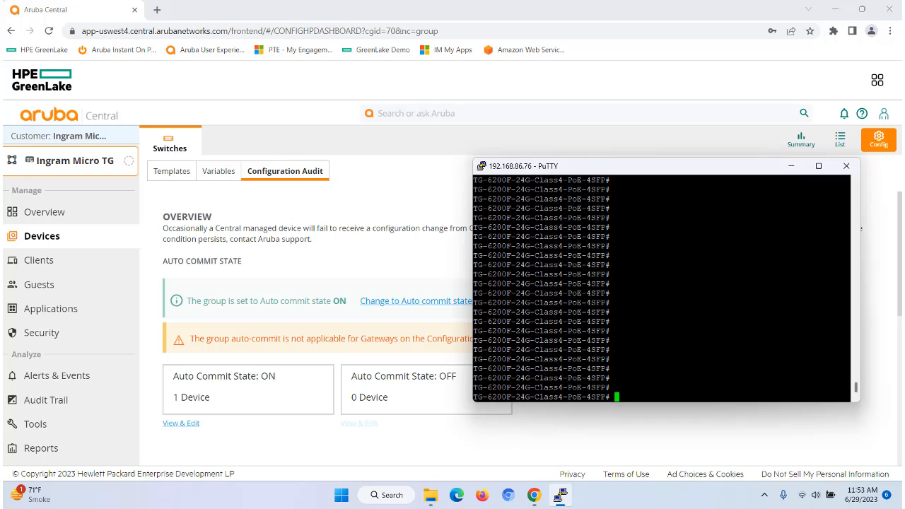
pyautogui.write('show run')
pyautogui.press('Return')
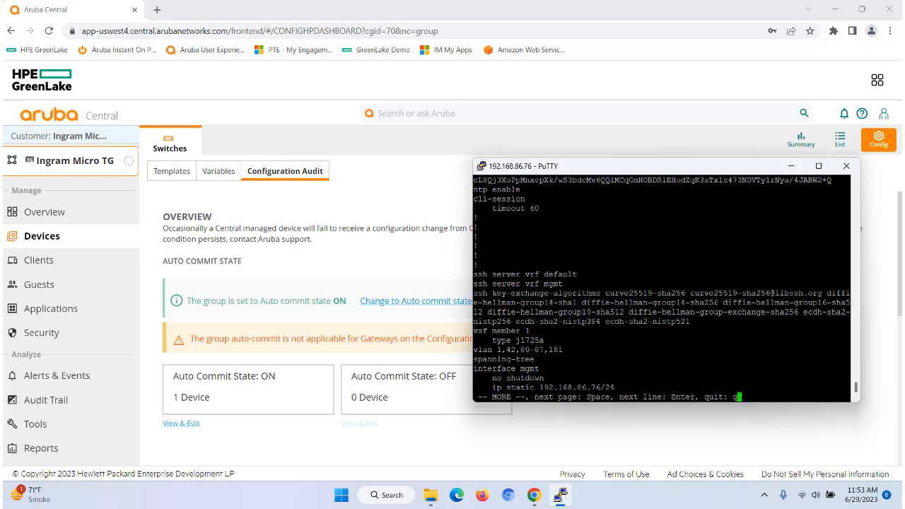
pyautogui.tripleClick(541, 349)
pyautogui.click(591, 352)
pyautogui.press('q')
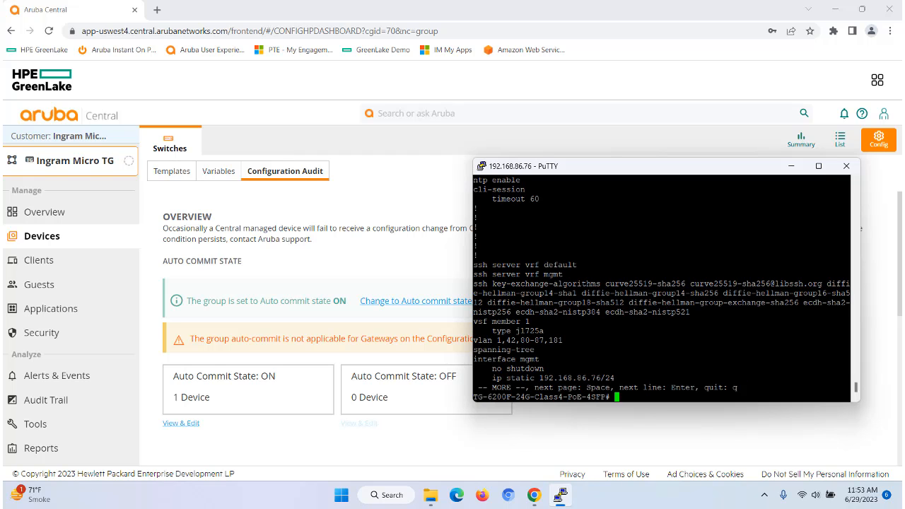
pyautogui.press('Return')
pyautogui.press('Return')
pyautogui.press('Return')
pyautogui.press('Return')
pyautogui.press('Return')
pyautogui.press('Return')
pyautogui.press('Return')
pyautogui.press('Return')
pyautogui.press('Return')
pyautogui.press('Return')
pyautogui.press('Return')
pyautogui.press('Return')
pyautogui.press('Return')
pyautogui.press('Return')
pyautogui.press('Return')
pyautogui.press('Return')
pyautogui.press('Return')
pyautogui.press('Return')
pyautogui.press('Return')
pyautogui.press('Return')
pyautogui.press('Return')
pyautogui.press('Return')
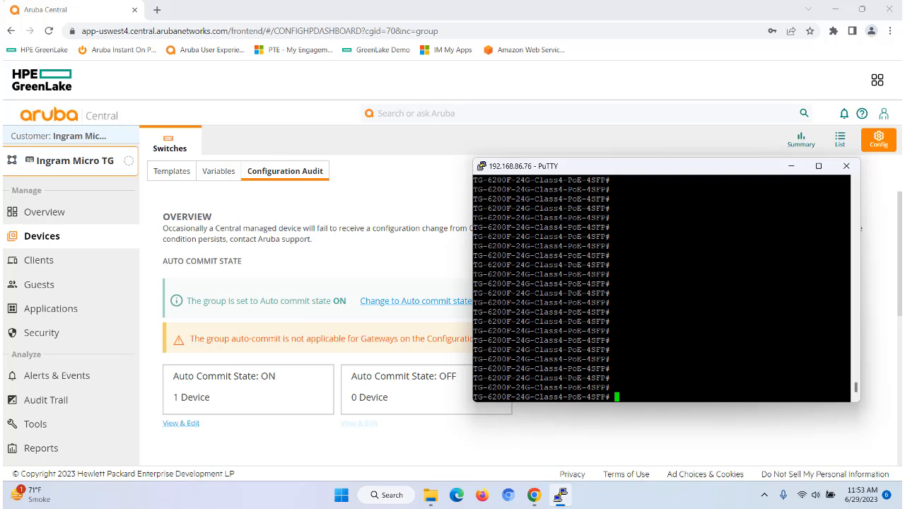
pyautogui.click(609, 438)
# - Download the sample variables file in CSV format and save it as variables_sample.csv
pyautogui.click(212, 179)
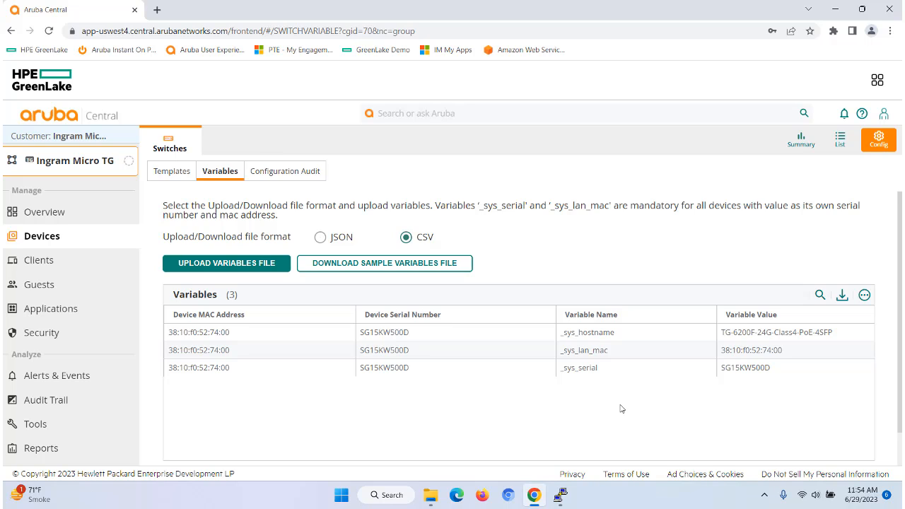
pyautogui.click(427, 267)
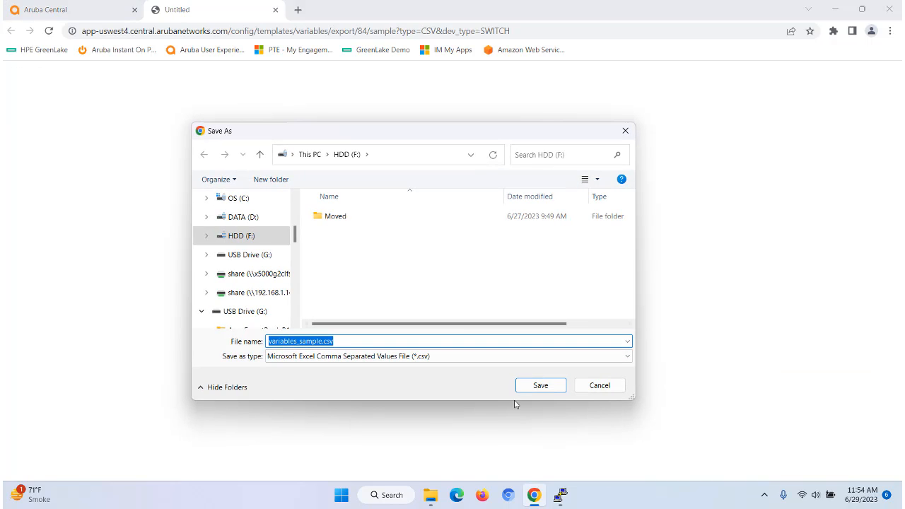
pyautogui.click(540, 385)
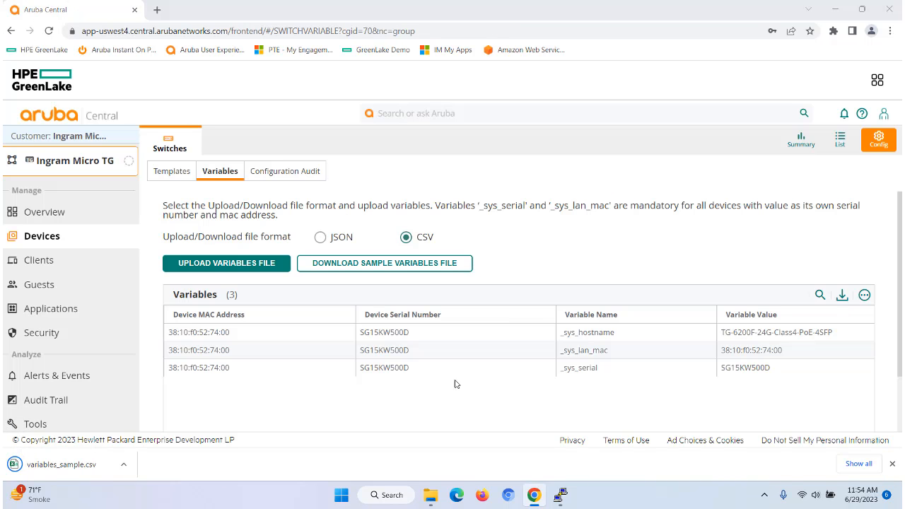
# - Open the downloaded variables_sample.csv in Excel and maximize the spreadsheet window
pyautogui.click(124, 464)
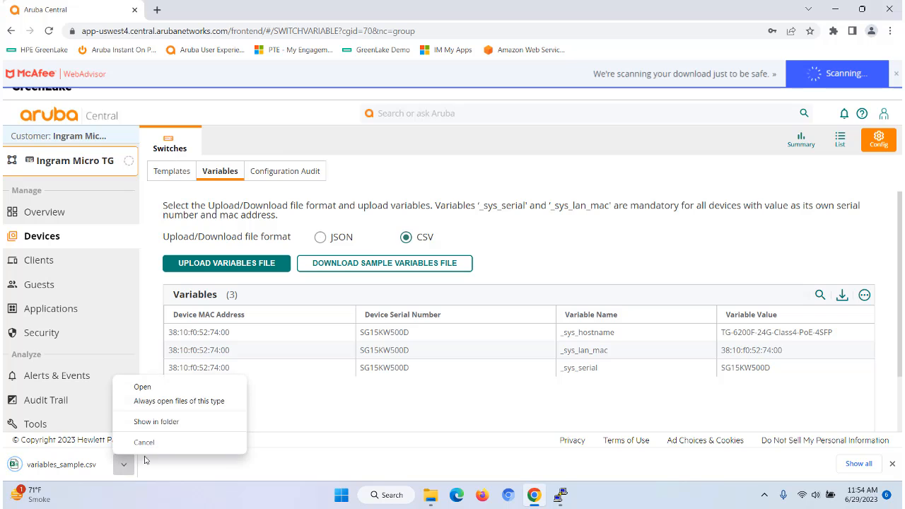
pyautogui.click(143, 387)
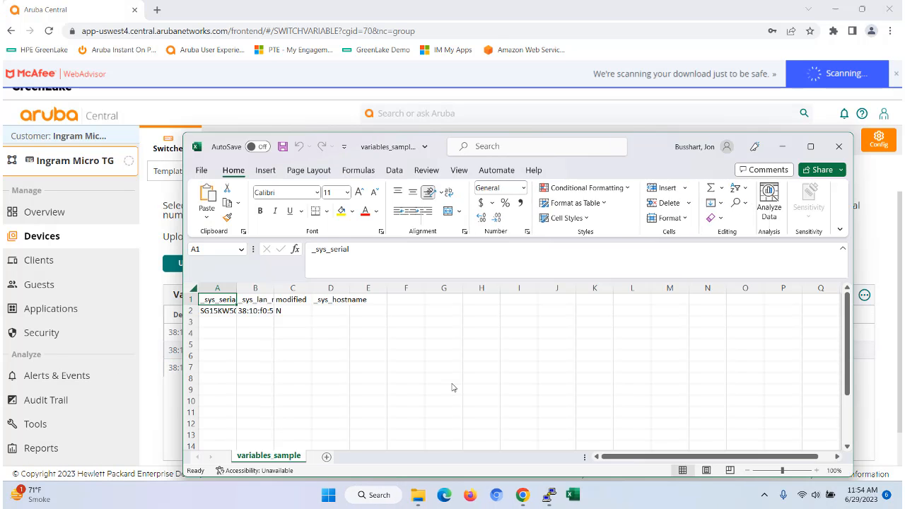
pyautogui.click(812, 147)
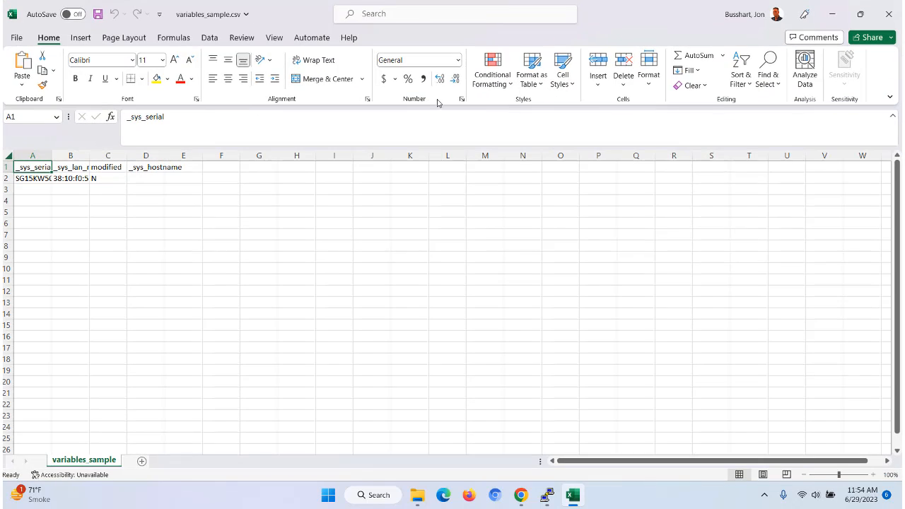
# - Widen the spreadsheet's first four columns to fit their contents
pyautogui.doubleClick(52, 155)
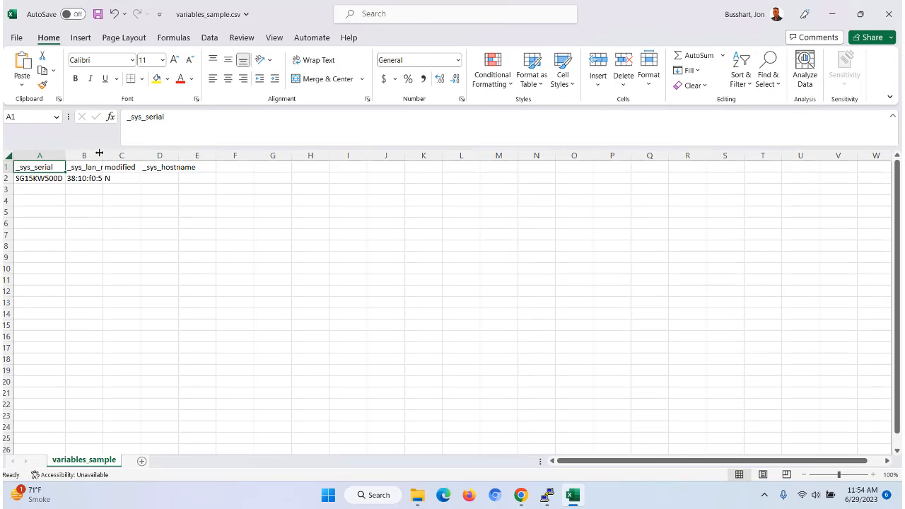
pyautogui.doubleClick(103, 155)
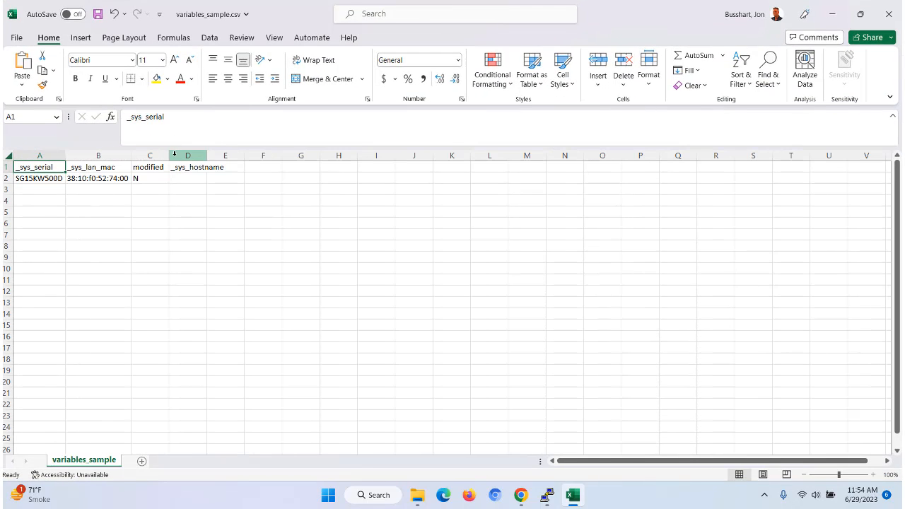
pyautogui.doubleClick(167, 155)
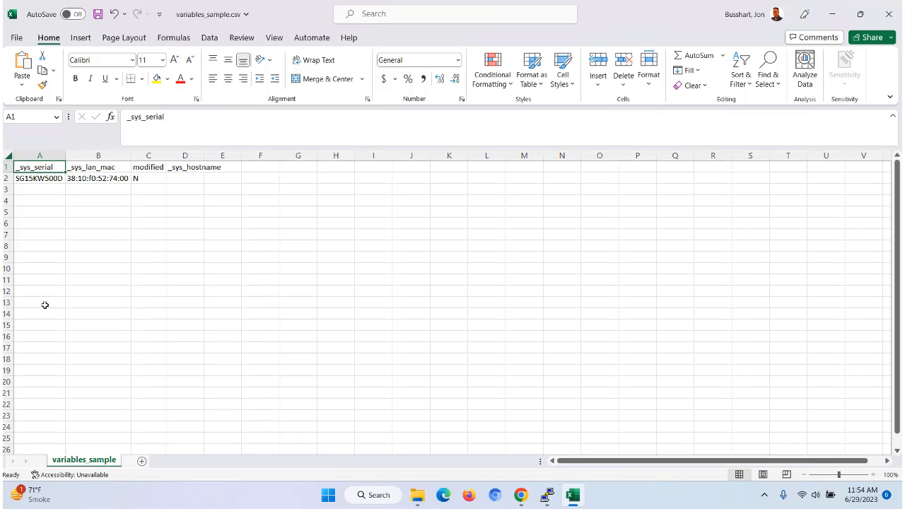
pyautogui.doubleClick(202, 156)
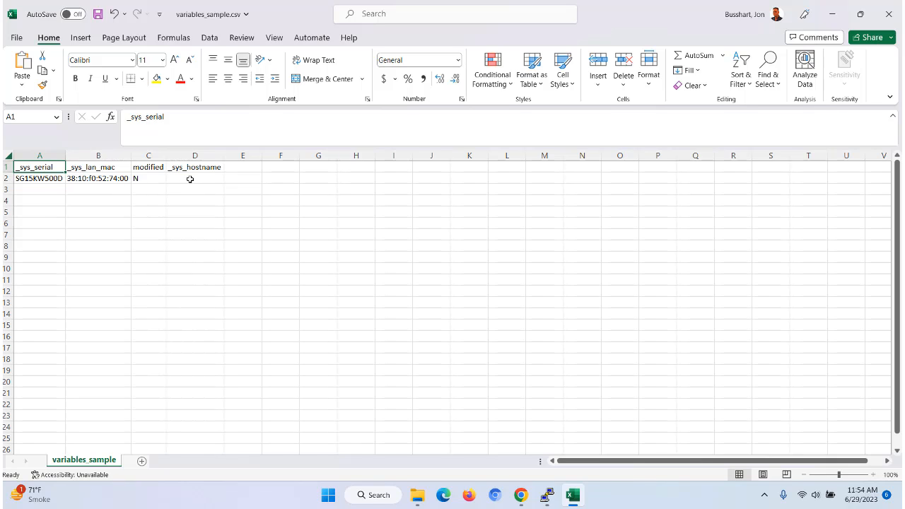
# - Copy the hostname value 6200F-24G-Class4-PoE-4SFP from the _sys_hostname row of the variables table
pyautogui.click(520, 495)
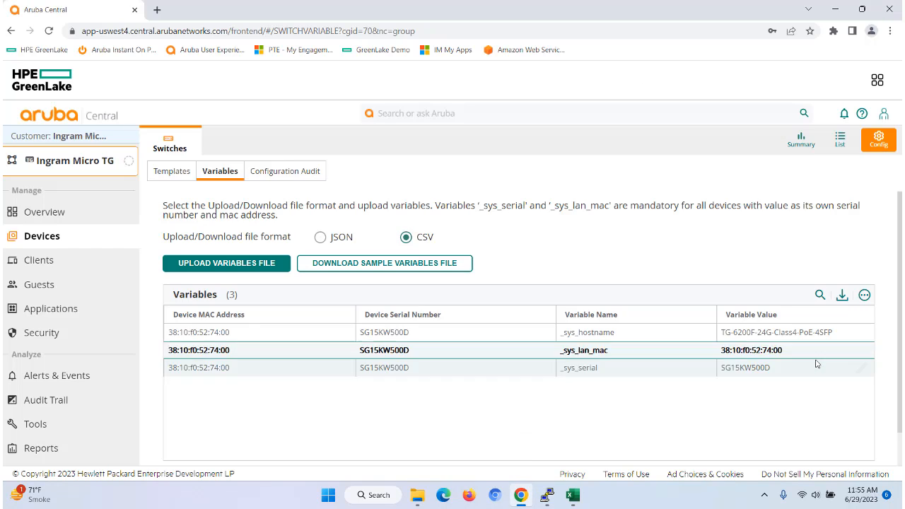
pyautogui.moveTo(836, 335); pyautogui.dragTo(735, 343)
pyautogui.hotkey('ctrl', 'c')
pyautogui.rightClick(529, 338)
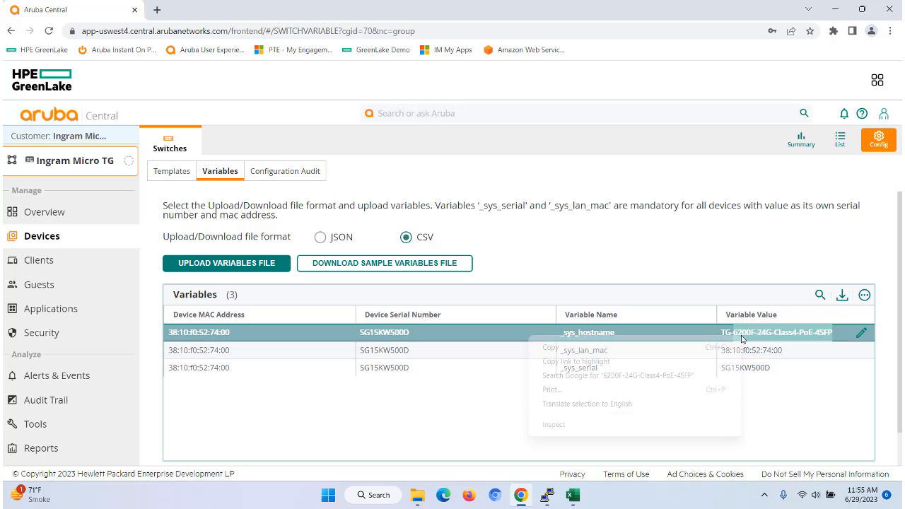
pyautogui.click(580, 351)
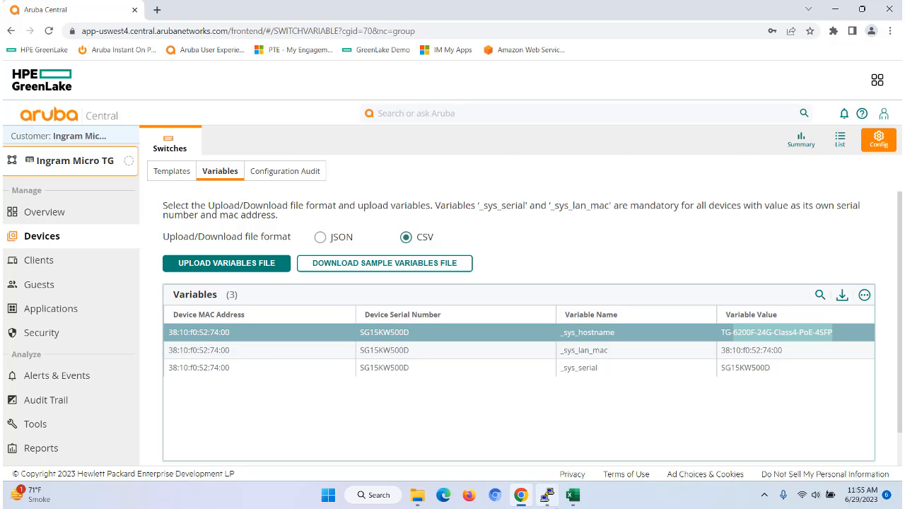
# - Paste the hostname into cell D2 under _sys_hostname and widen column D to fit
pyautogui.click(573, 495)
pyautogui.click(181, 184)
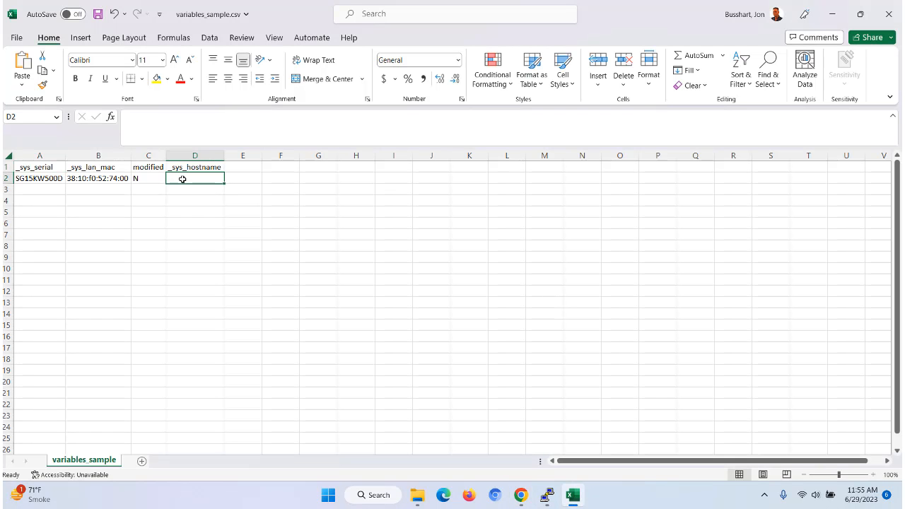
pyautogui.rightClick(182, 183)
pyautogui.click(228, 203)
pyautogui.doubleClick(225, 155)
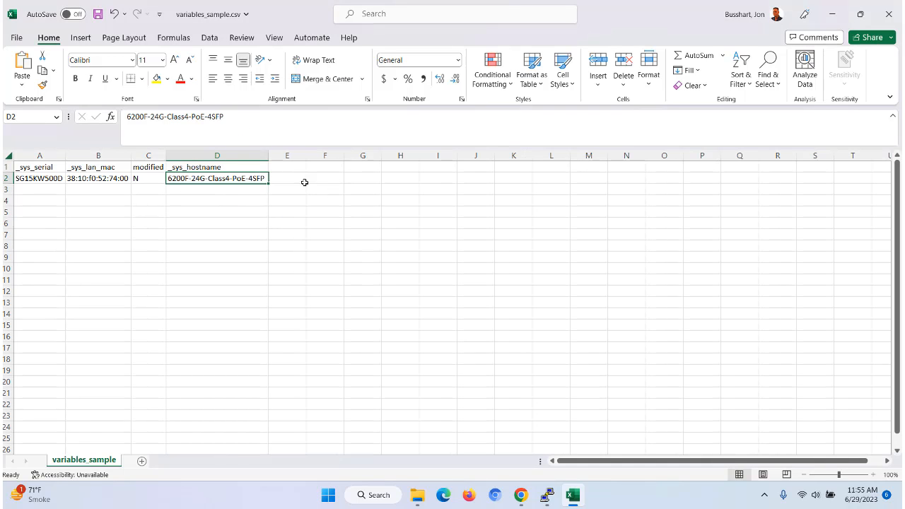
# - Add new column headers vlan, wantip and vlanip in cells E1, F1 and G1
pyautogui.click(284, 168)
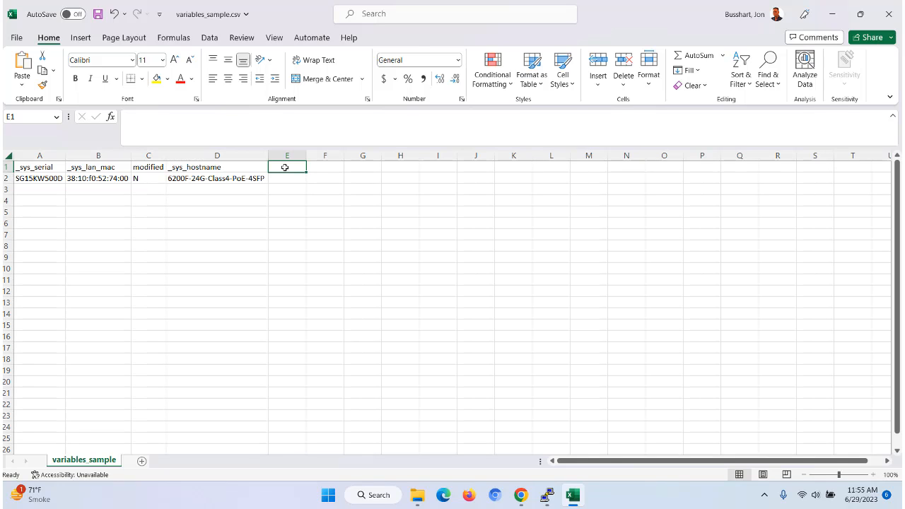
pyautogui.write('vlan')
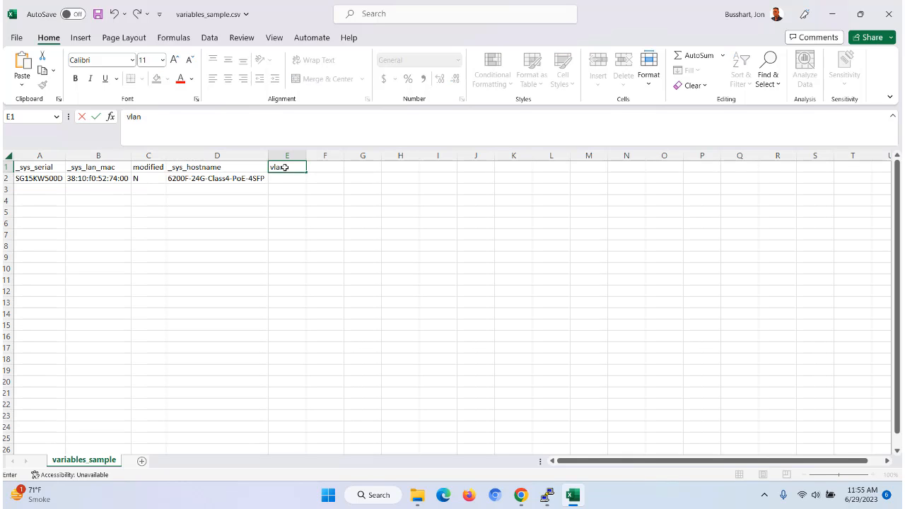
pyautogui.click(329, 165)
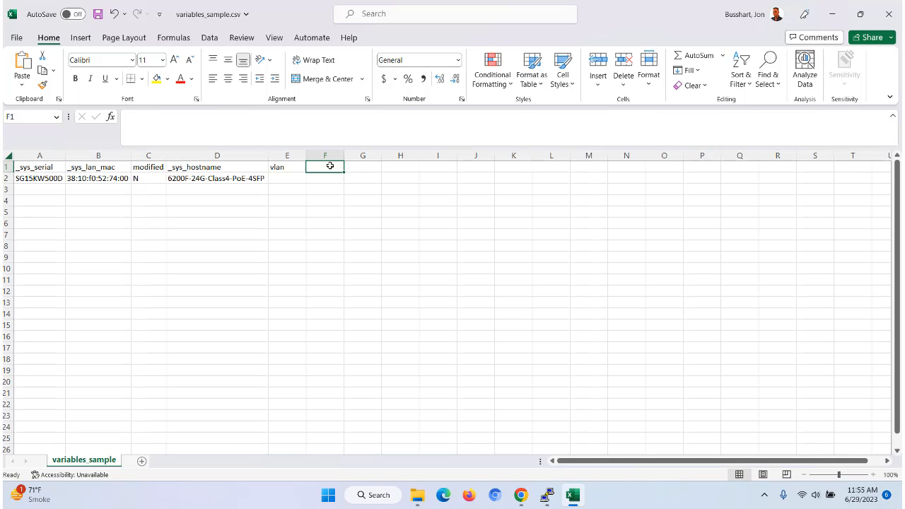
pyautogui.write('wantip')
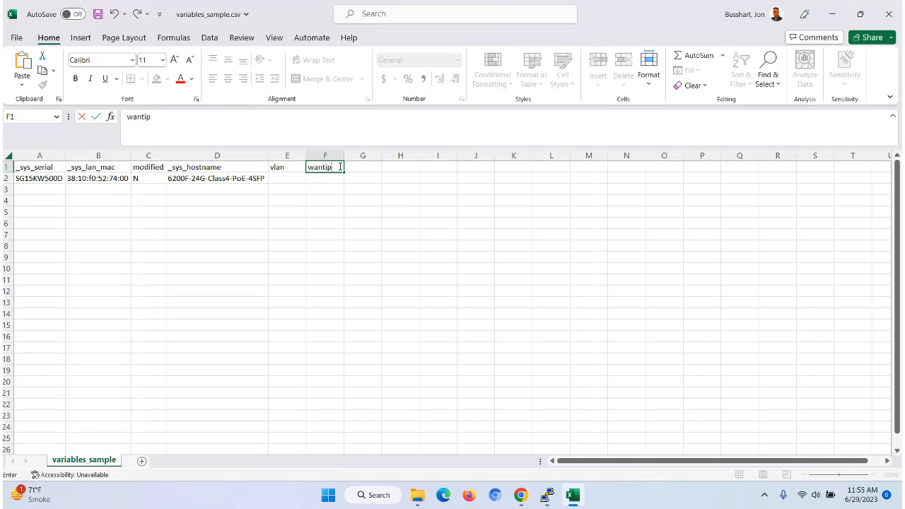
pyautogui.click(365, 167)
pyautogui.write('v')
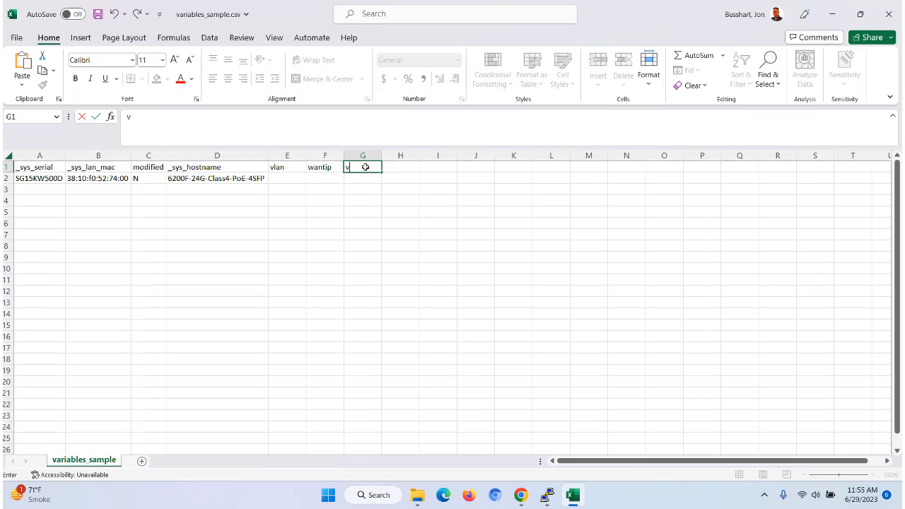
pyautogui.write('lanip')
# - Enter 182 under vlan, N under wantip and 192.168.182.101/24 under vlanip in row 2, widening column G
pyautogui.click(287, 181)
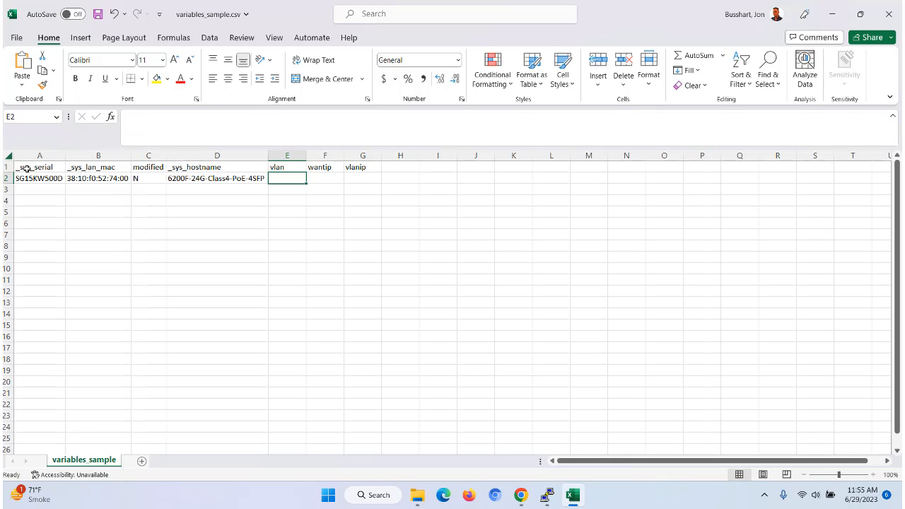
pyautogui.write('182')
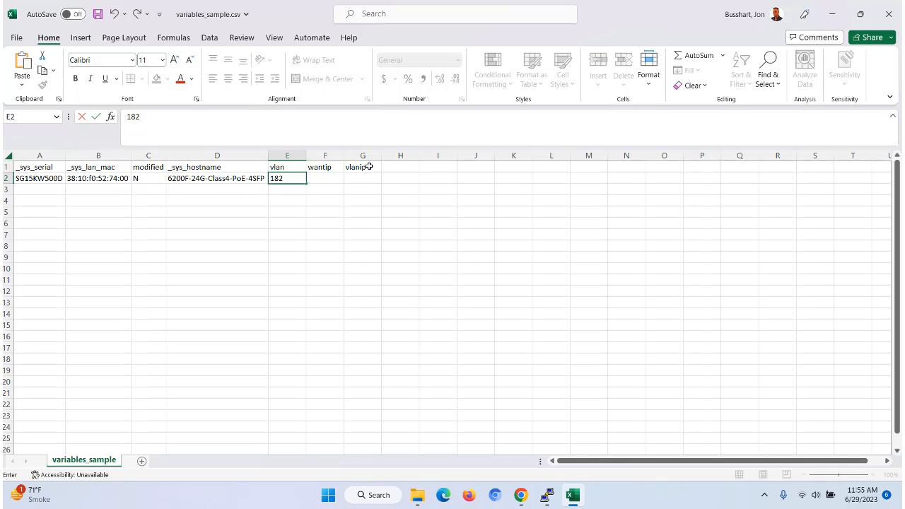
pyautogui.click(326, 180)
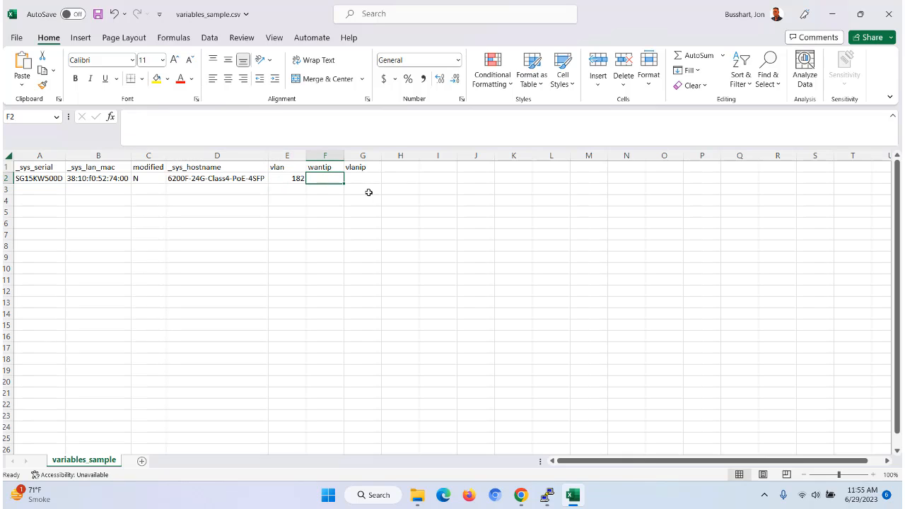
pyautogui.write('N')
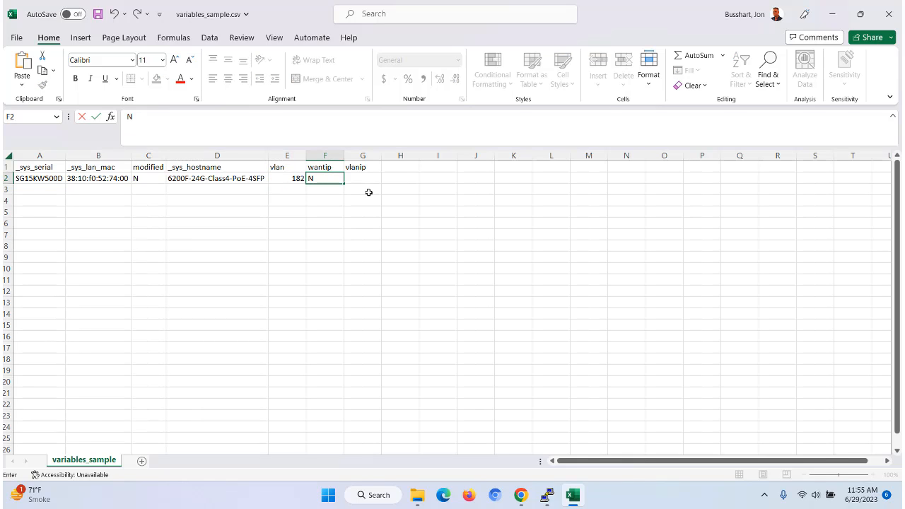
pyautogui.click(373, 183)
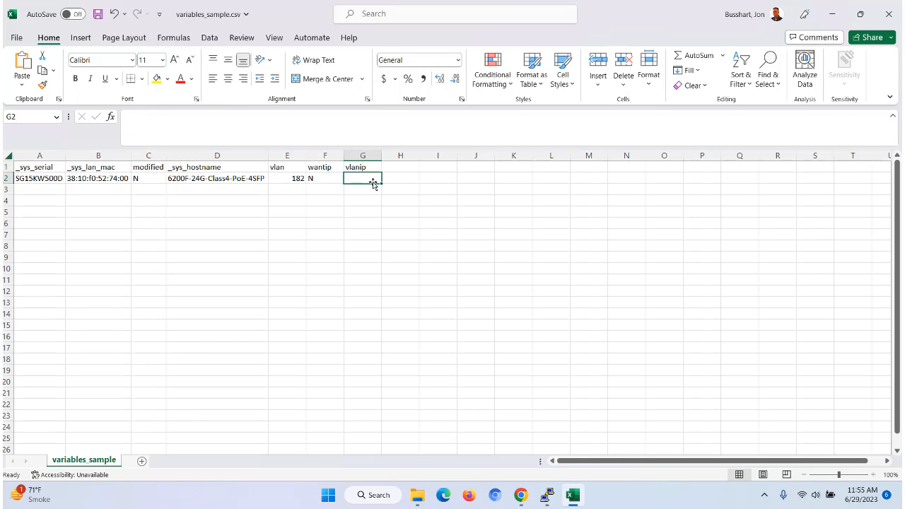
pyautogui.write('19')
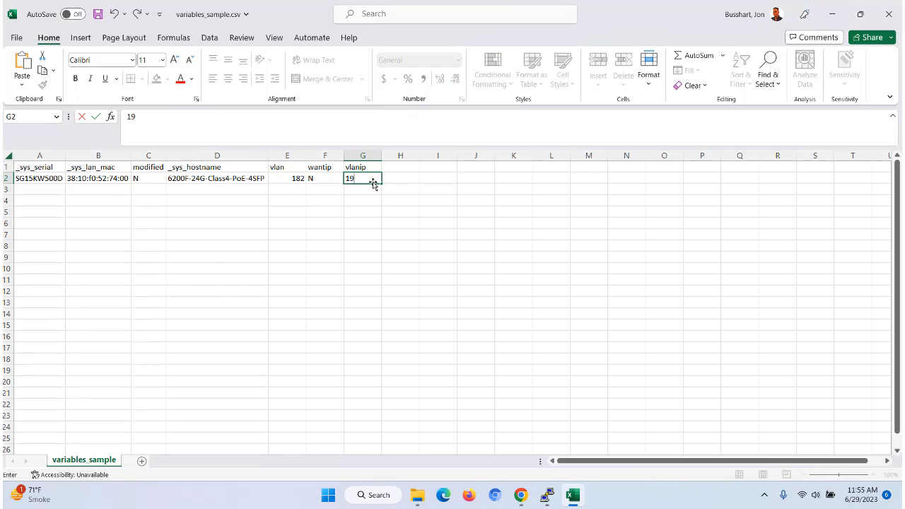
pyautogui.write('2.168.182.101/24')
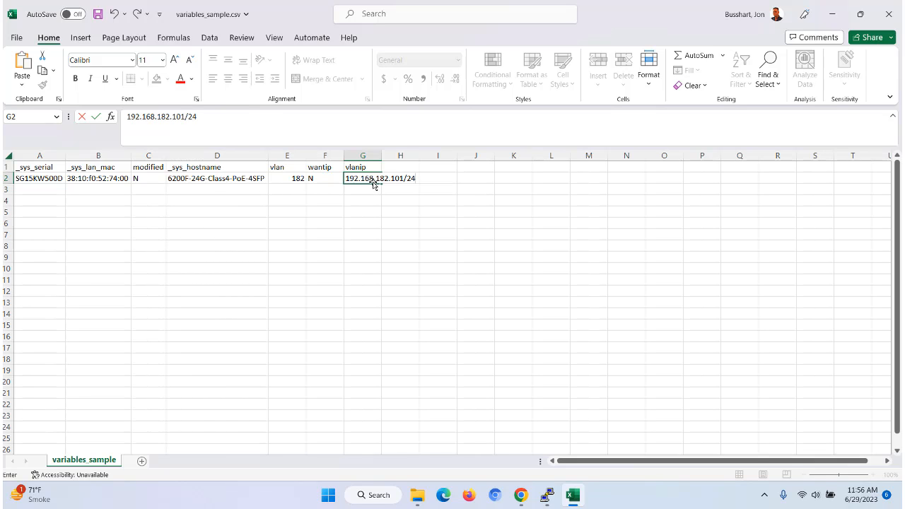
pyautogui.click(362, 193)
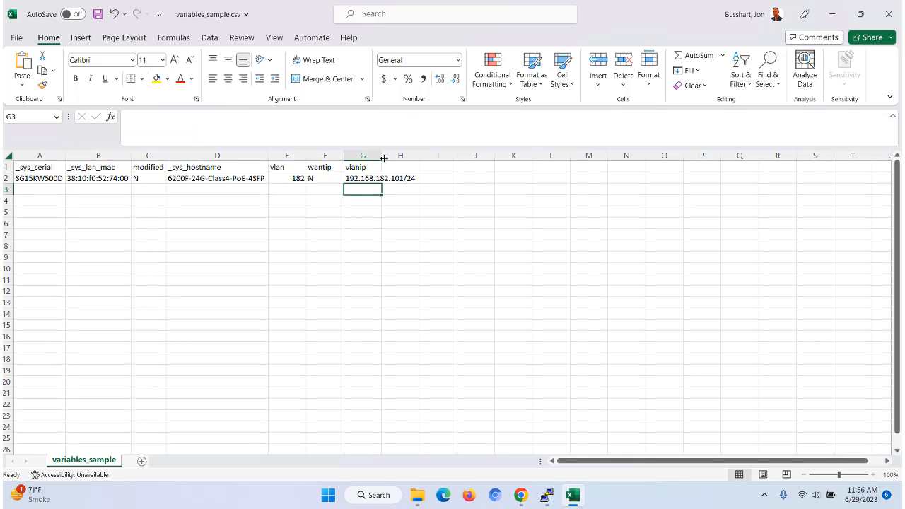
pyautogui.doubleClick(383, 155)
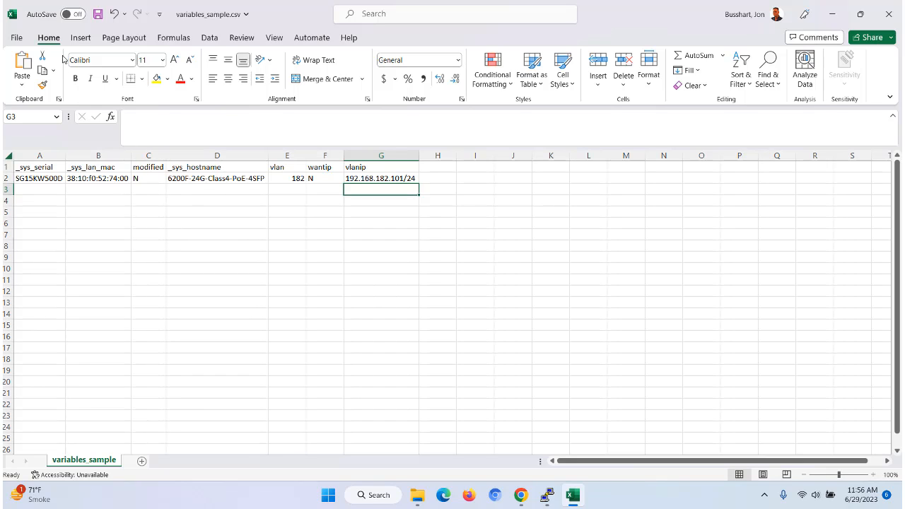
# - Save the sheet as variables_sample-mod in CSV (Comma delimited) format
pyautogui.click(17, 39)
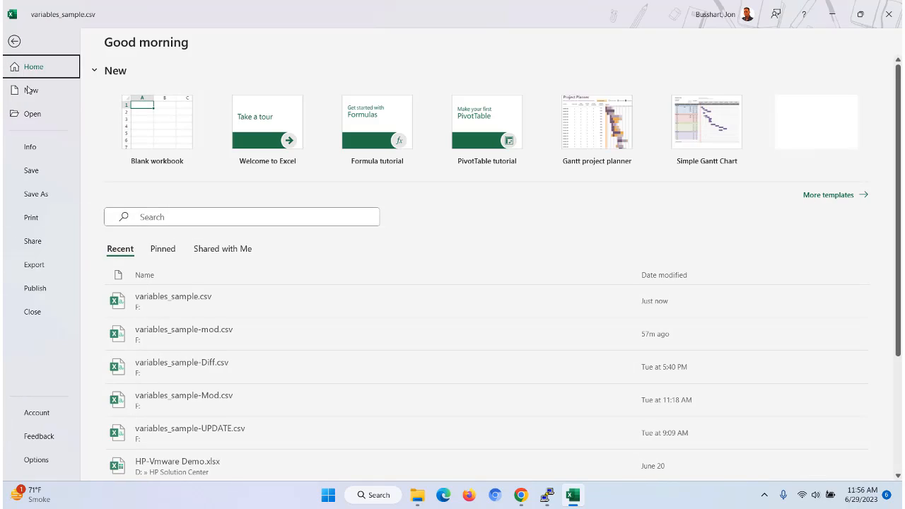
pyautogui.click(36, 194)
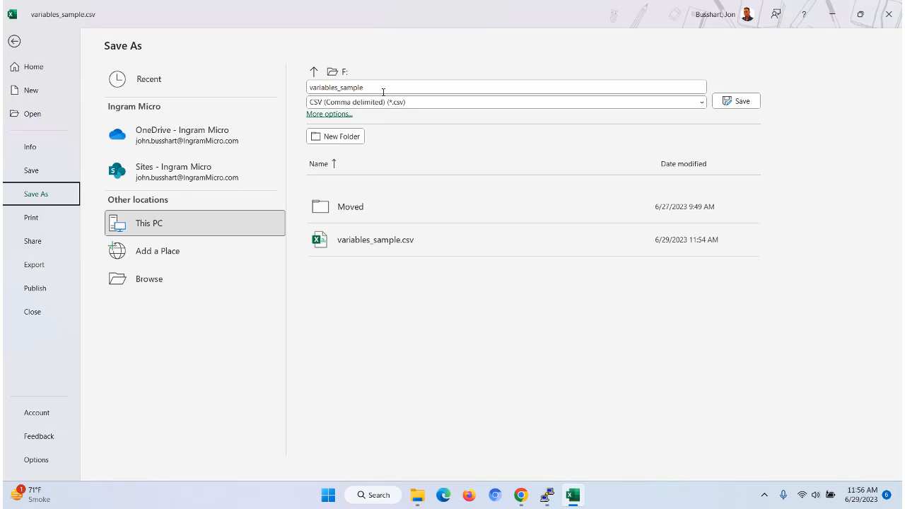
pyautogui.click(374, 86)
pyautogui.click(376, 87)
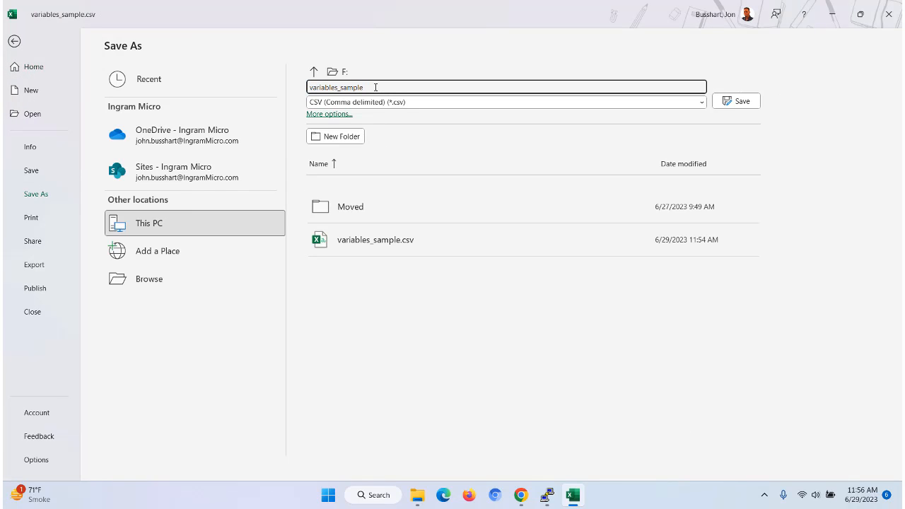
pyautogui.write('-mod')
pyautogui.click(735, 101)
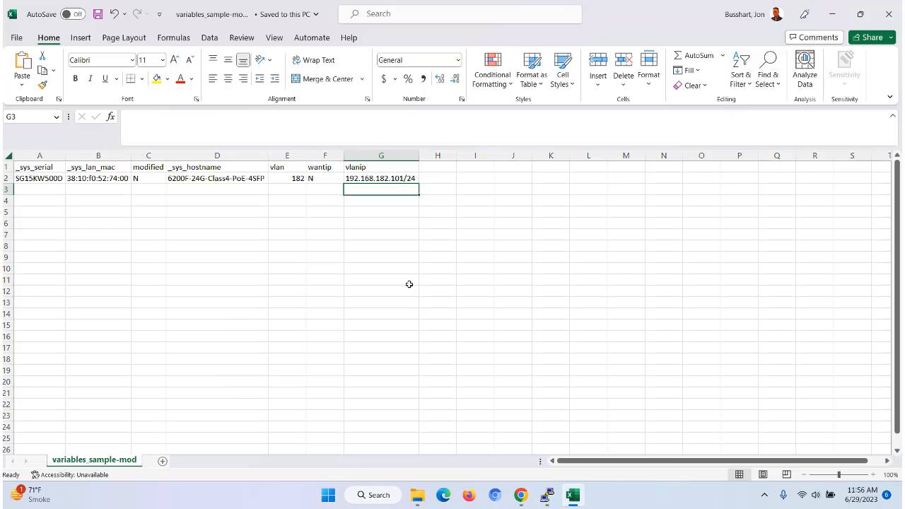
# - Try to upload variables_sample-mod.csv as the switch variables file, then dismiss the message
pyautogui.click(521, 496)
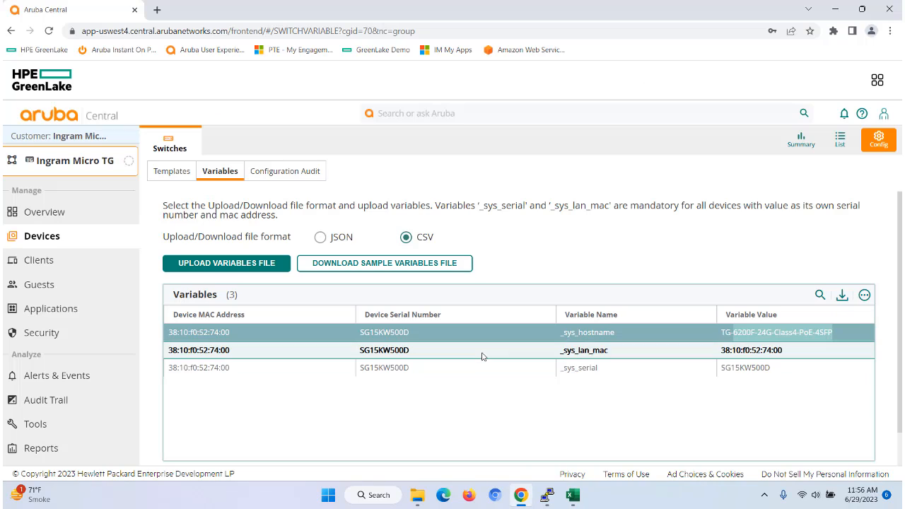
pyautogui.click(216, 264)
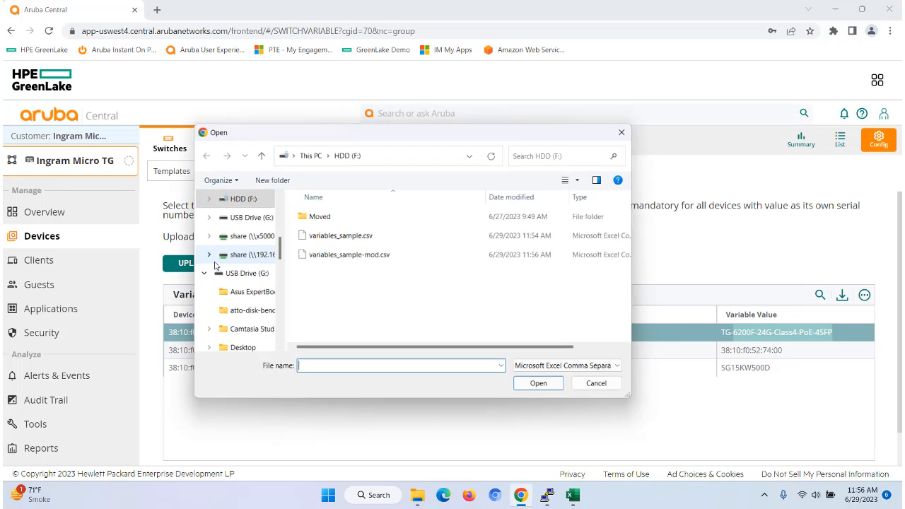
pyautogui.click(333, 256)
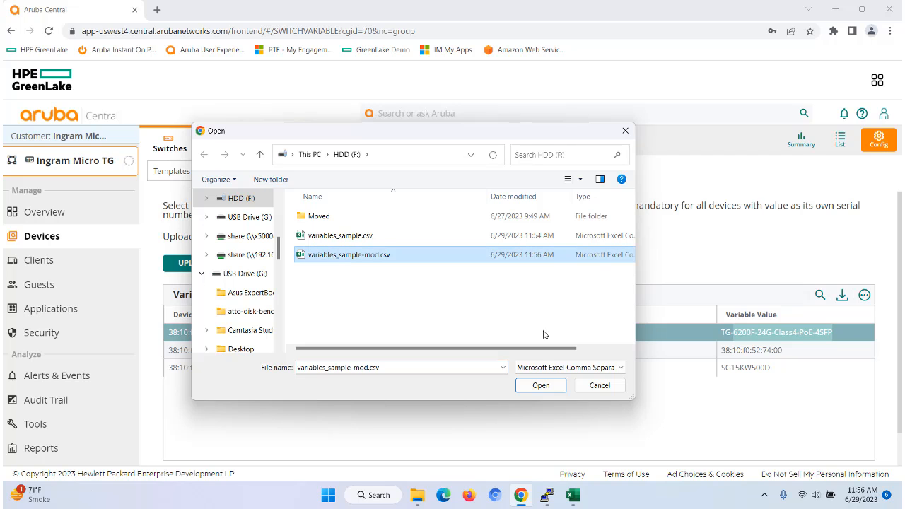
pyautogui.click(543, 386)
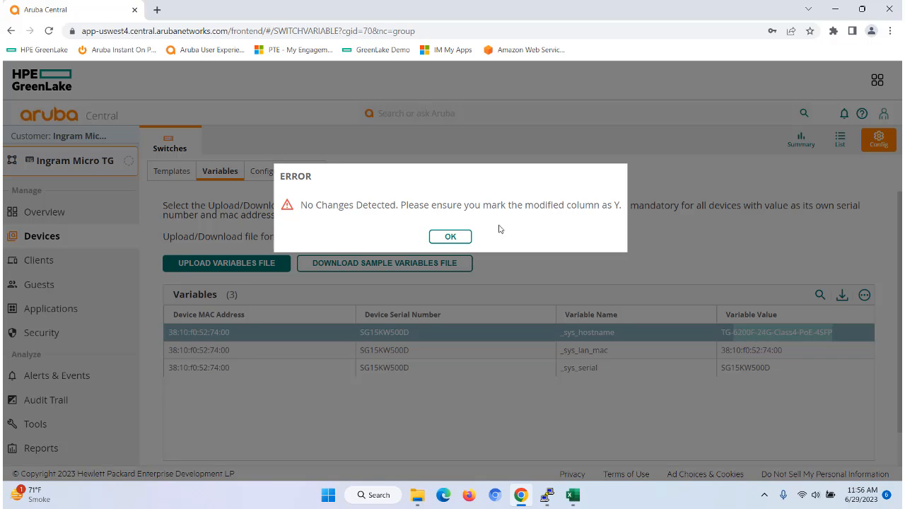
pyautogui.click(458, 238)
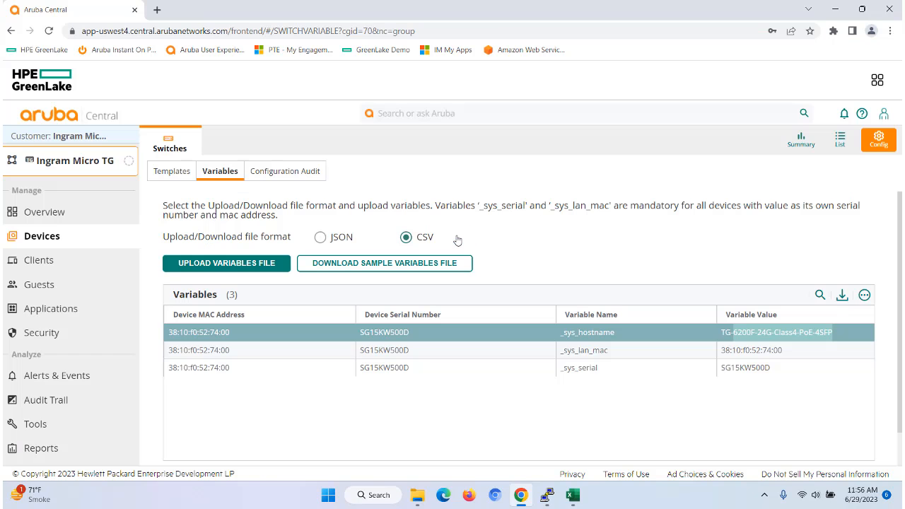
# - Change the modified value in cell C2 to Y and save the variables sheet
pyautogui.click(573, 495)
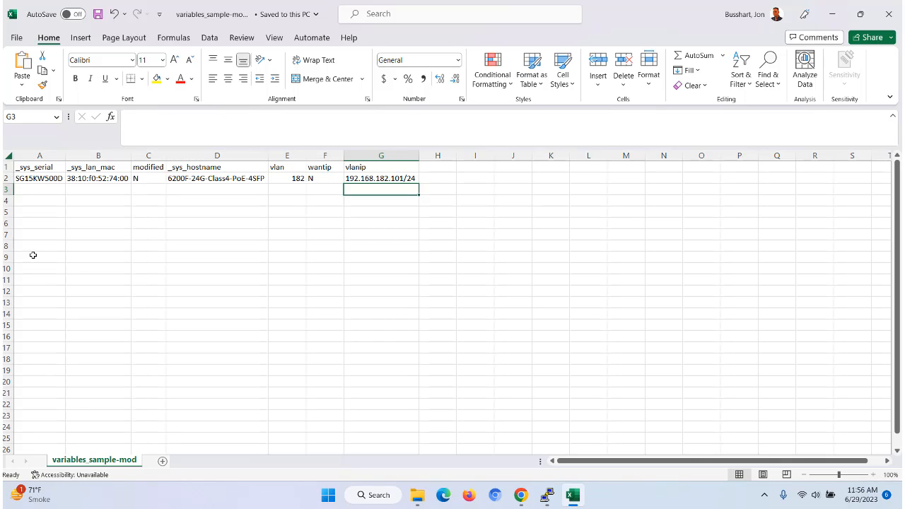
pyautogui.click(138, 178)
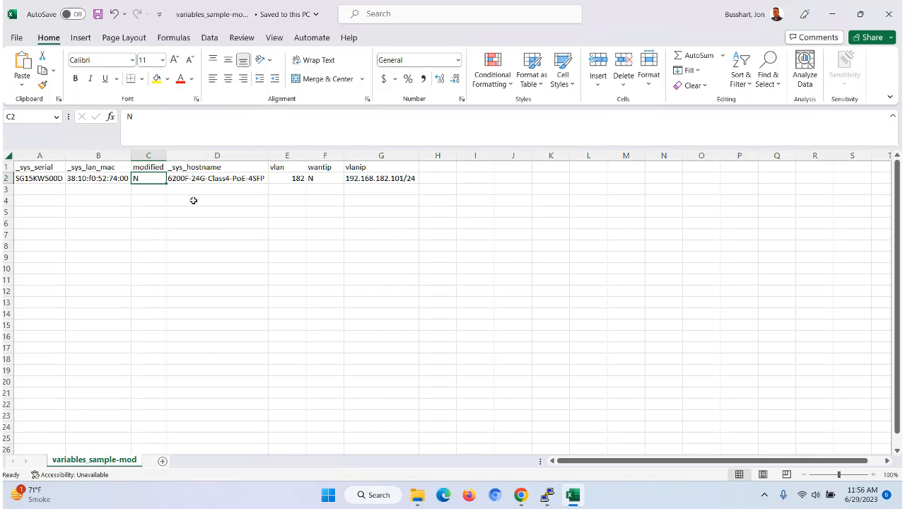
pyautogui.write('Y')
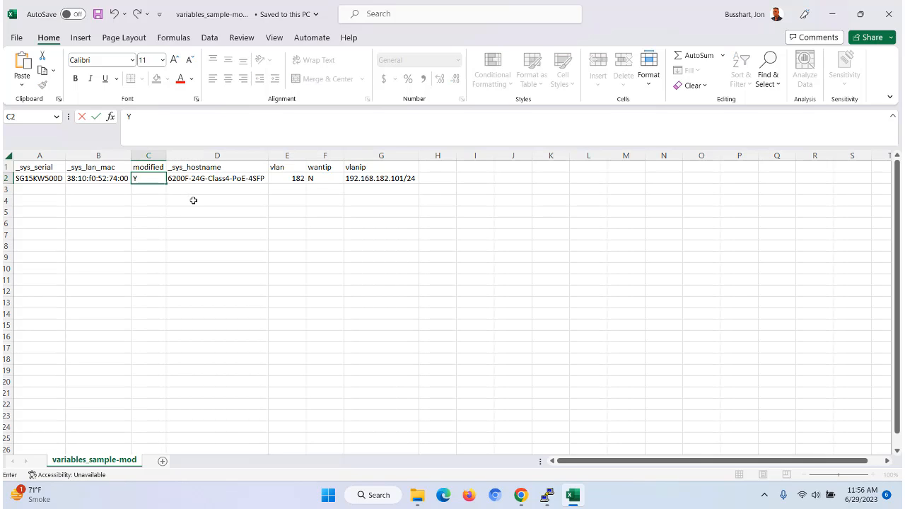
pyautogui.click(98, 14)
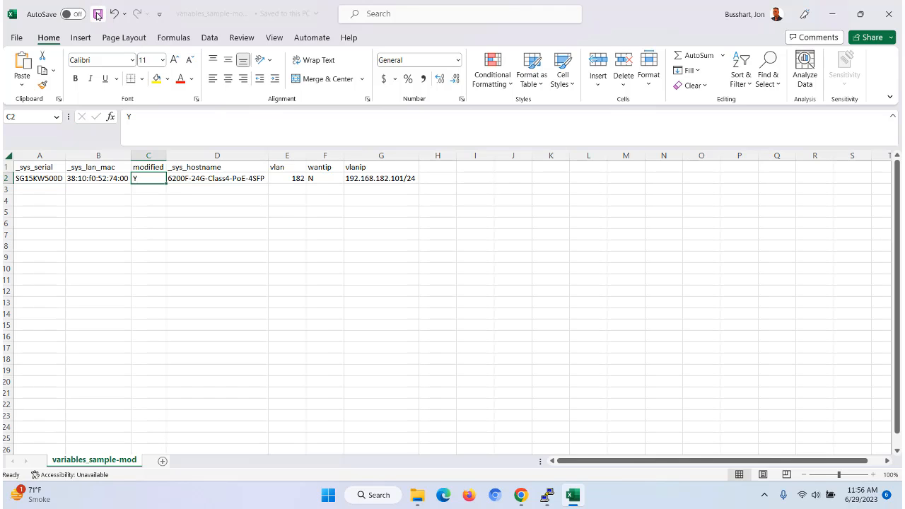
# - Upload variables_sample-mod.csv as the switch group's variables file
pyautogui.click(520, 496)
pyautogui.click(223, 263)
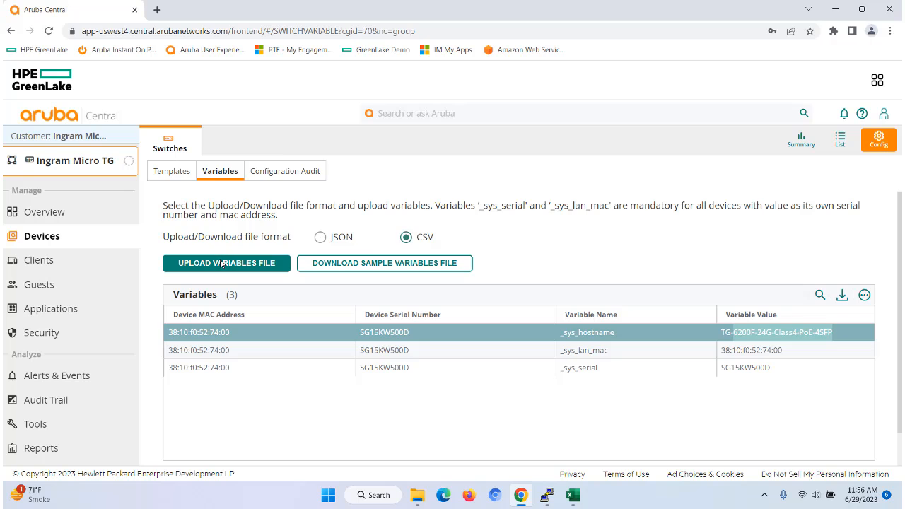
pyautogui.click(340, 256)
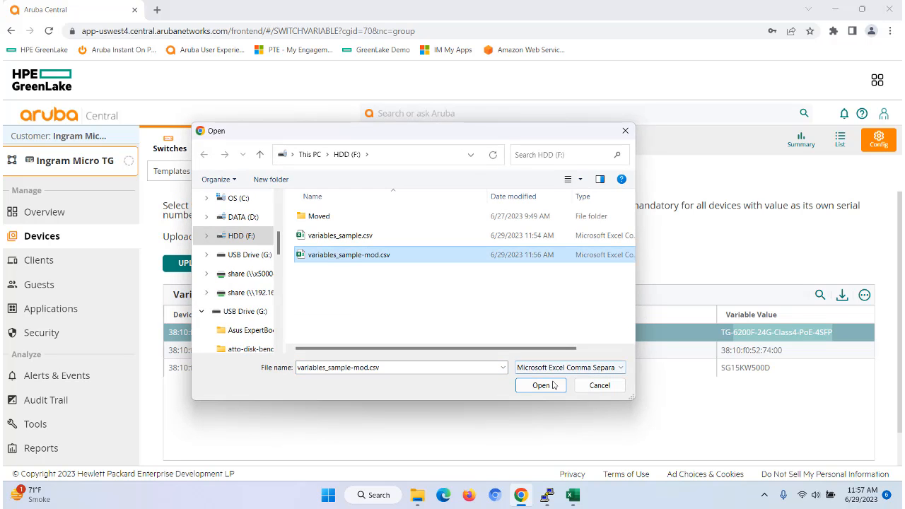
pyautogui.click(541, 386)
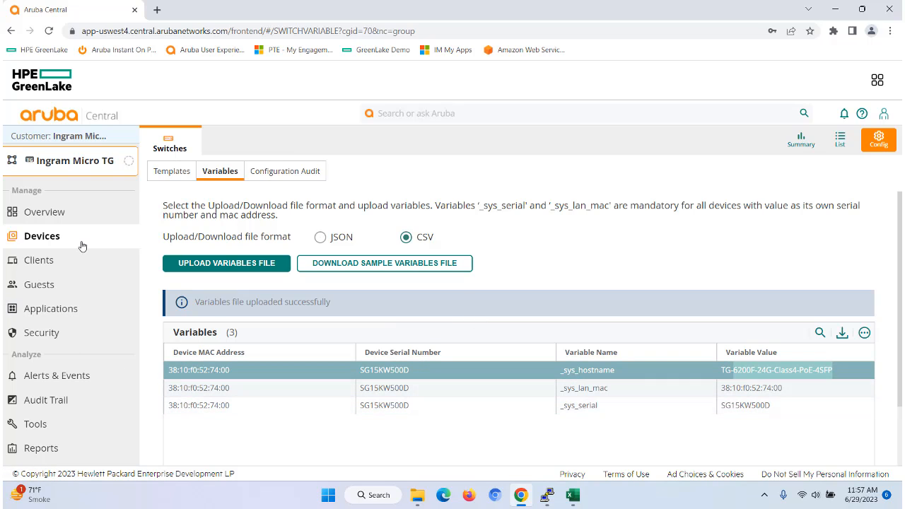
# - Review the uploaded variables listed for the switch group
pyautogui.click(34, 263)
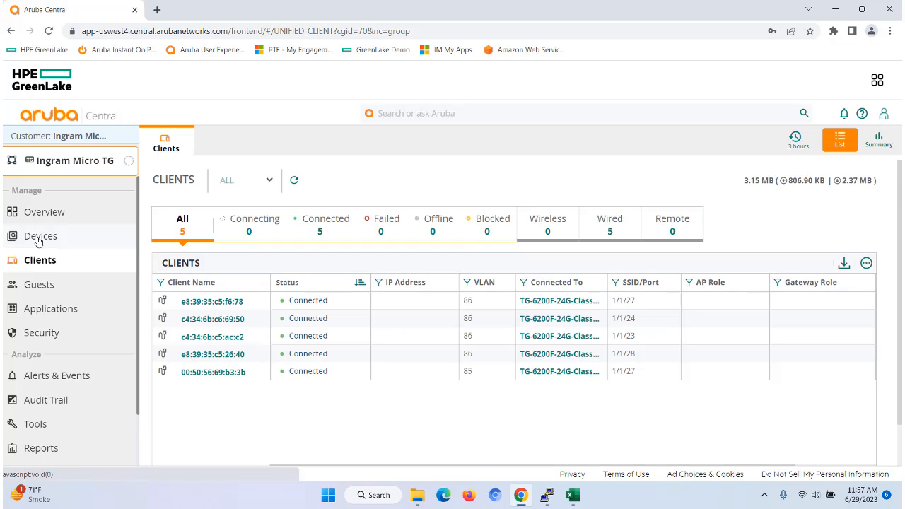
pyautogui.click(39, 239)
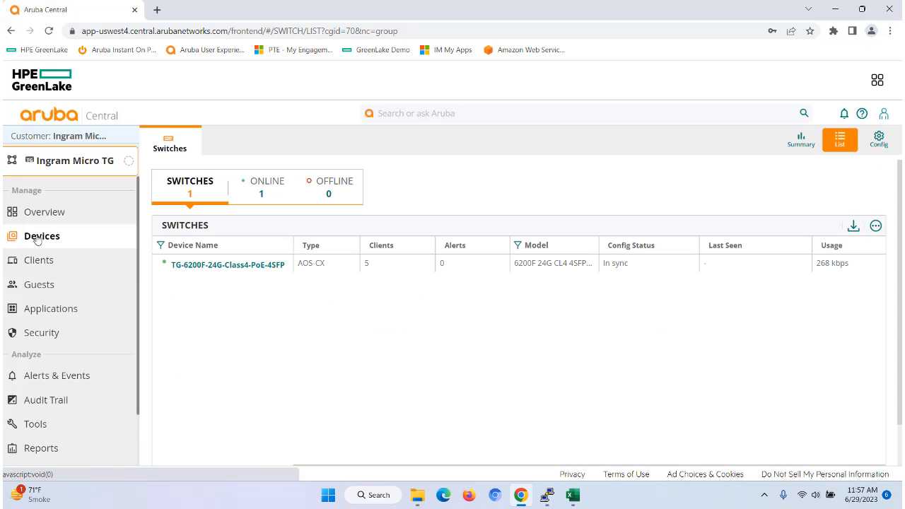
pyautogui.click(880, 140)
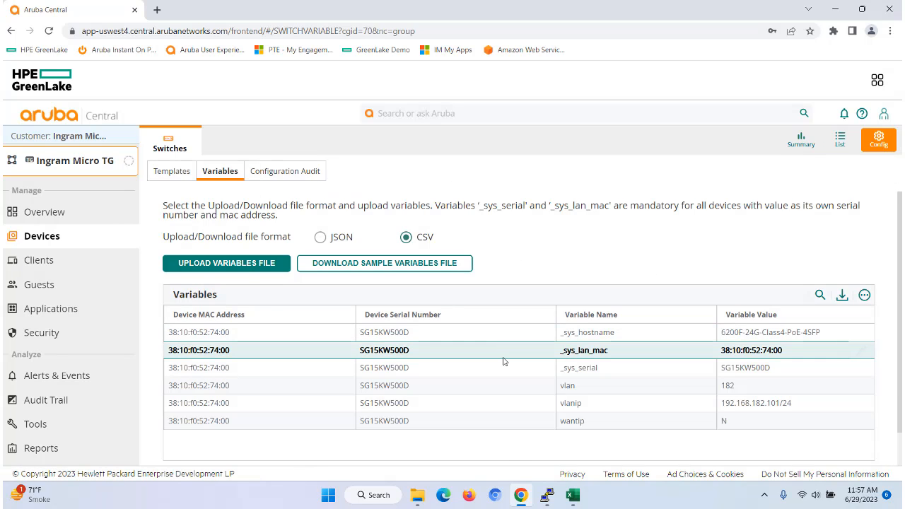
pyautogui.scroll(-1, 503, 363)
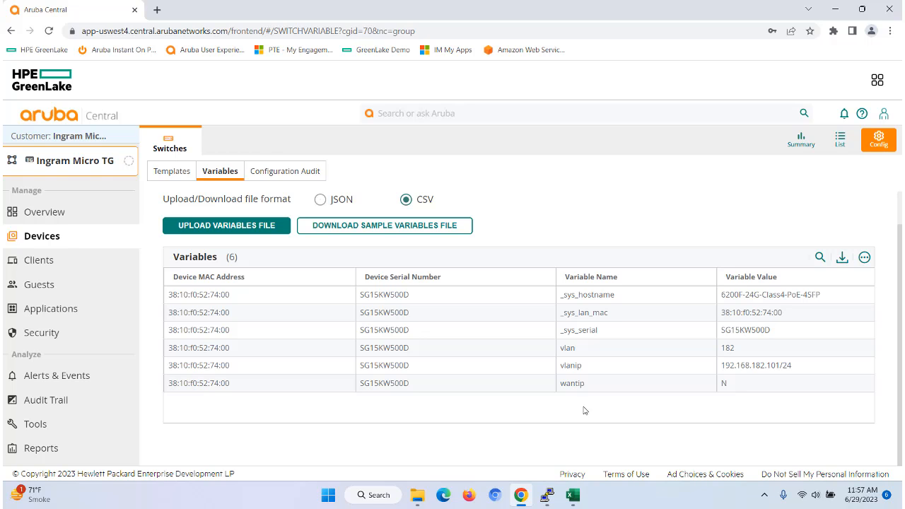
# - Edit IngramMicroTemplate, appending ,%vlan% to the vlan 1,42,80-87,181 line, and save the template
pyautogui.click(173, 172)
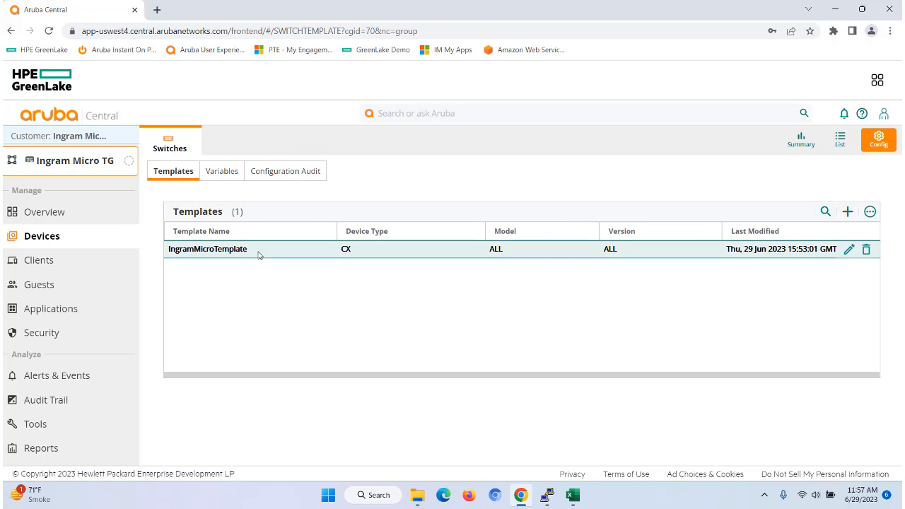
pyautogui.click(258, 254)
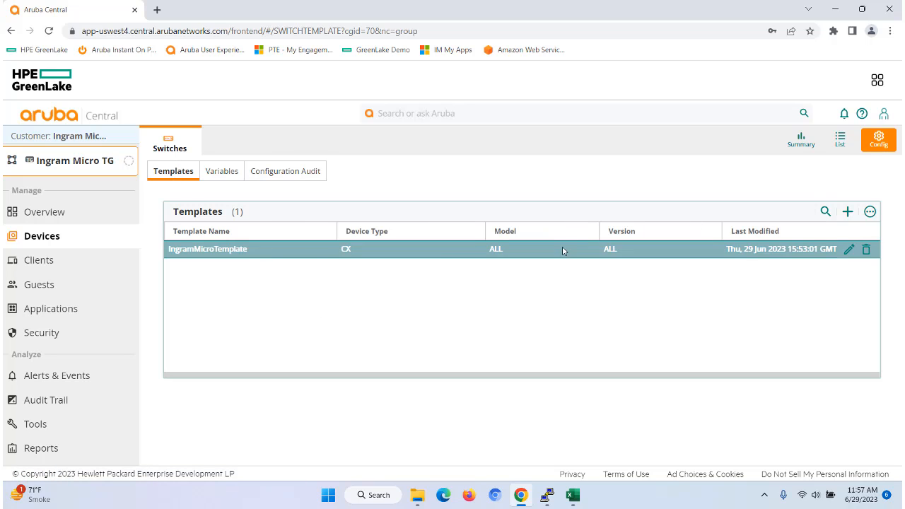
pyautogui.click(849, 249)
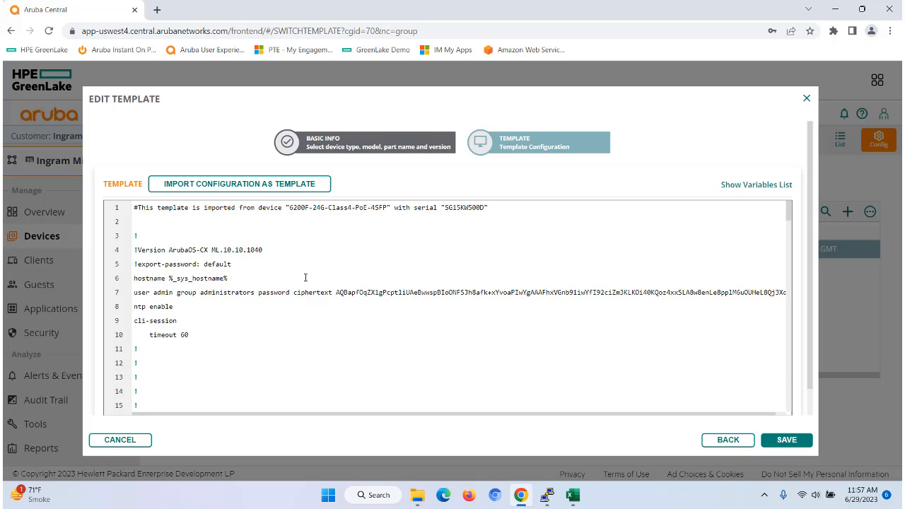
pyautogui.scroll(-5, 304, 278)
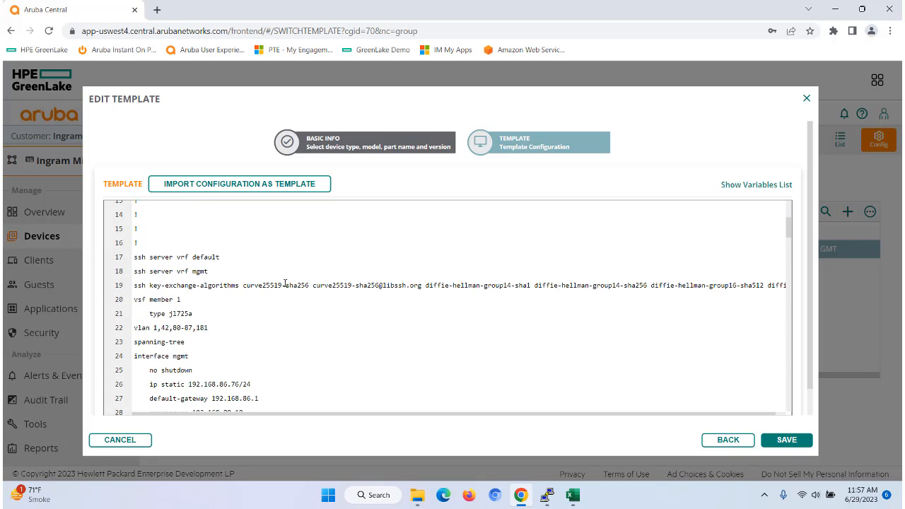
pyautogui.click(210, 328)
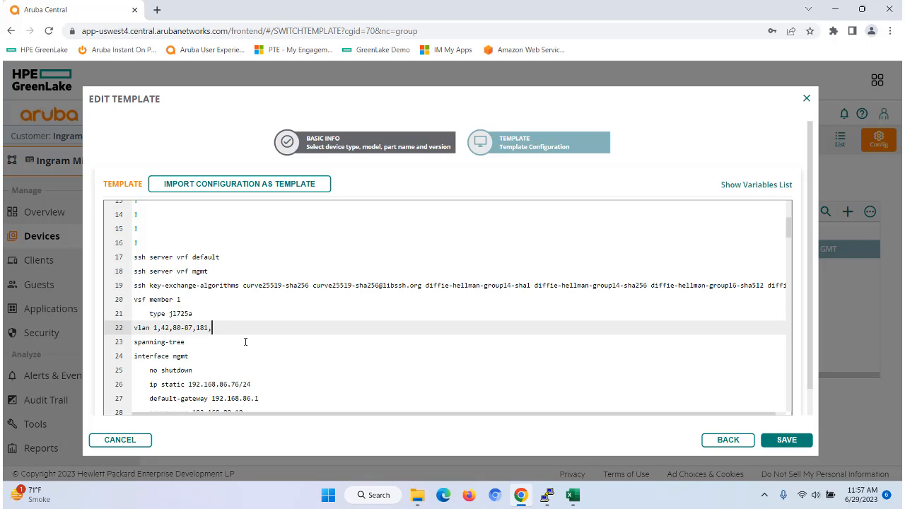
pyautogui.write(',%vlan%')
pyautogui.click(576, 497)
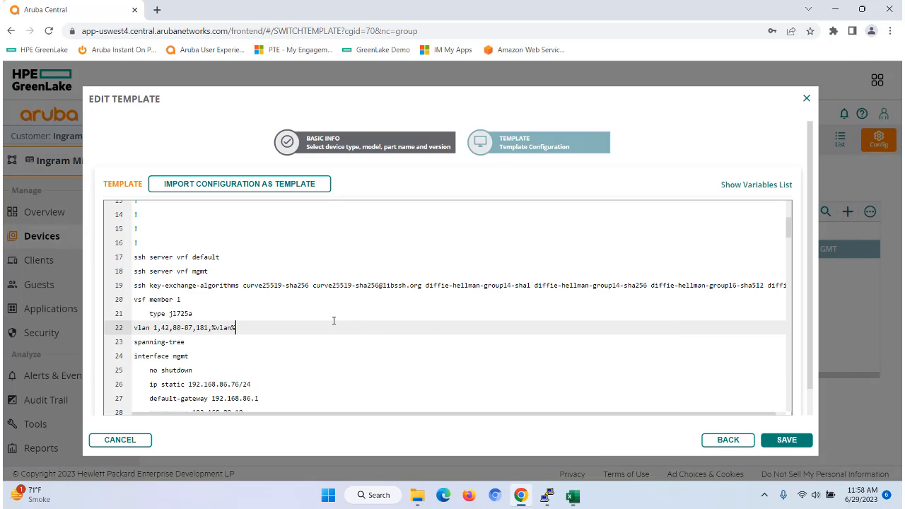
pyautogui.click(832, 13)
pyautogui.click(779, 441)
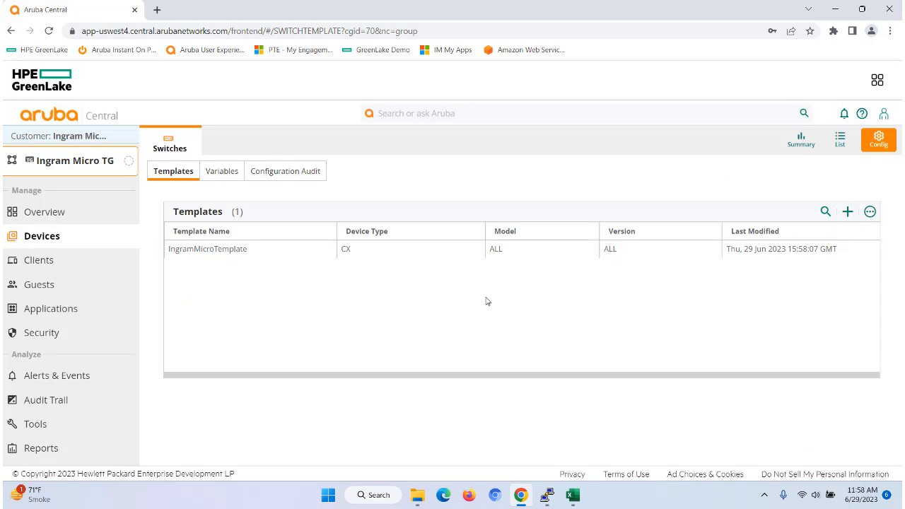
# - Check the switch's configuration sync status in the Configuration Audit details and the switch list
pyautogui.click(288, 173)
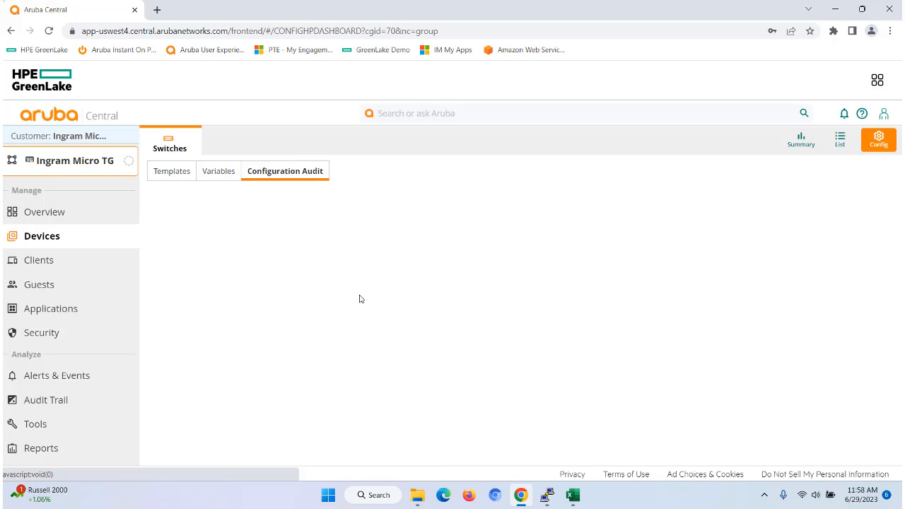
pyautogui.scroll(-3, 576, 338)
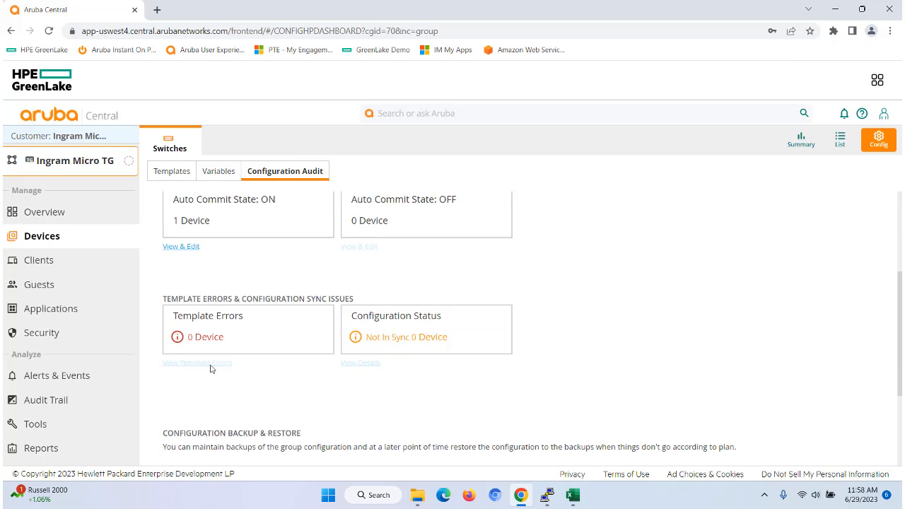
pyautogui.click(841, 140)
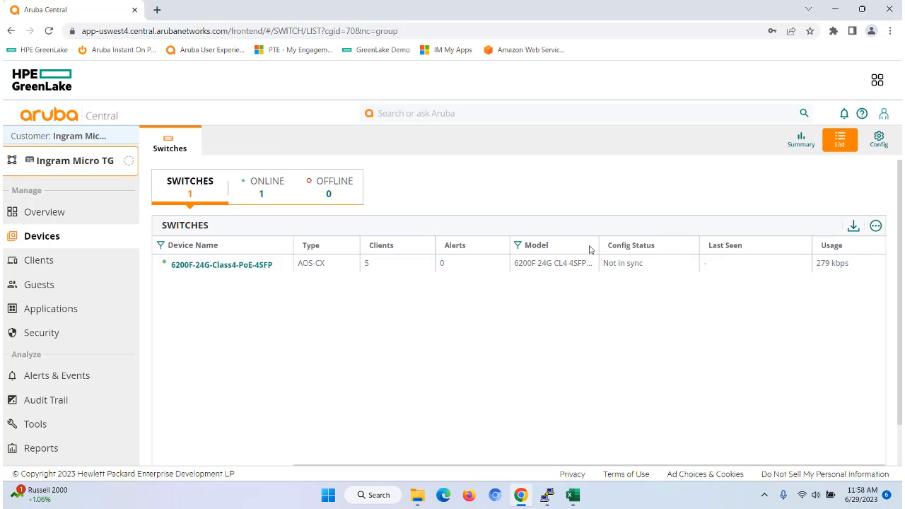
pyautogui.click(880, 139)
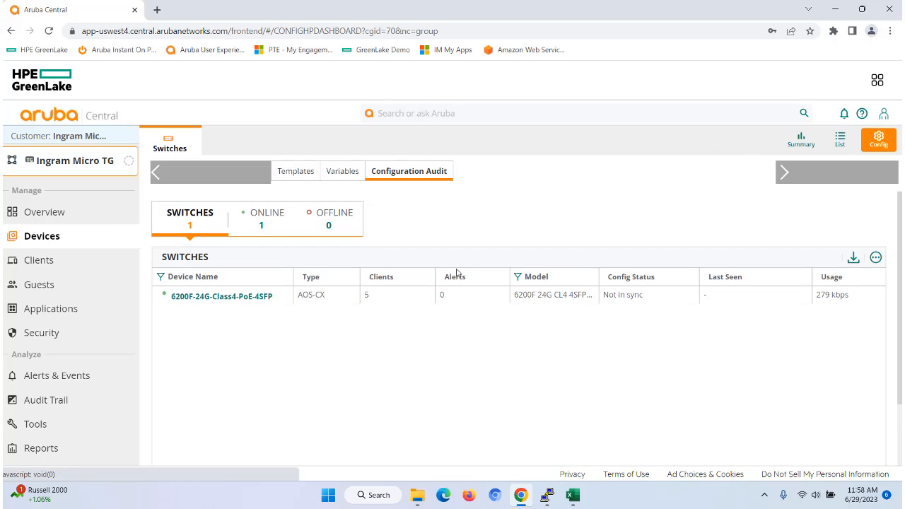
pyautogui.scroll(-3, 641, 334)
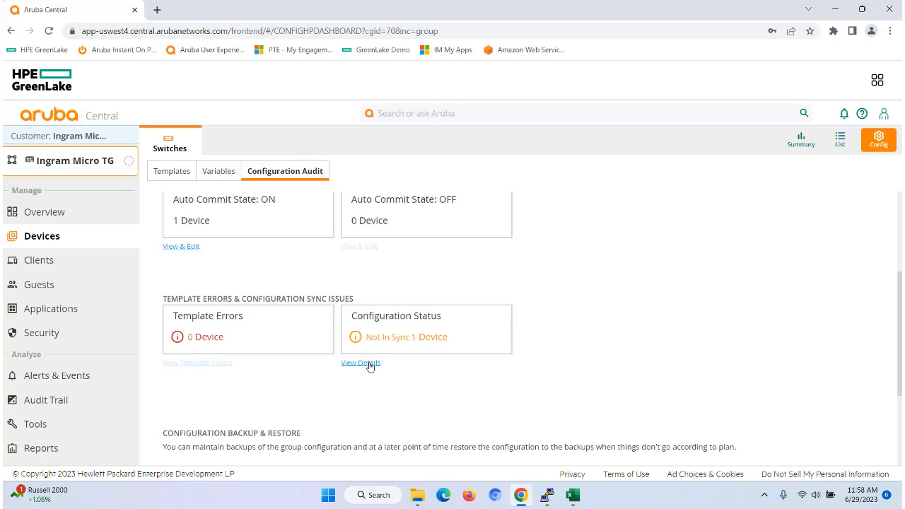
pyautogui.click(371, 364)
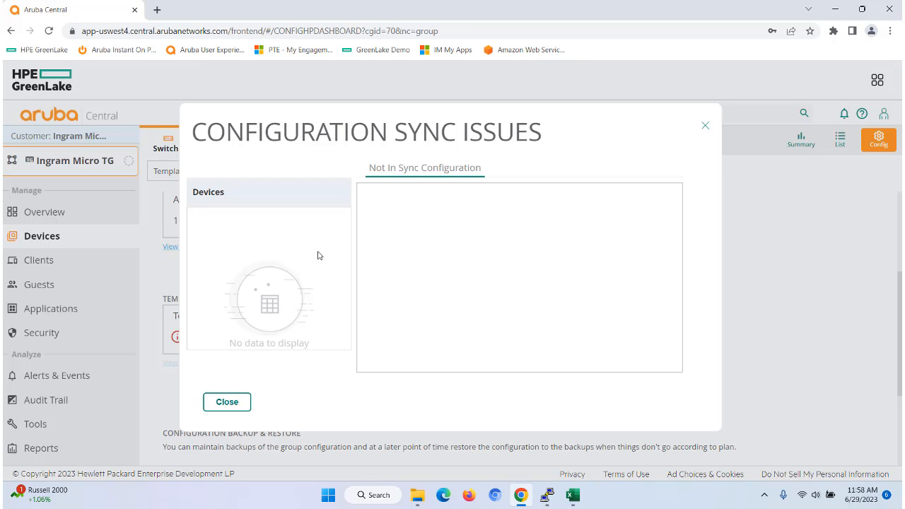
pyautogui.click(705, 127)
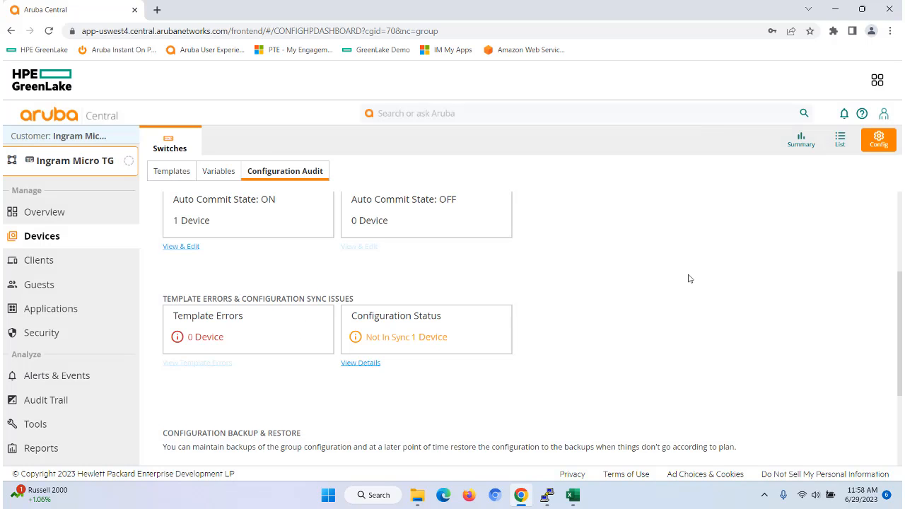
pyautogui.click(841, 139)
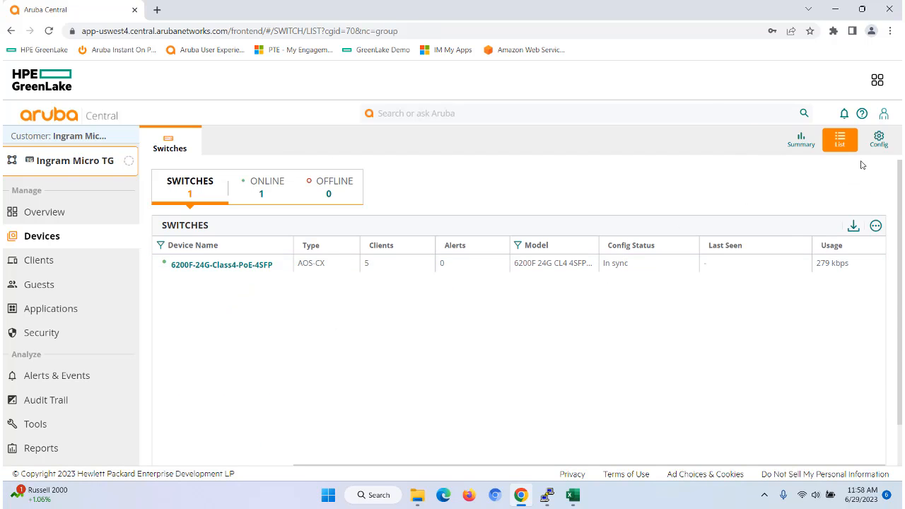
pyautogui.click(879, 141)
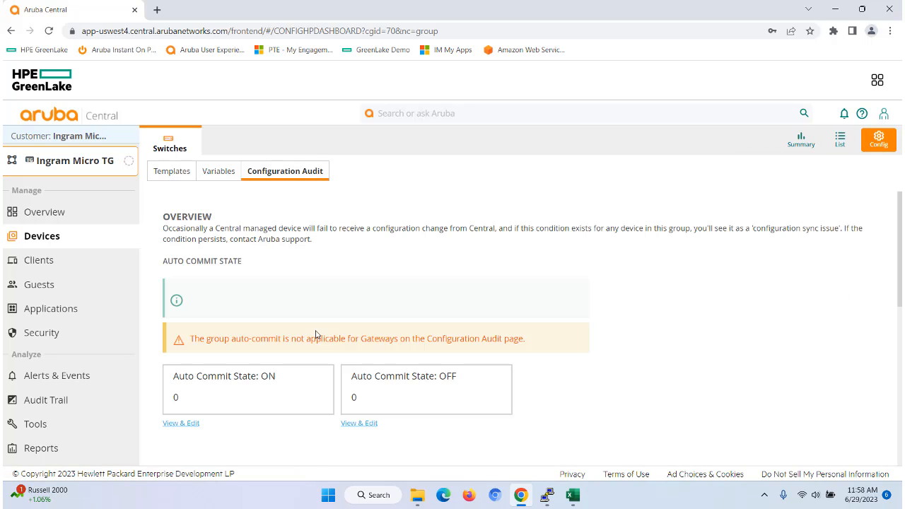
# - Switch to the PuTTY session, run sho run and examine the switch's vlan configuration line
pyautogui.click(555, 498)
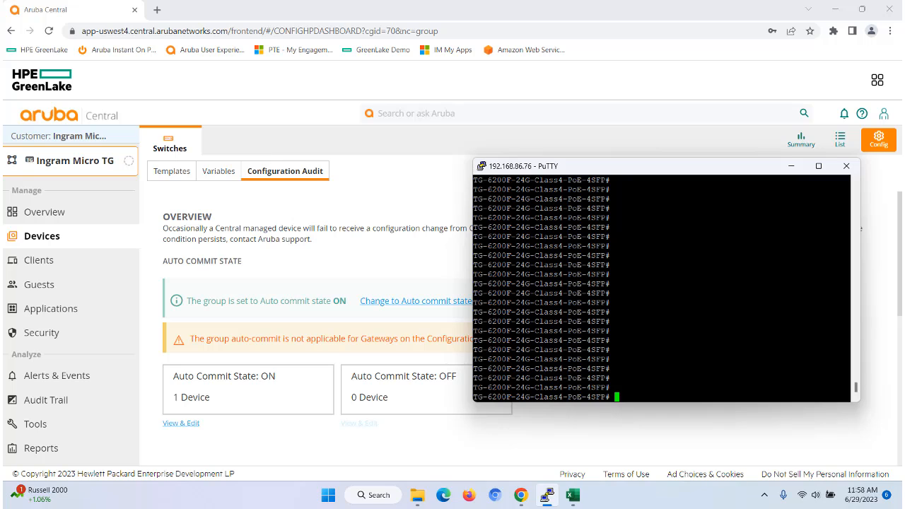
pyautogui.write('sho run')
pyautogui.press('Return')
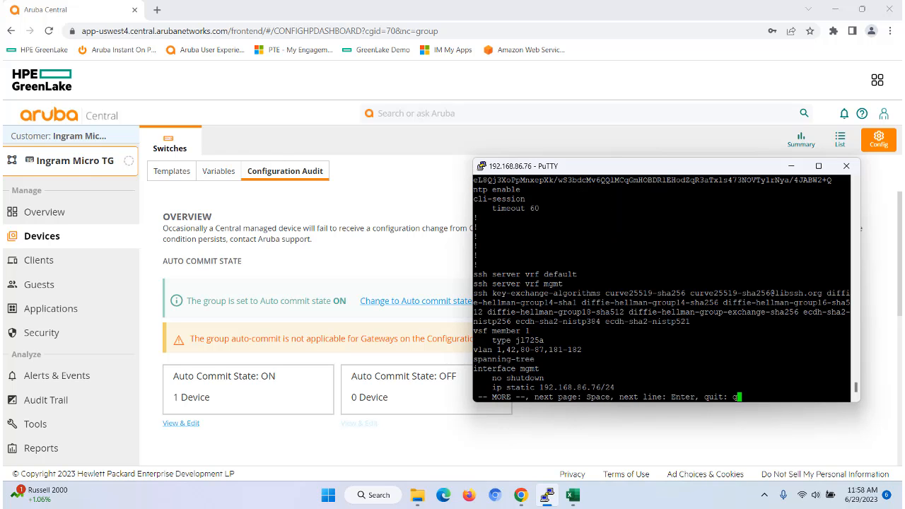
pyautogui.moveTo(587, 349); pyautogui.dragTo(549, 350)
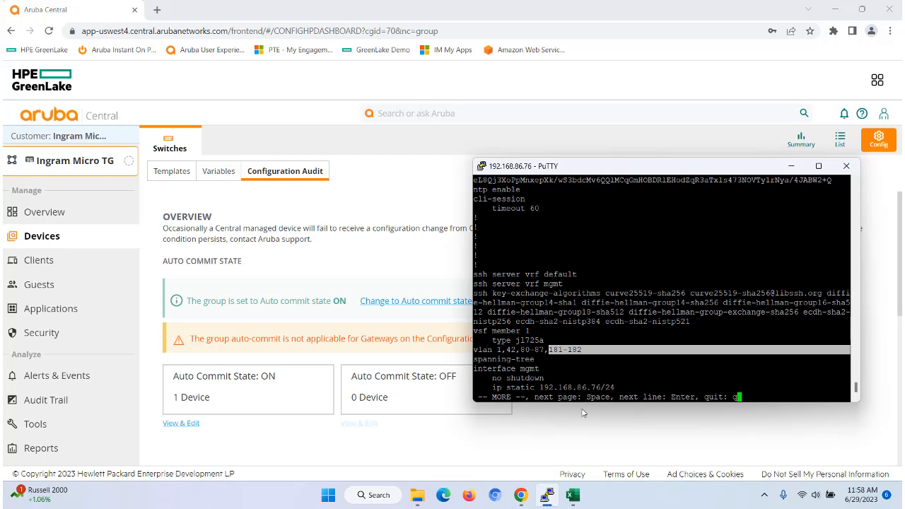
pyautogui.click(588, 442)
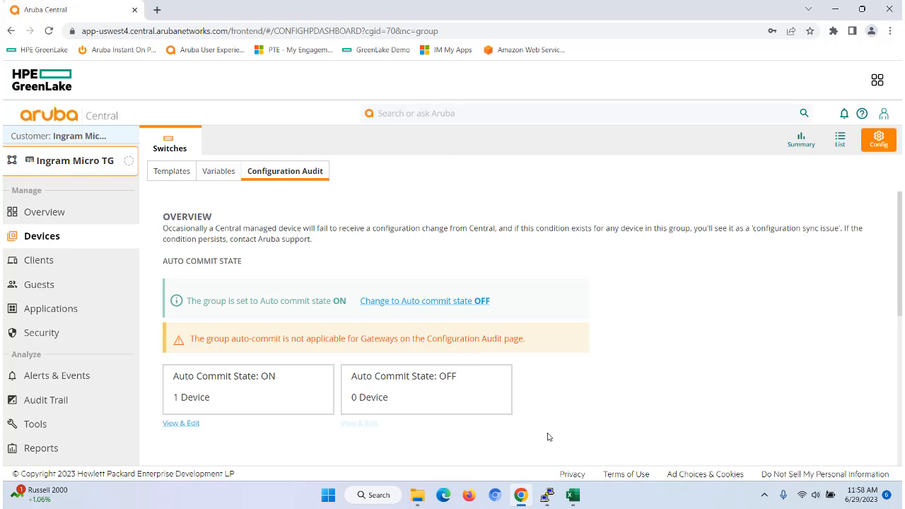
pyautogui.click(547, 495)
pyautogui.press('Return')
pyautogui.press('Return')
pyautogui.press('Return')
pyautogui.press('Return')
pyautogui.press('Return')
pyautogui.press('Return')
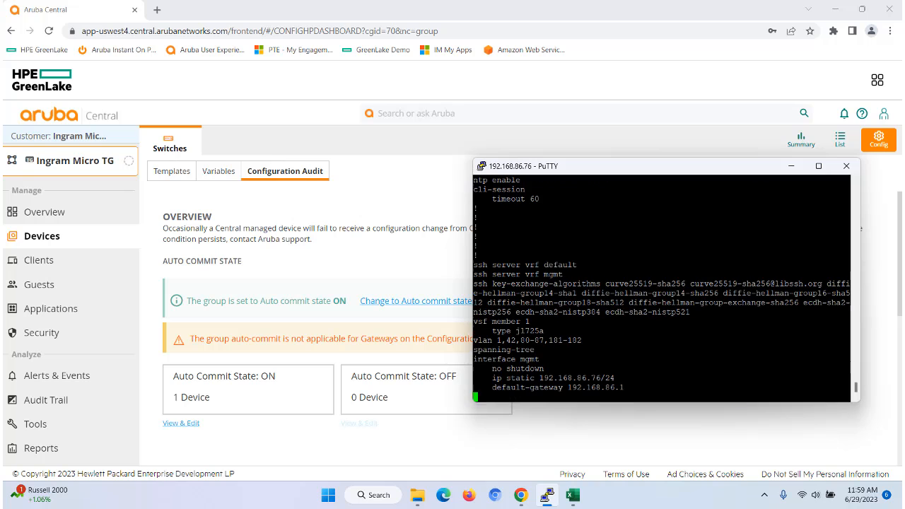
pyautogui.press('q')
pyautogui.press('Return')
pyautogui.press('Return')
pyautogui.press('Return')
pyautogui.press('Return')
pyautogui.press('Return')
pyautogui.press('Return')
pyautogui.press('Return')
pyautogui.press('Return')
pyautogui.press('Return')
pyautogui.press('Return')
pyautogui.press('Return')
pyautogui.press('Return')
pyautogui.press('Return')
pyautogui.press('Return')
pyautogui.press('Return')
pyautogui.press('Return')
pyautogui.press('Return')
pyautogui.press('Return')
pyautogui.press('Return')
pyautogui.press('Return')
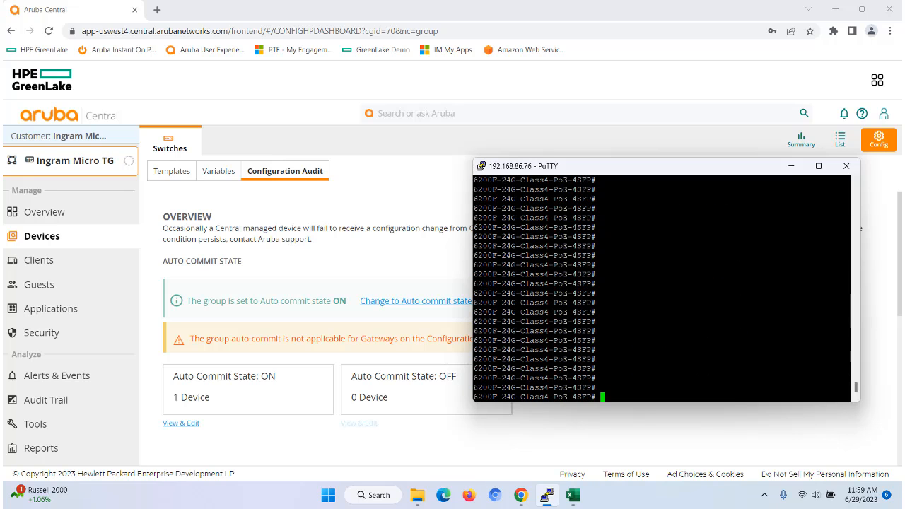
pyautogui.click(554, 445)
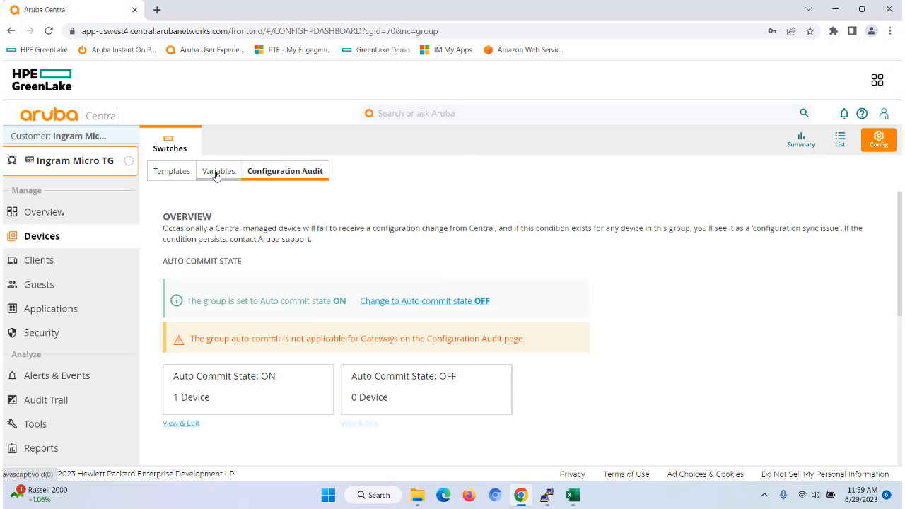
# - Open IngramMicroTemplate for editing and insert the line interface vlan %vlan% after the ip dhcp line
pyautogui.click(177, 174)
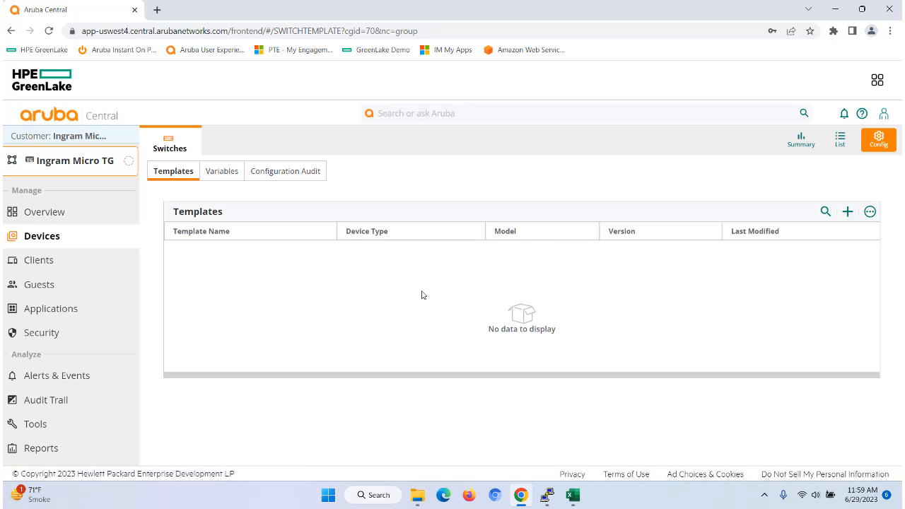
pyautogui.click(575, 496)
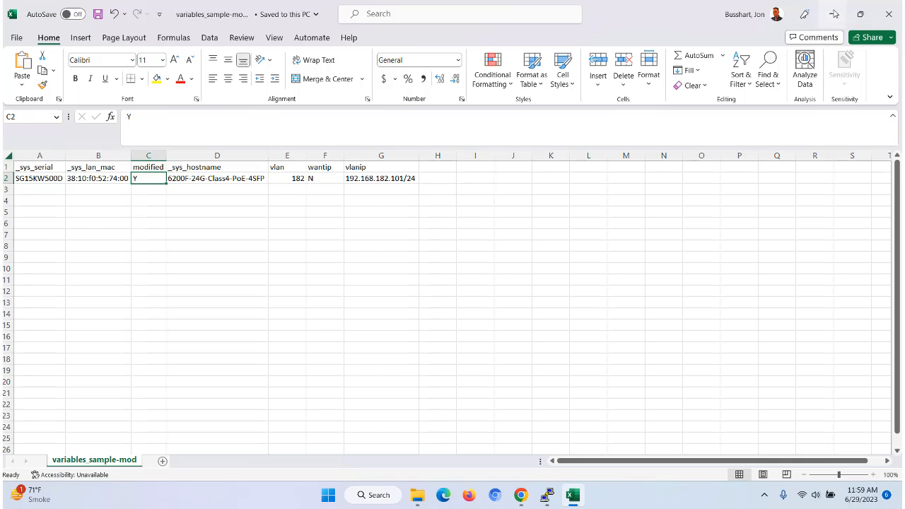
pyautogui.click(835, 14)
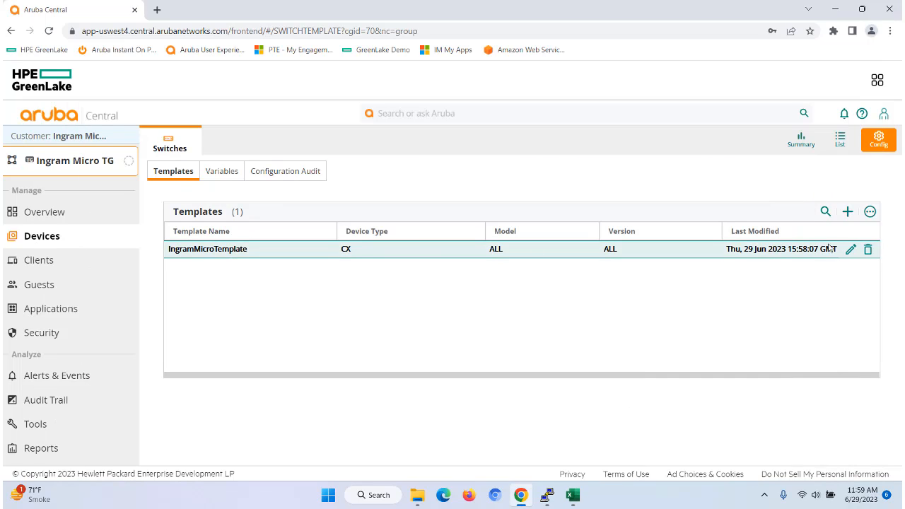
pyautogui.click(851, 249)
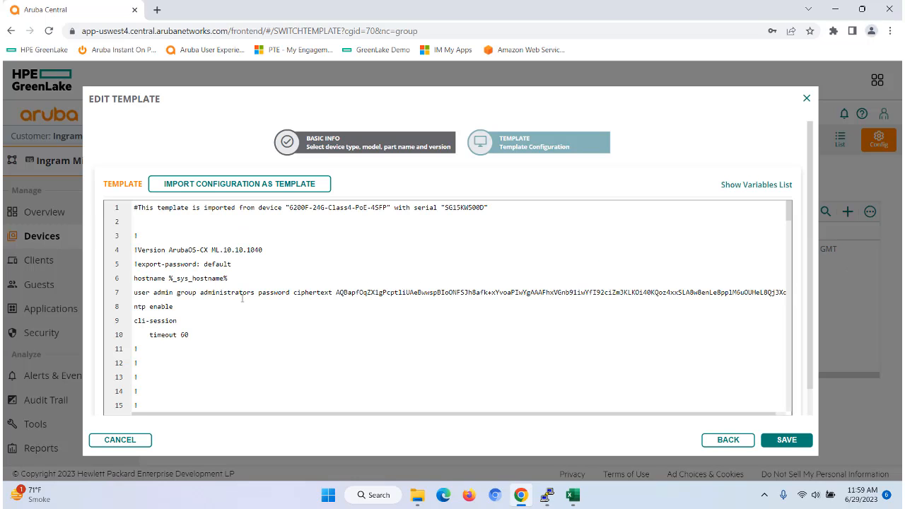
pyautogui.scroll(-10, 264, 297)
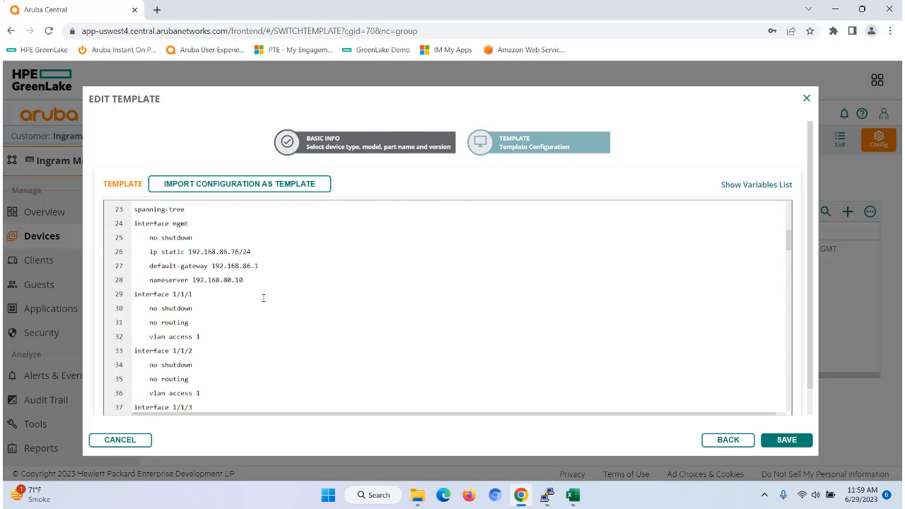
pyautogui.scroll(-8, 264, 298)
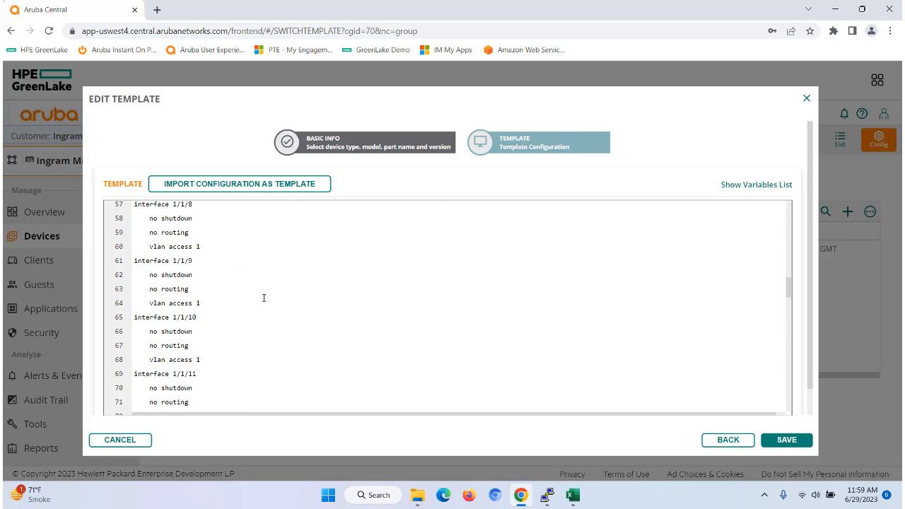
pyautogui.scroll(-10, 264, 298)
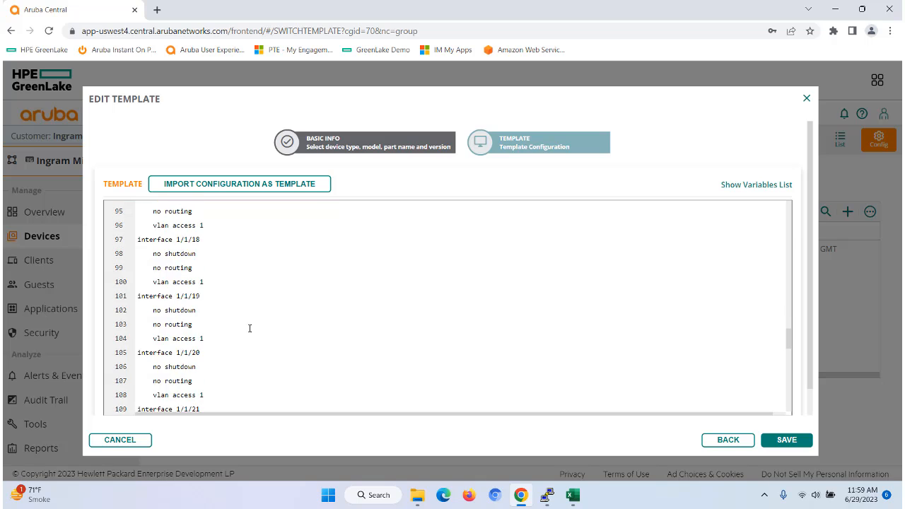
pyautogui.scroll(-7, 249, 328)
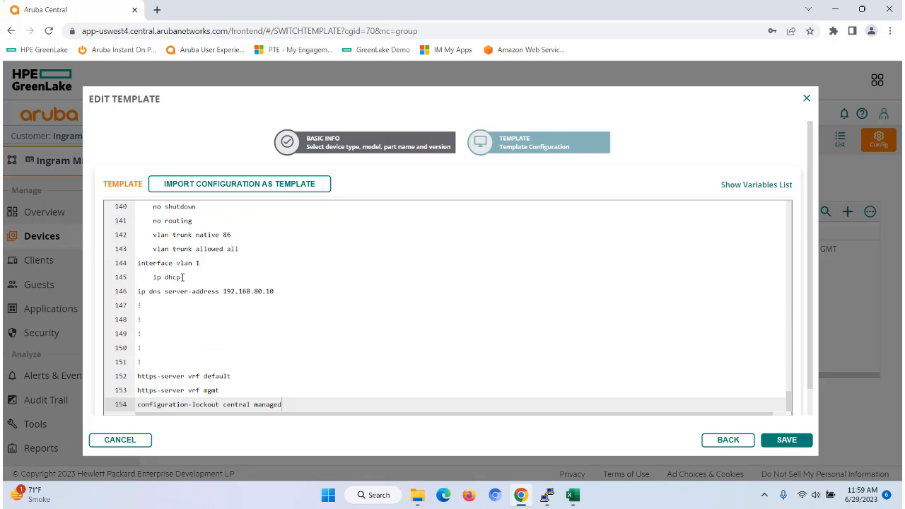
pyautogui.click(183, 277)
pyautogui.press('Return')
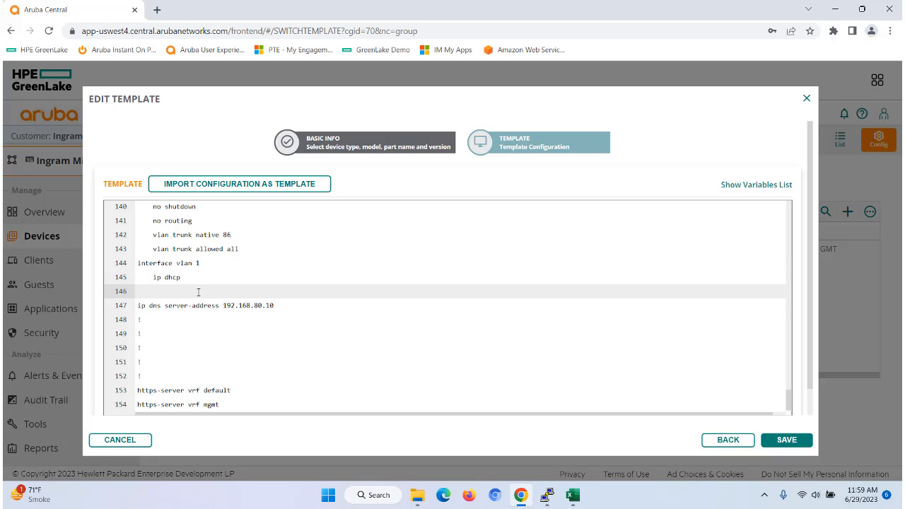
pyautogui.write('interface vlan %vlan%')
pyautogui.press('Return')
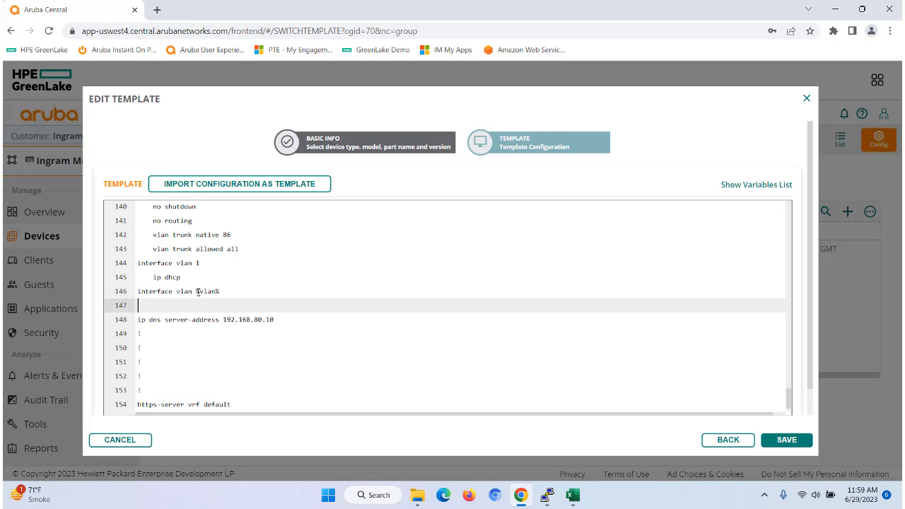
# - Add the conditional line %if wantip=Y% followed by ip address %vlanip% beneath the vlan interface line
pyautogui.write('%if wantip=Y%')
pyautogui.press('Return')
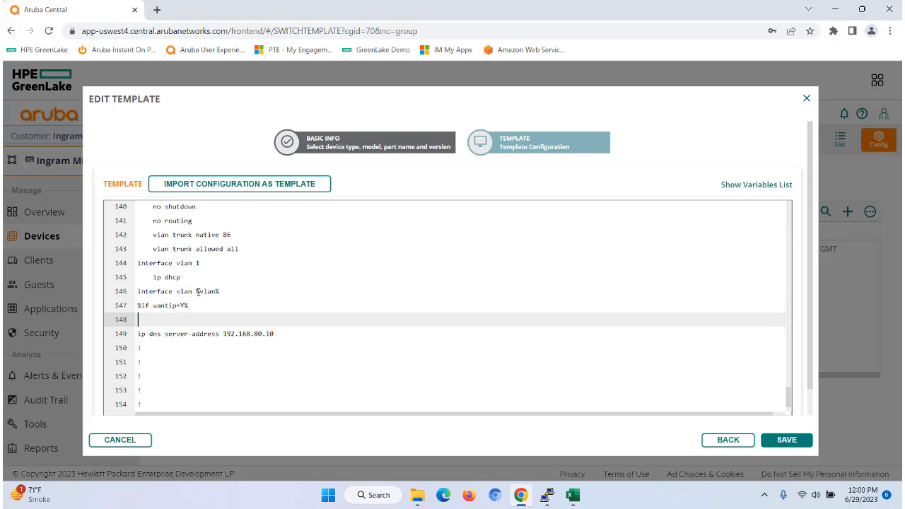
pyautogui.click(573, 495)
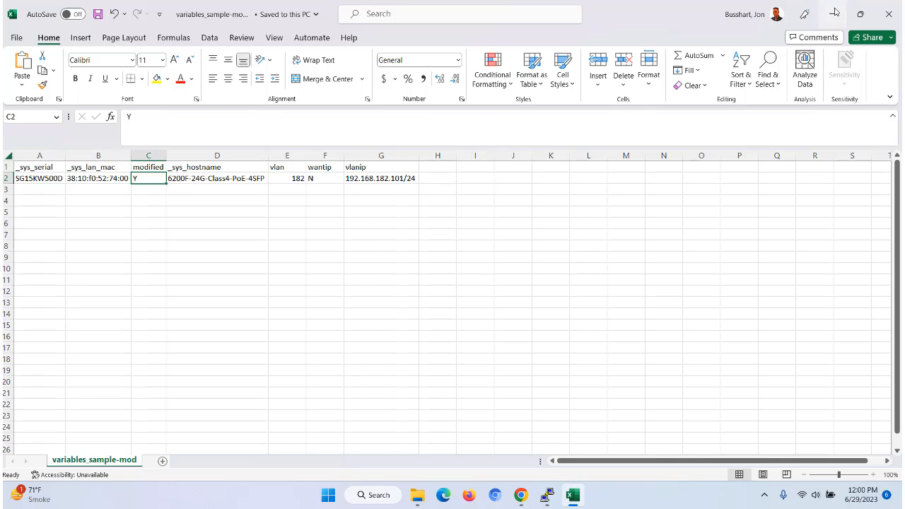
pyautogui.click(834, 14)
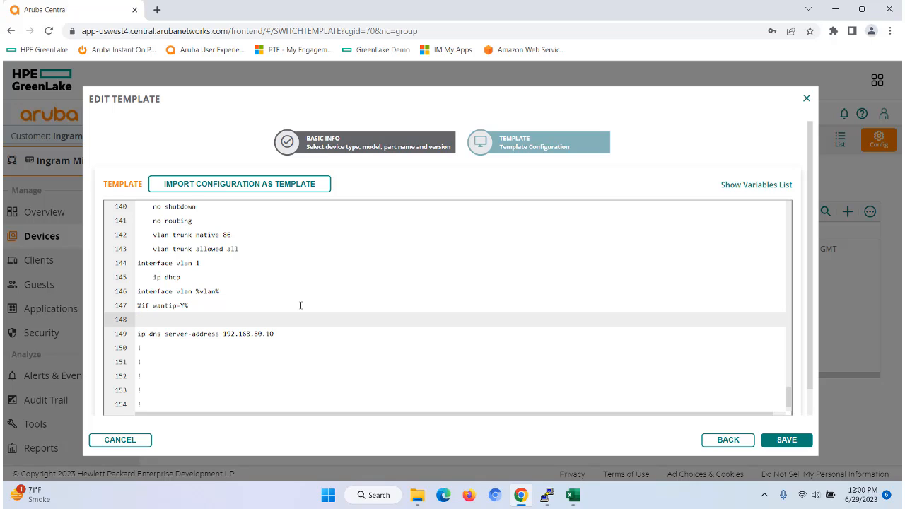
pyautogui.write('address %vlanip%')
# - Close the conditional block with %end and save the template
pyautogui.click(573, 495)
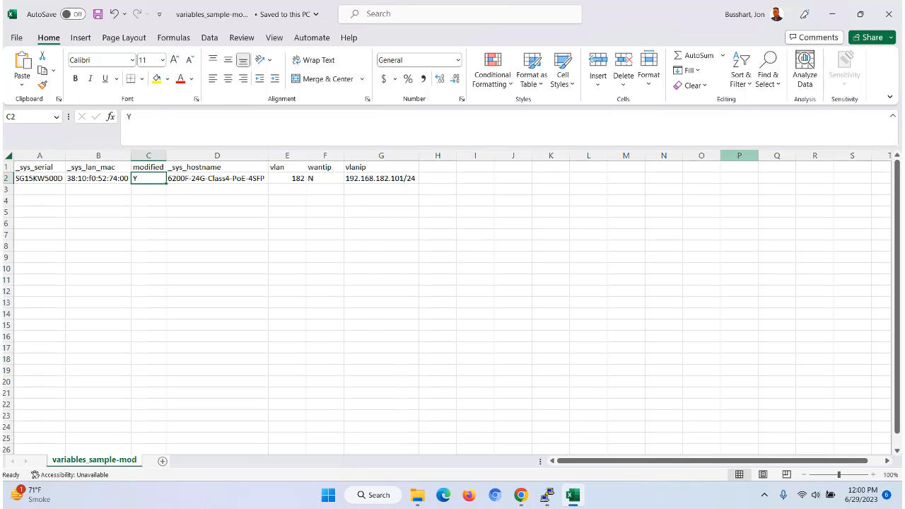
pyautogui.click(834, 17)
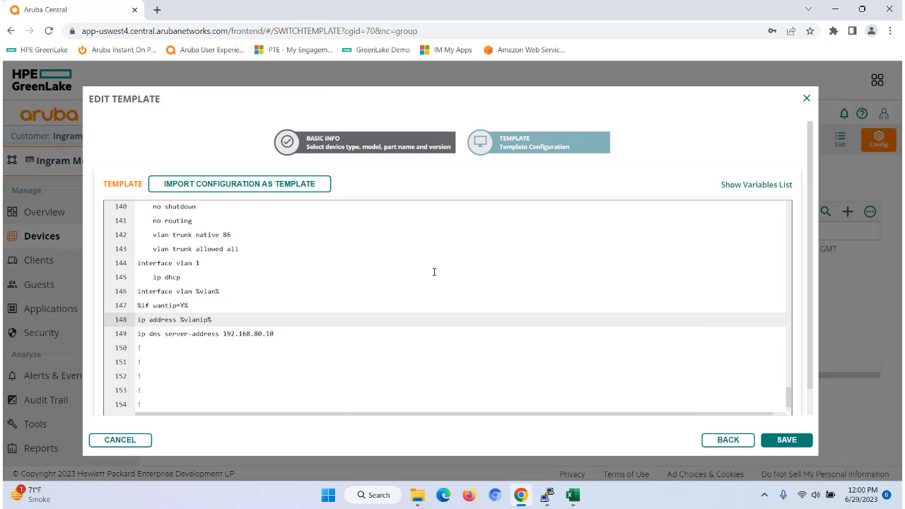
pyautogui.press('Return')
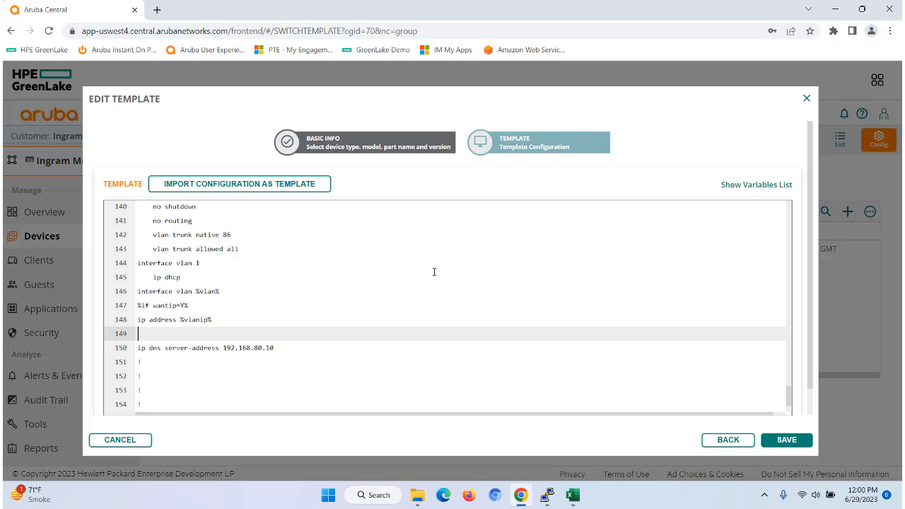
pyautogui.write('%endif%')
pyautogui.click(782, 439)
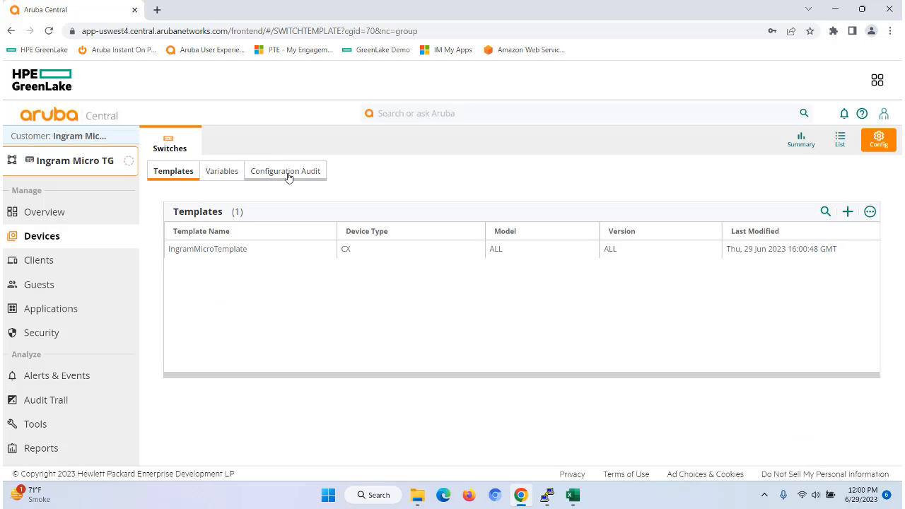
# - Check the switch's configuration sync status in Configuration Audit, the sync issue details and the switch list
pyautogui.click(261, 179)
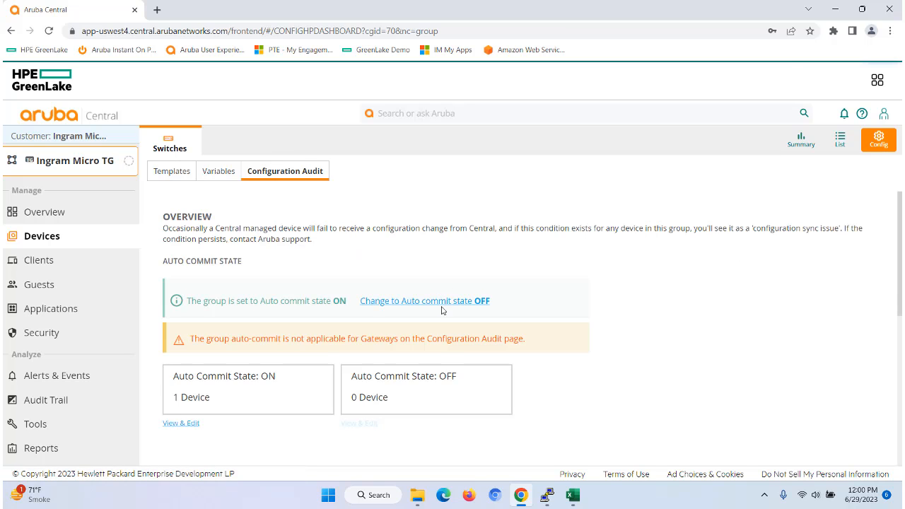
pyautogui.scroll(-3, 466, 315)
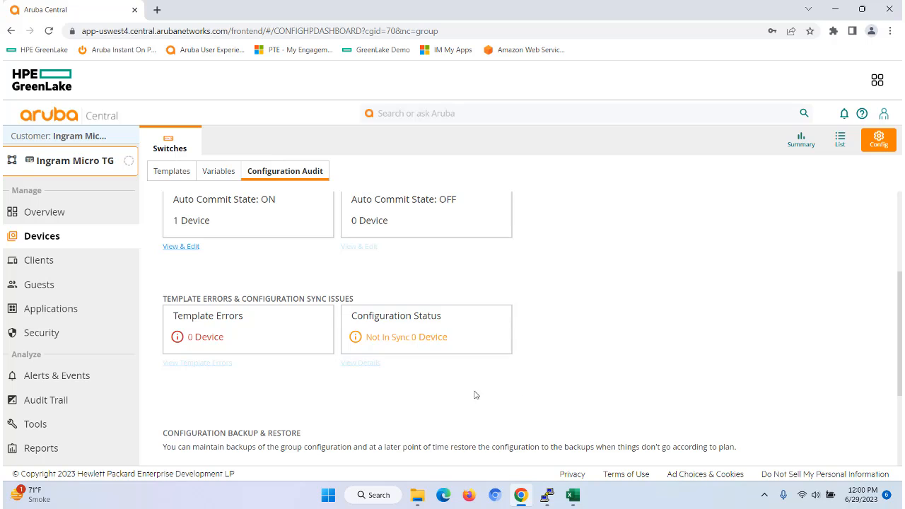
pyautogui.click(841, 145)
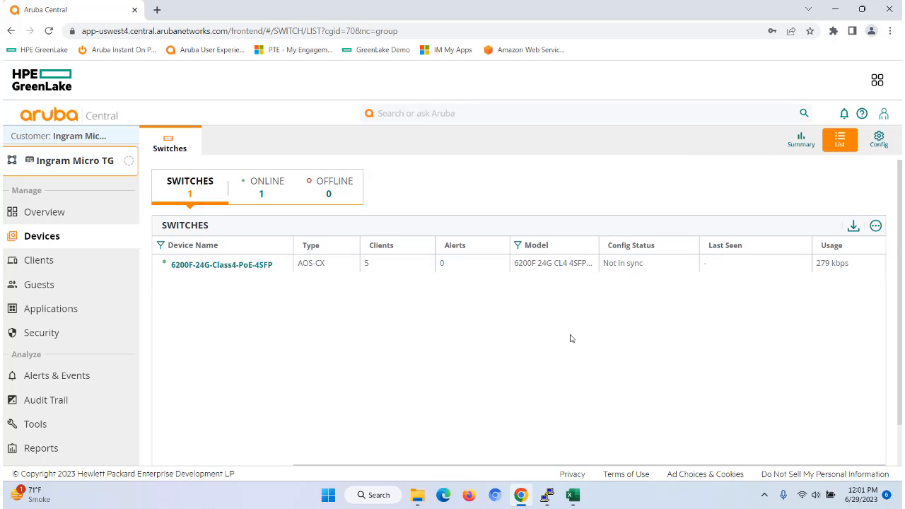
pyautogui.click(879, 140)
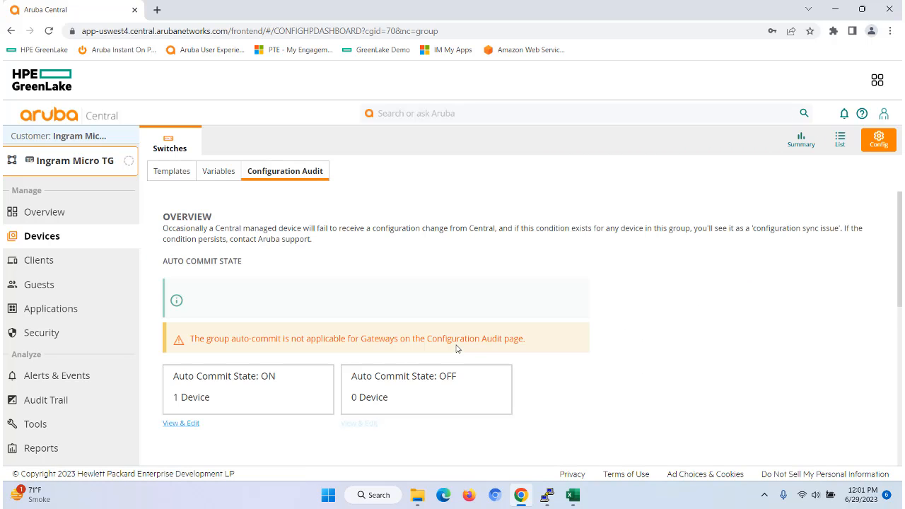
pyautogui.scroll(-2, 557, 346)
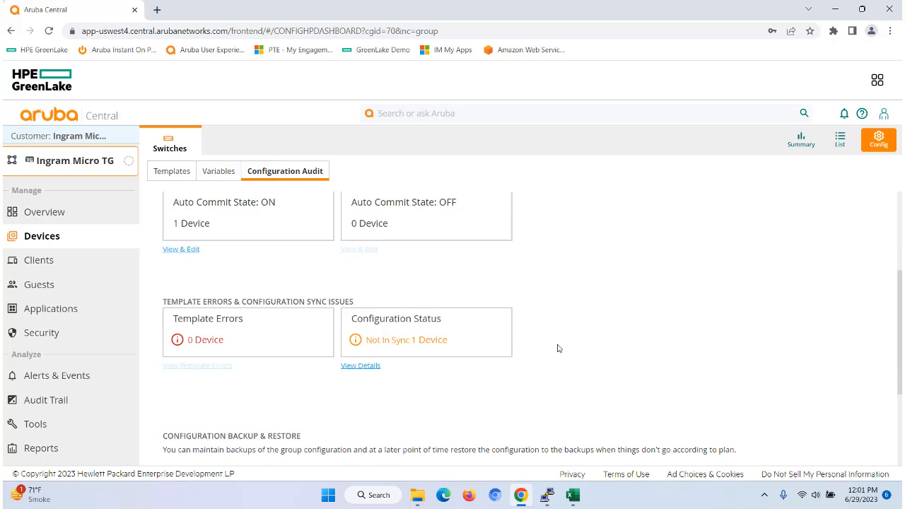
pyautogui.click(362, 364)
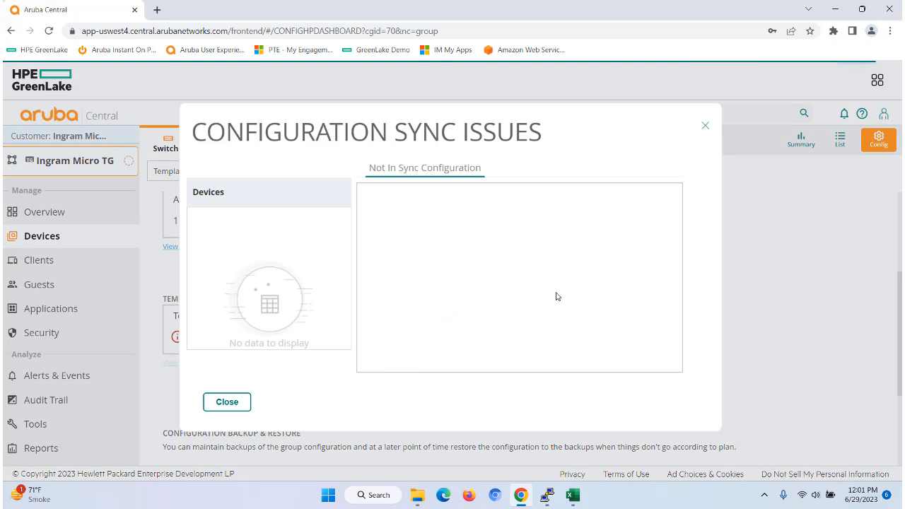
pyautogui.click(220, 401)
pyautogui.click(842, 141)
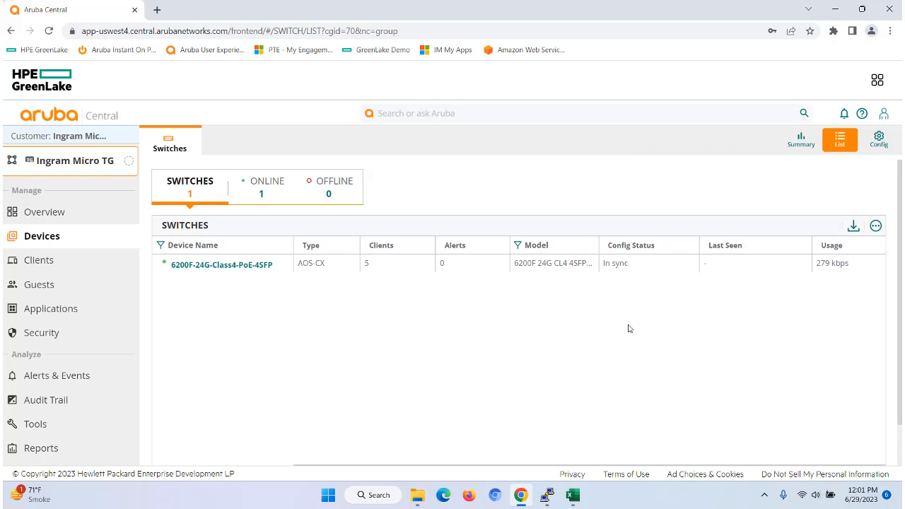
pyautogui.click(878, 140)
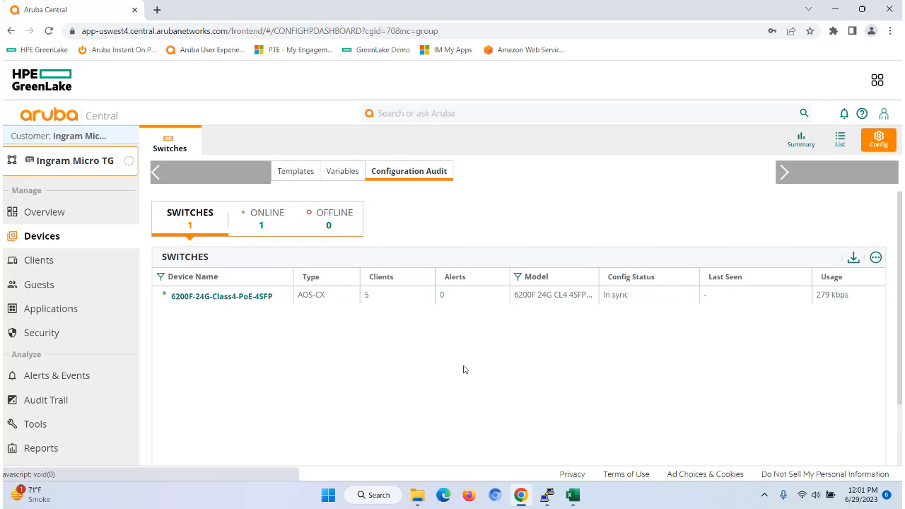
# - Switch to the PuTTY session, run show run and page through to examine the vlan interface configuration
pyautogui.click(546, 495)
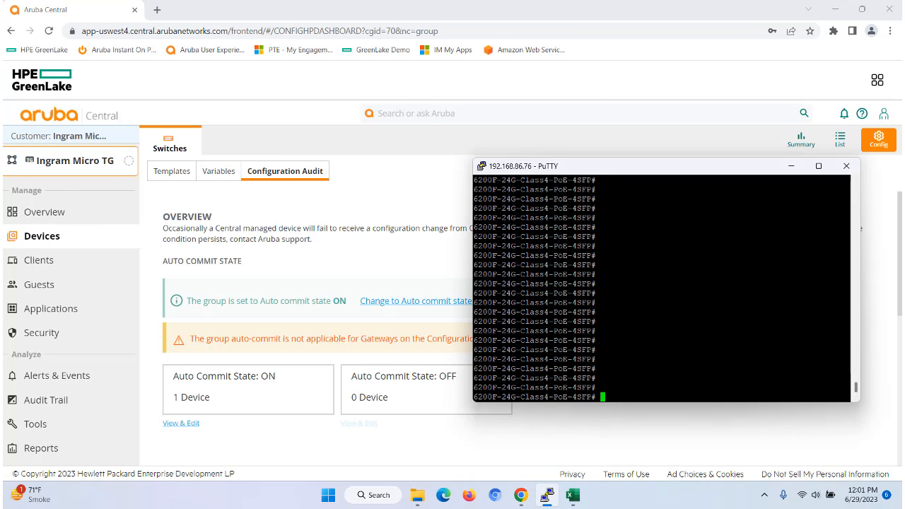
pyautogui.write('show run')
pyautogui.press('Return')
pyautogui.press('space')
pyautogui.press('space')
pyautogui.press('space')
pyautogui.press('space')
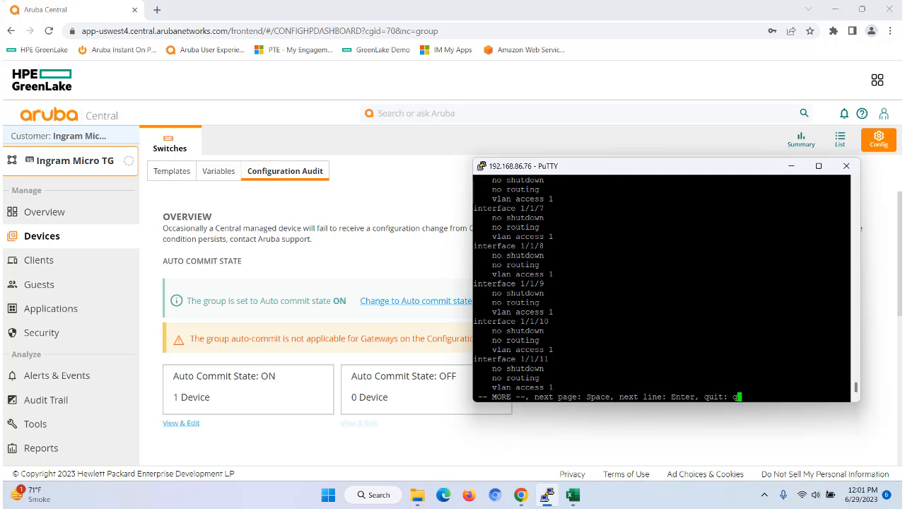
pyautogui.press('space')
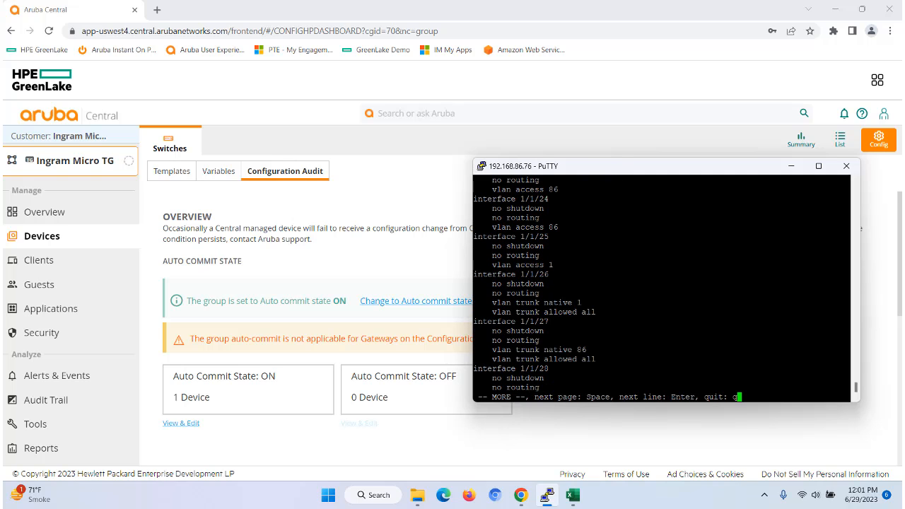
pyautogui.press('space')
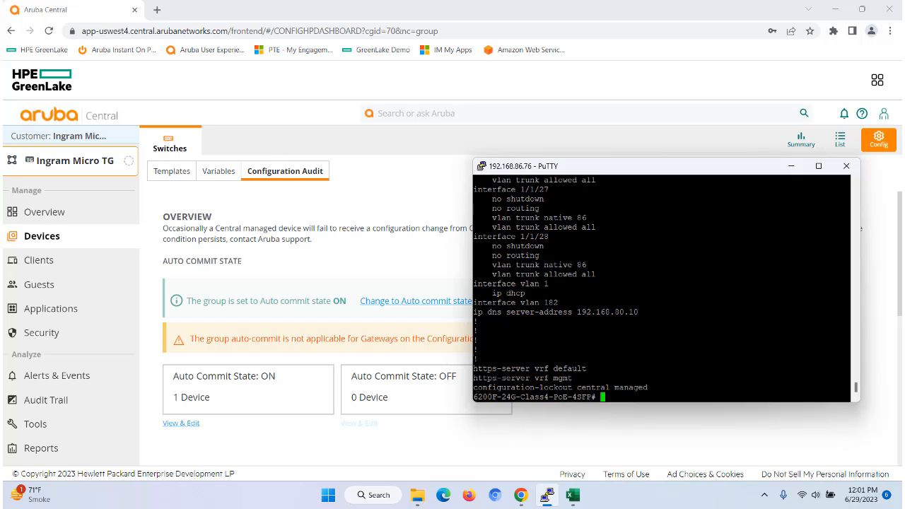
pyautogui.click(566, 455)
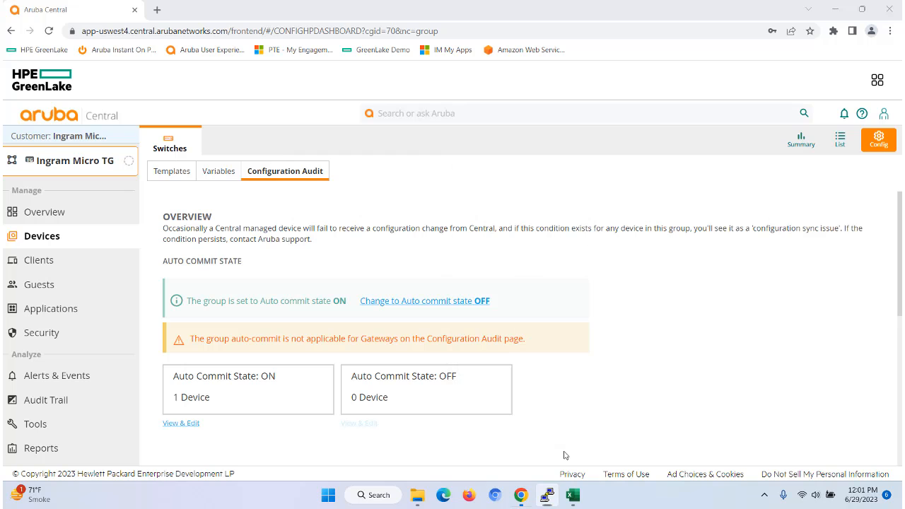
# - Set the switch's wantip variable to Y in the group's variables list
pyautogui.click(214, 175)
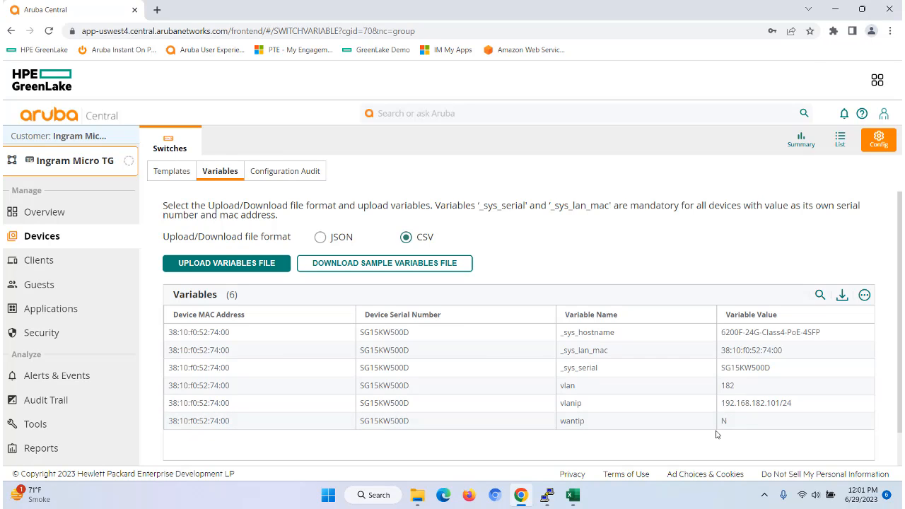
pyautogui.click(573, 496)
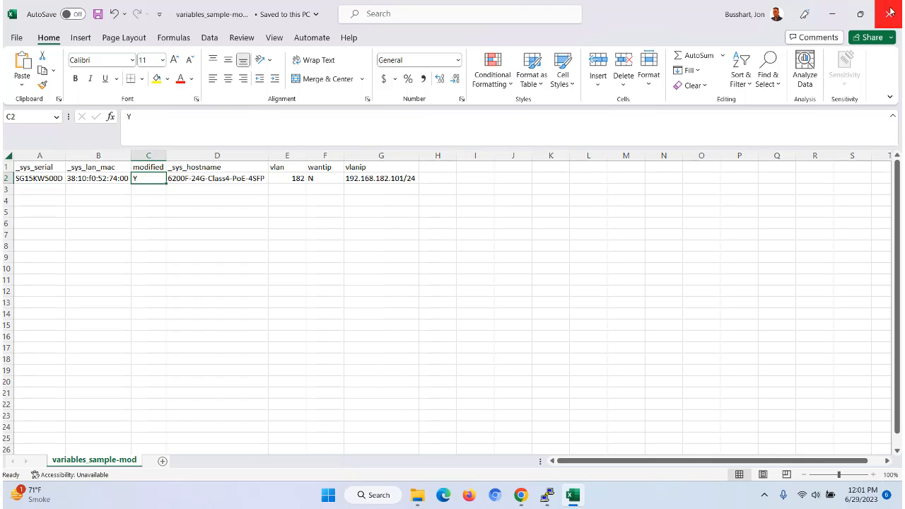
pyautogui.click(832, 17)
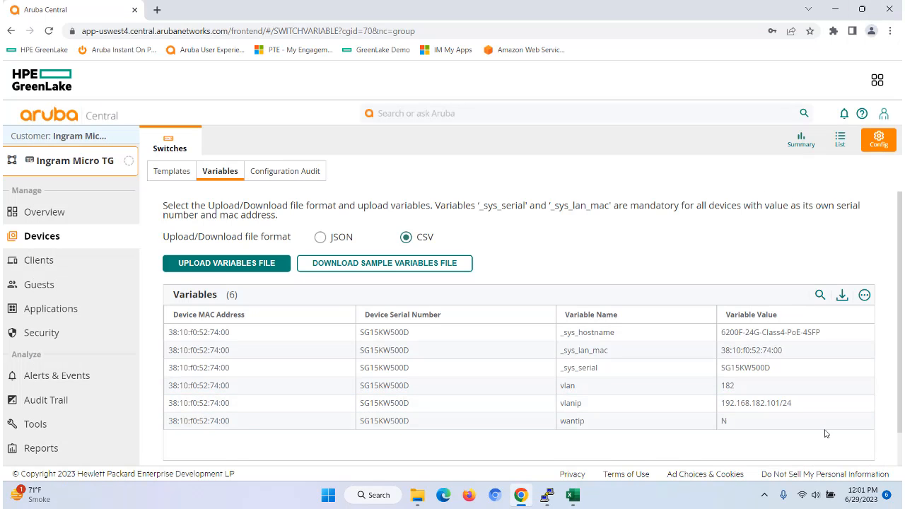
pyautogui.click(861, 423)
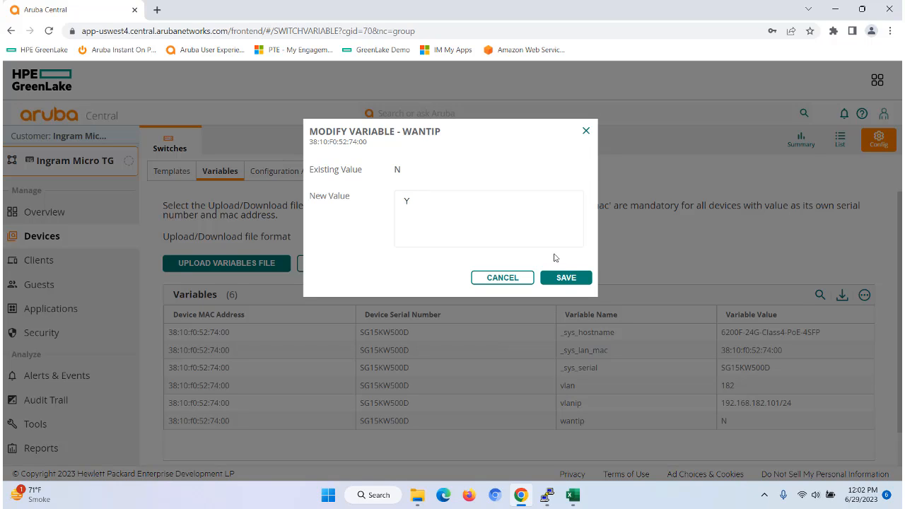
pyautogui.click(565, 278)
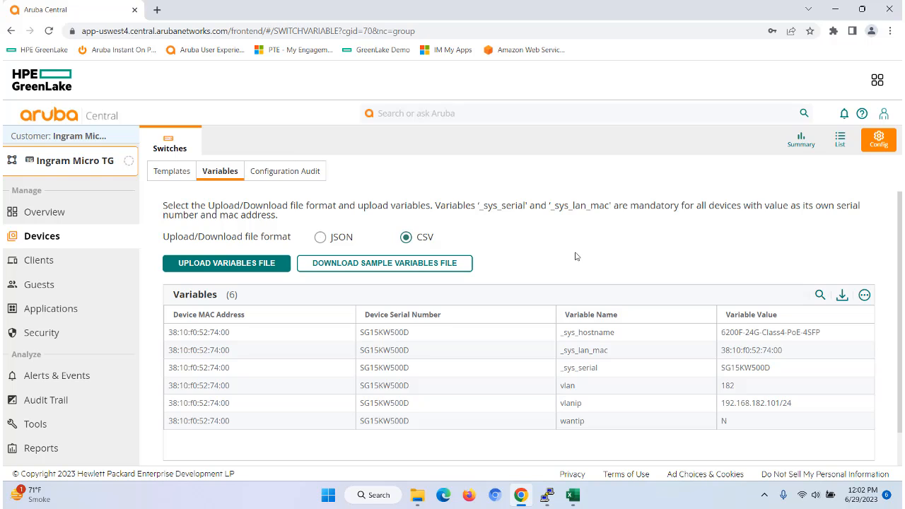
# - Check the switch's configuration sync status in the switch list and the Configuration Audit sync issue details
pyautogui.click(840, 140)
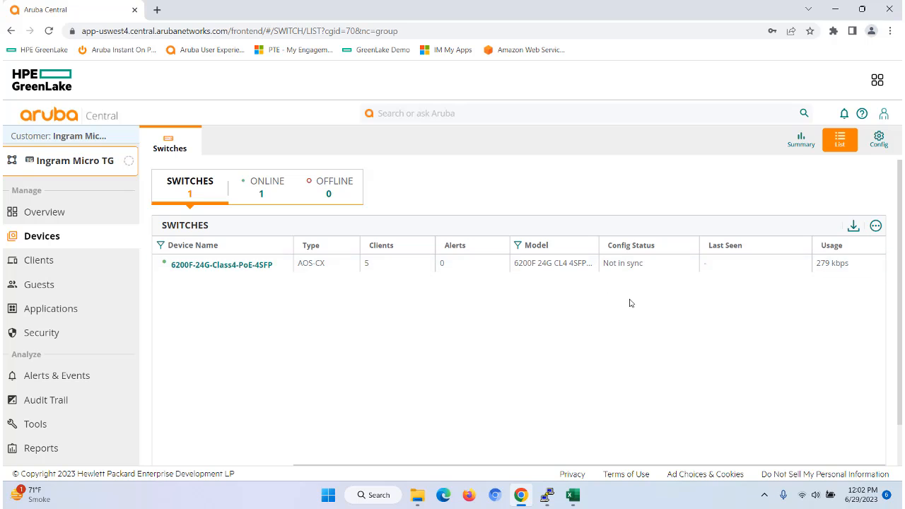
pyautogui.click(880, 141)
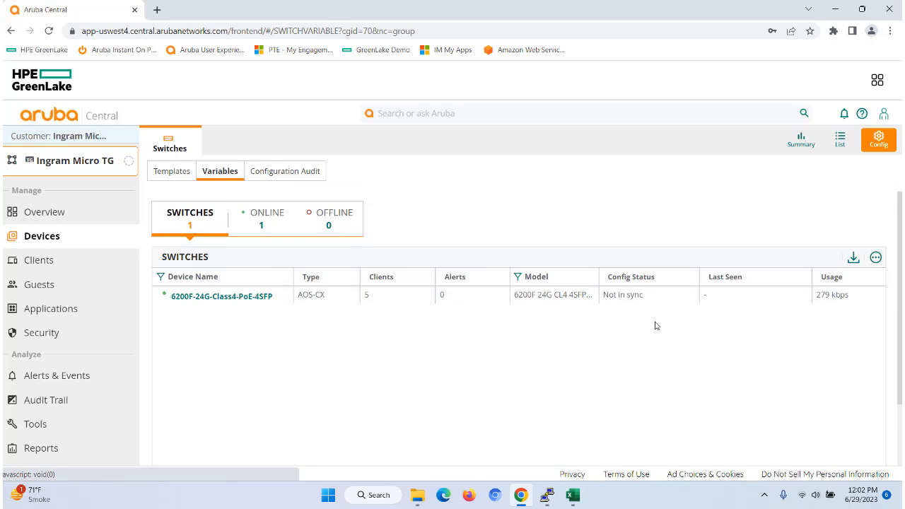
pyautogui.click(304, 171)
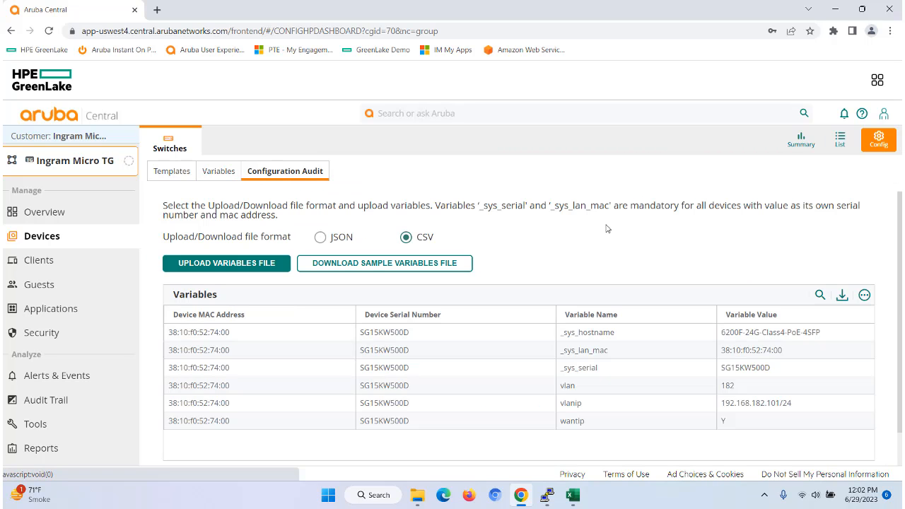
pyautogui.scroll(-3, 626, 327)
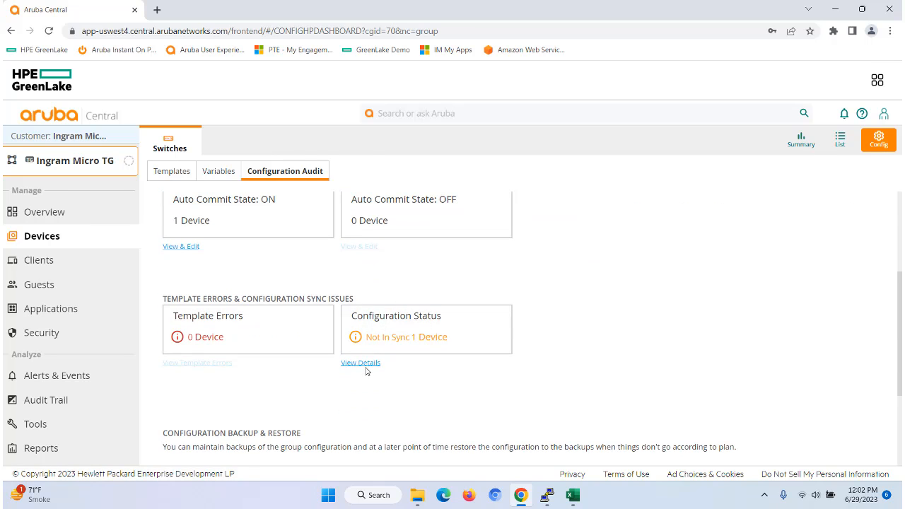
pyautogui.click(360, 363)
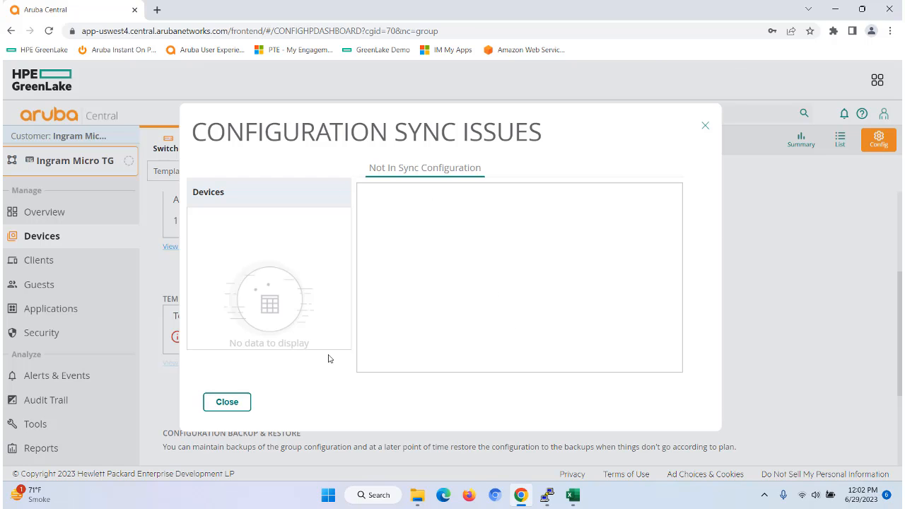
pyautogui.click(228, 403)
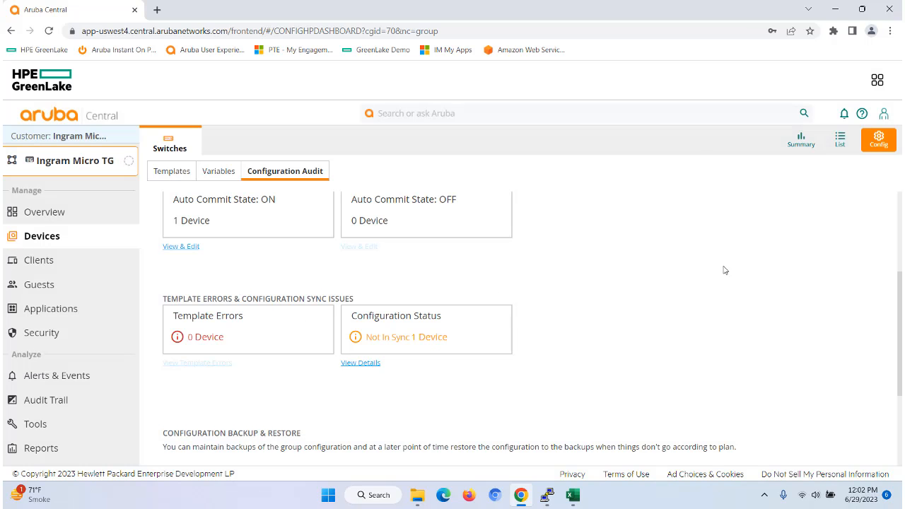
pyautogui.click(841, 140)
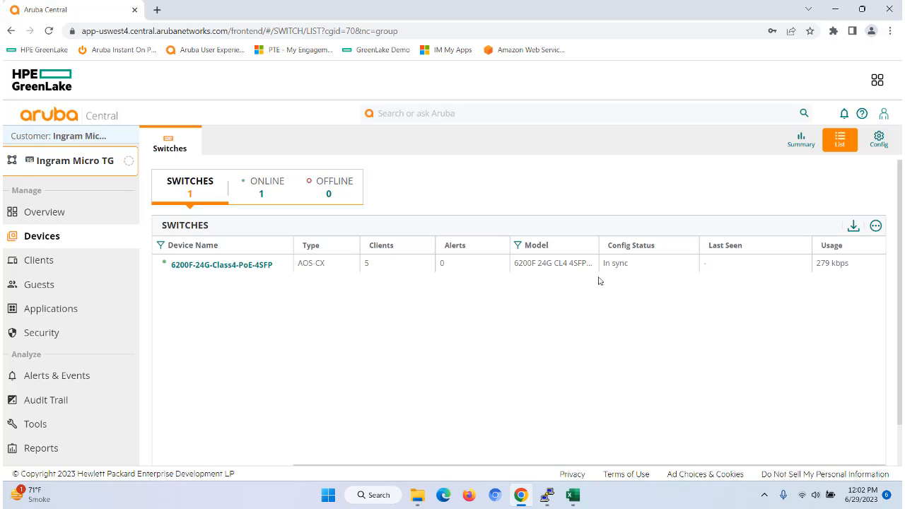
# - Return to the PuTTY console, run sho run and page through the output to examine the vlan 182 interface
pyautogui.click(547, 495)
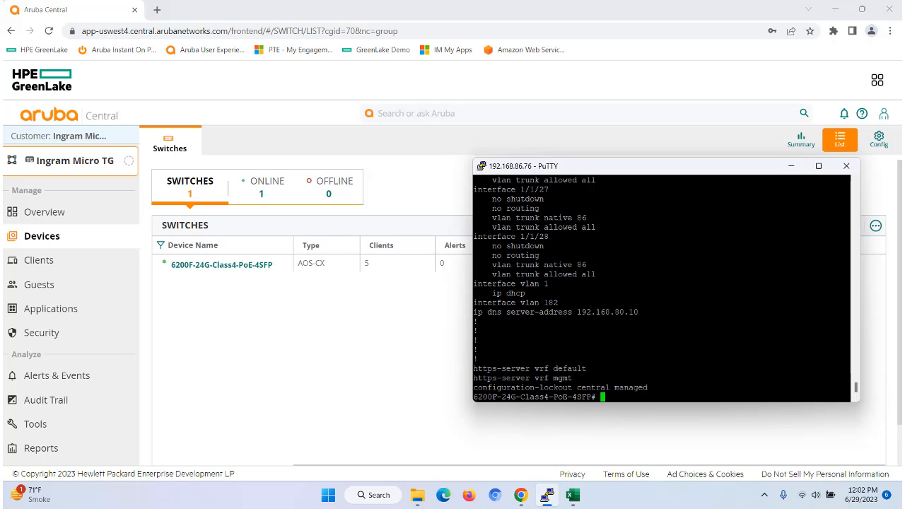
pyautogui.press('Return')
pyautogui.press('Return')
pyautogui.press('Return')
pyautogui.press('Return')
pyautogui.press('Return')
pyautogui.press('Return')
pyautogui.press('Return')
pyautogui.press('Return')
pyautogui.press('Return')
pyautogui.press('Return')
pyautogui.press('Return')
pyautogui.press('Return')
pyautogui.press('Return')
pyautogui.press('Return')
pyautogui.press('Return')
pyautogui.press('Return')
pyautogui.press('Return')
pyautogui.press('Return')
pyautogui.press('Return')
pyautogui.press('Return')
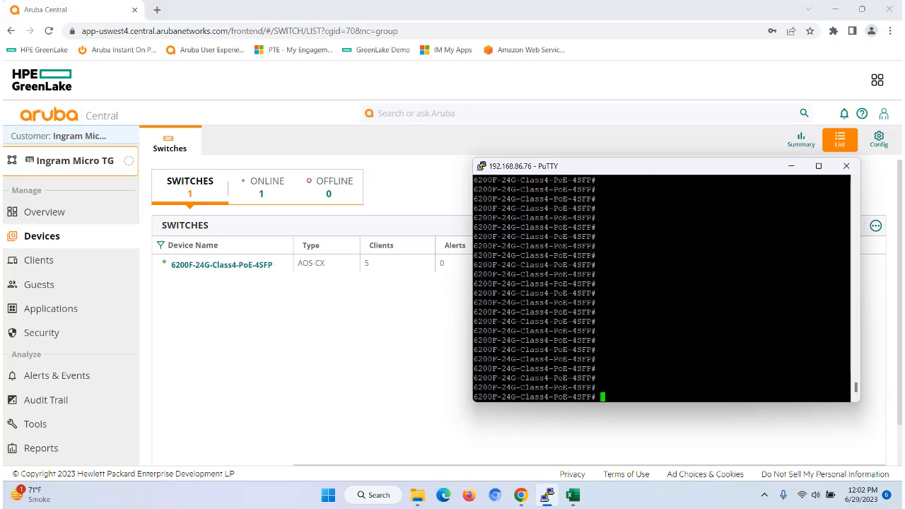
pyautogui.write('sho run')
pyautogui.press('Return')
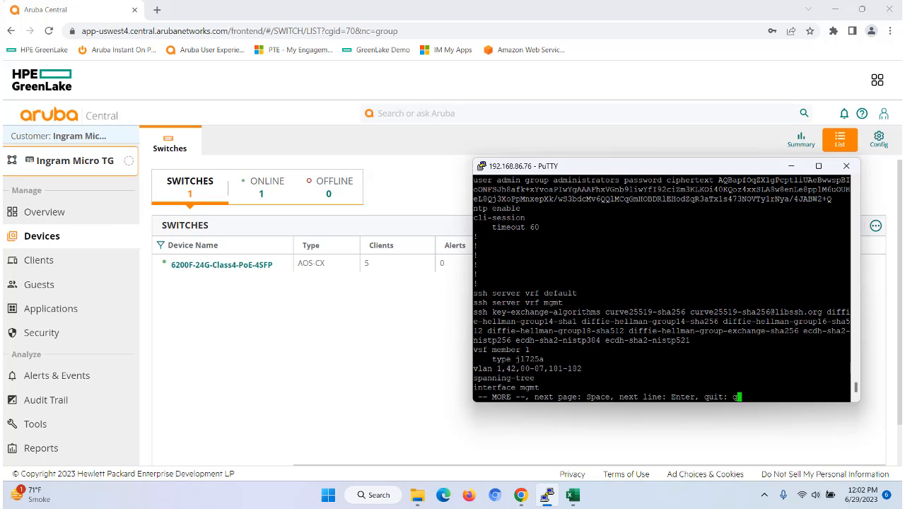
pyautogui.press('space')
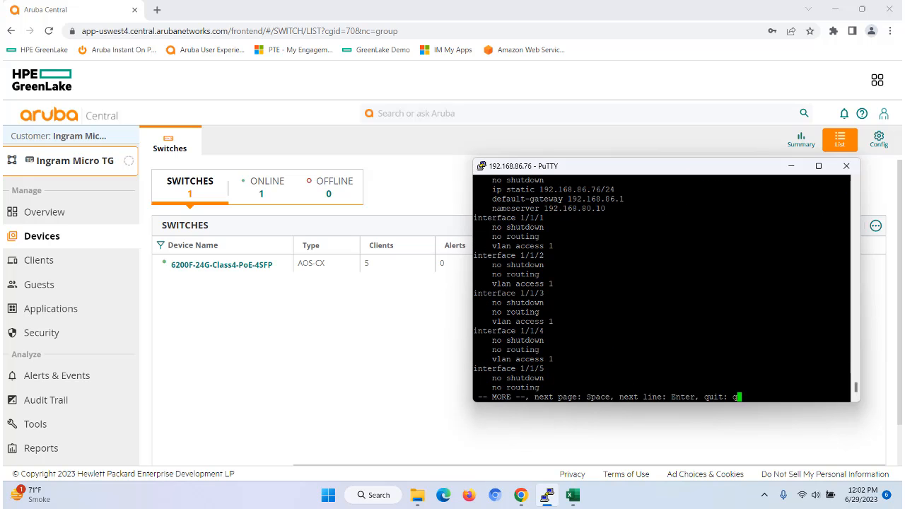
pyautogui.press('space')
pyautogui.press('space')
pyautogui.press('space')
pyautogui.press('space')
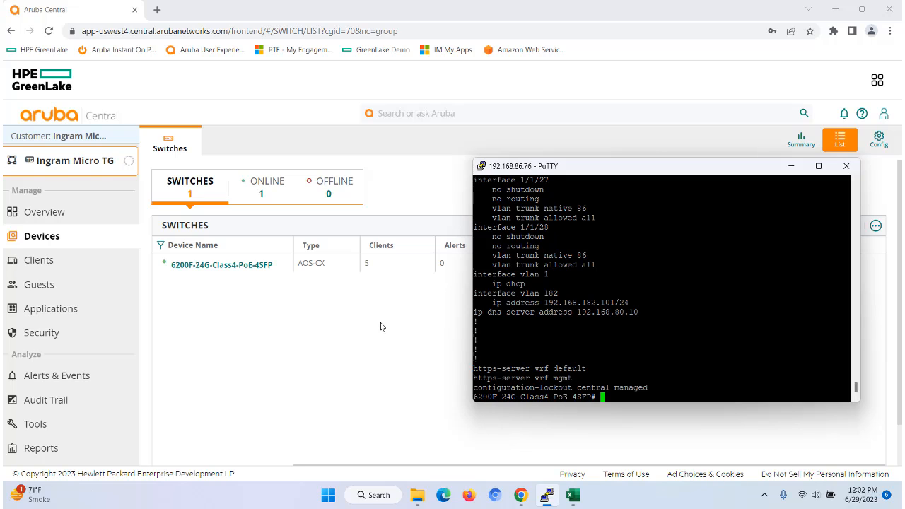
pyautogui.hotkey('alt', 'Tab')
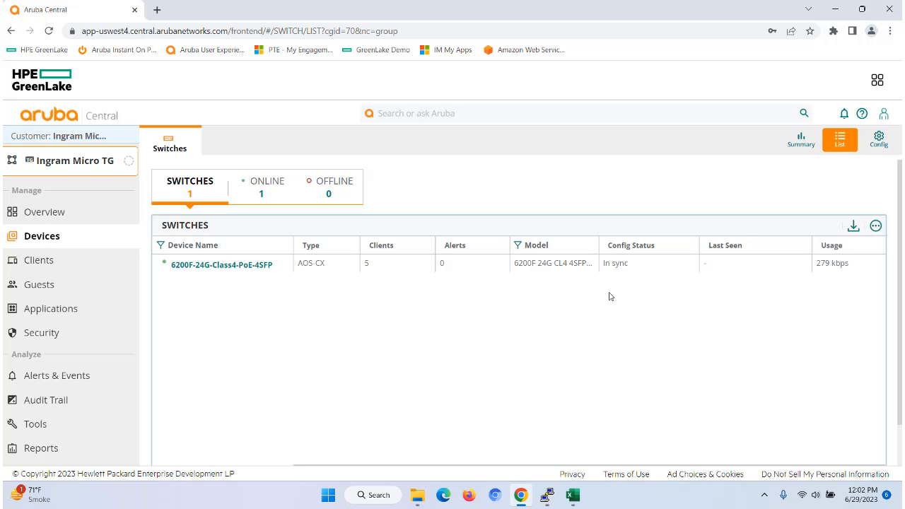
# - Review the group's variables list, then open the switch's device page and its device-level variables
pyautogui.click(880, 140)
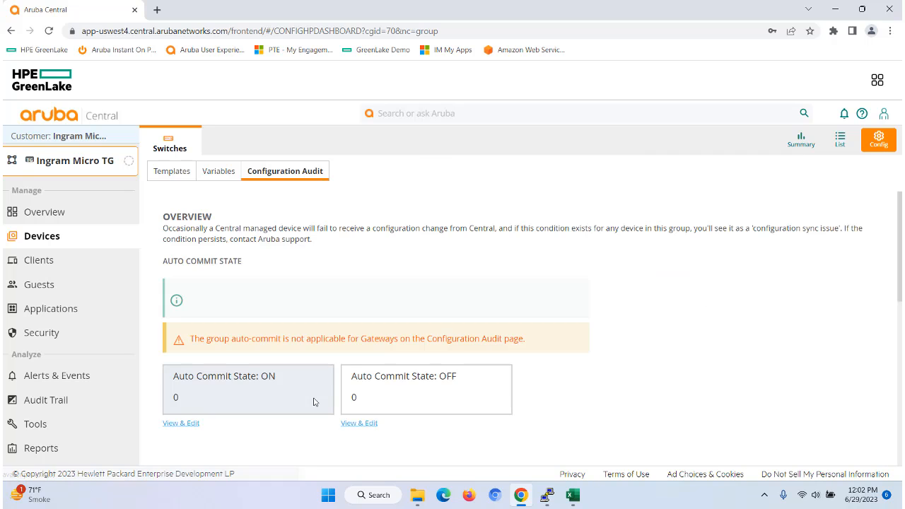
pyautogui.click(220, 171)
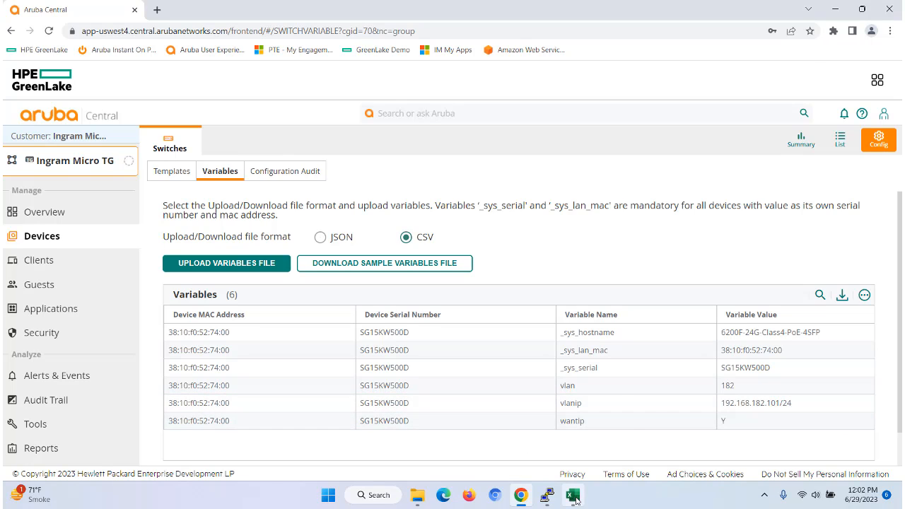
pyautogui.moveTo(574, 499)
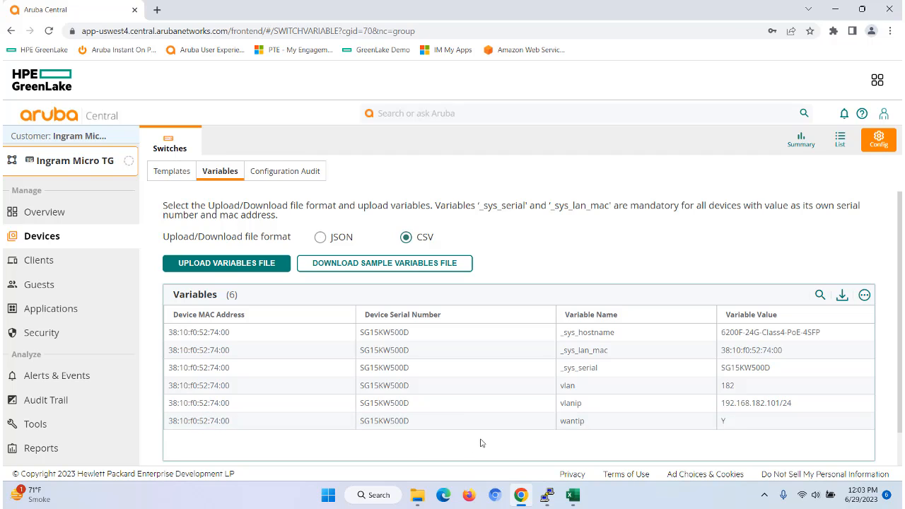
pyautogui.click(475, 417)
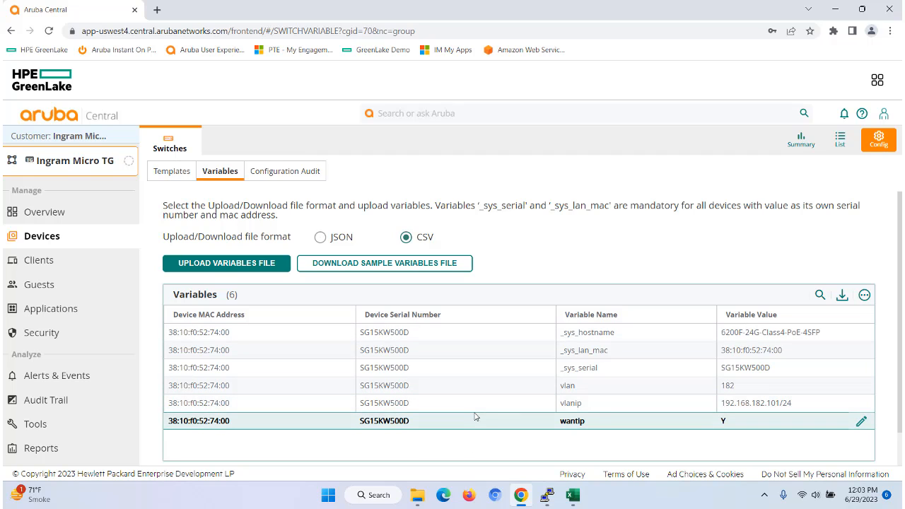
pyautogui.click(840, 139)
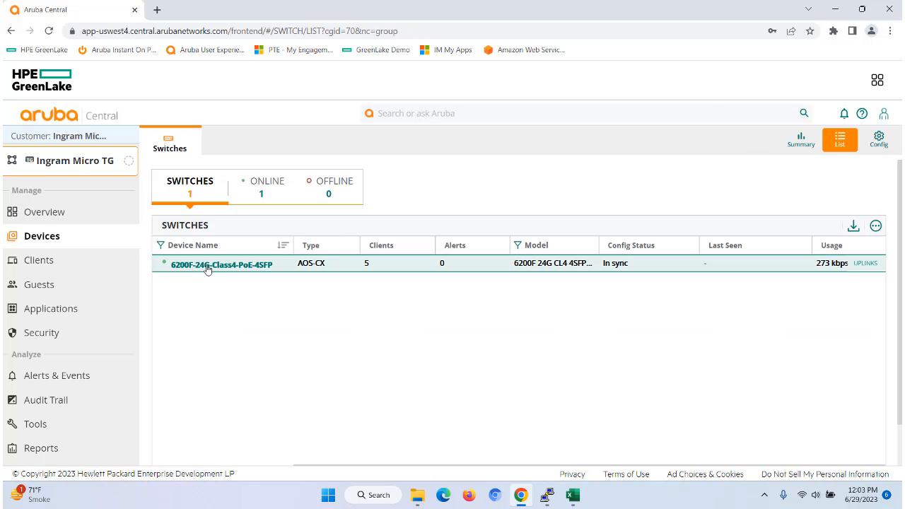
pyautogui.click(206, 266)
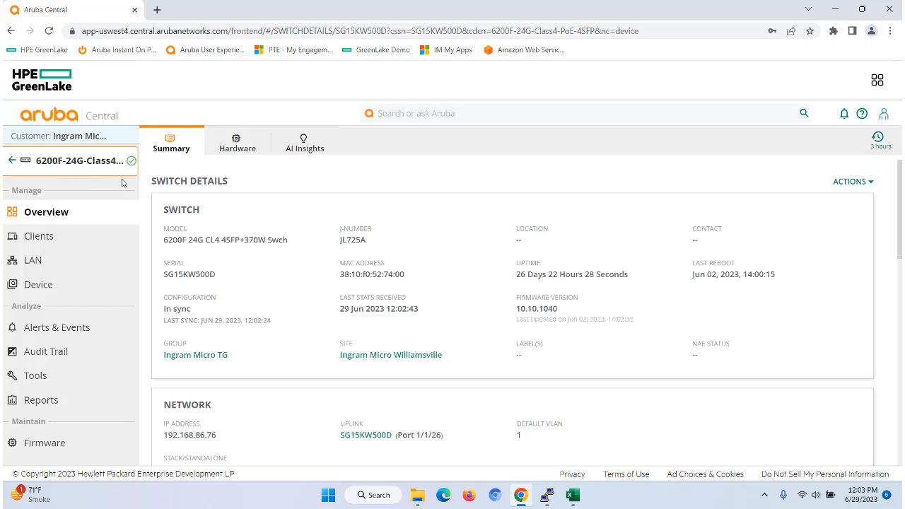
pyautogui.click(52, 285)
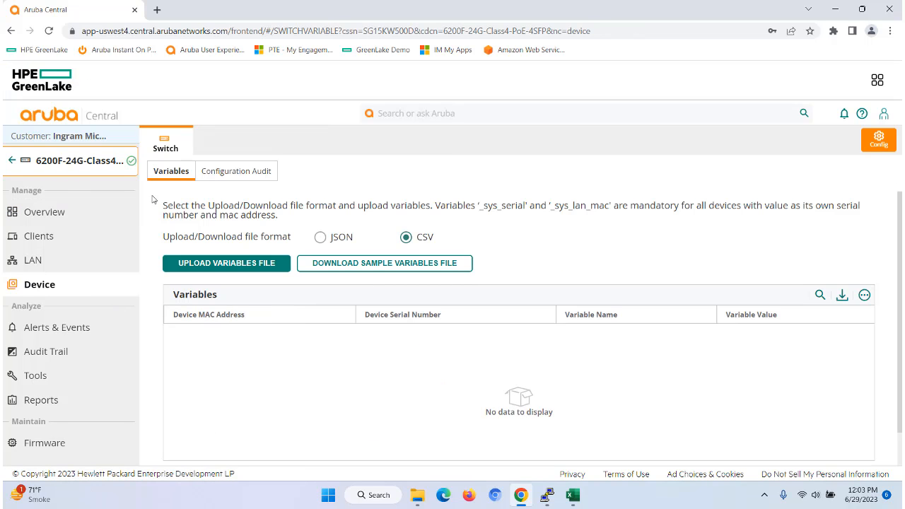